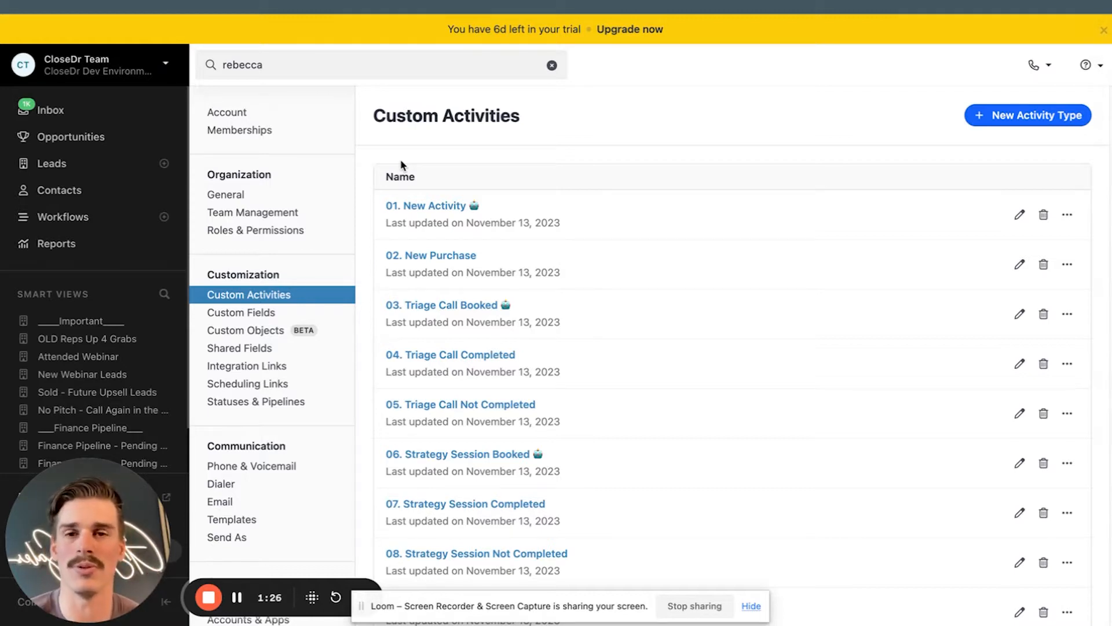
Step: Open the billing plan page from the organization settings
{"action": "scroll", "coordinate": [403, 166], "scroll_direction": "down", "scroll_amount": 1}
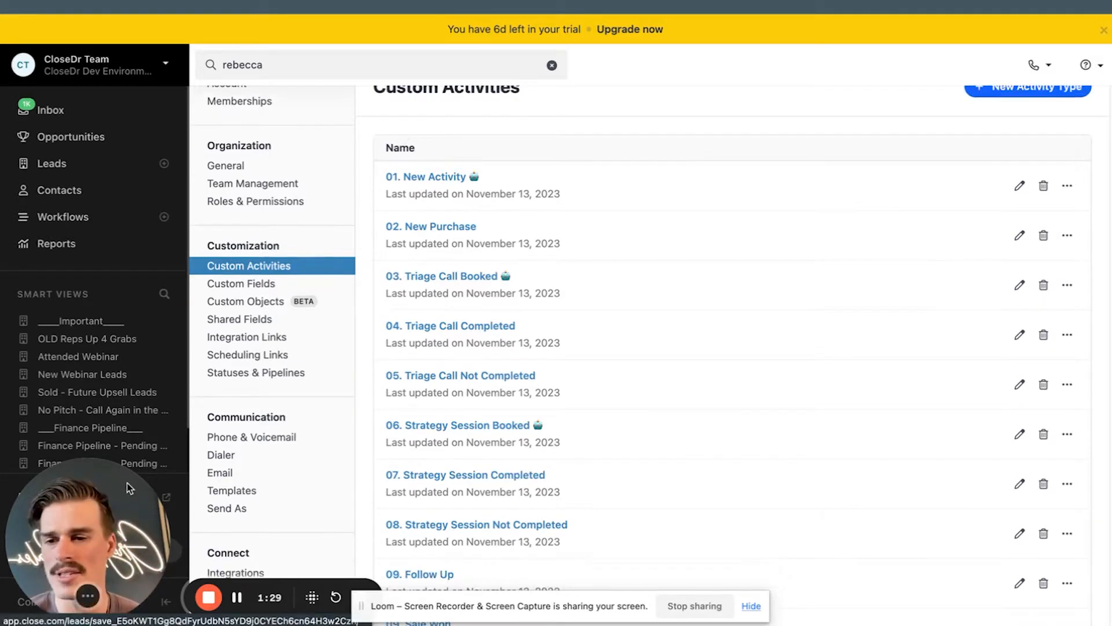
{"action": "mouse_move", "coordinate": [99, 521]}
{"action": "left_mouse_down"}
{"action": "mouse_move", "coordinate": [102, 406]}
{"action": "mouse_move", "coordinate": [108, 509]}
{"action": "left_mouse_up"}
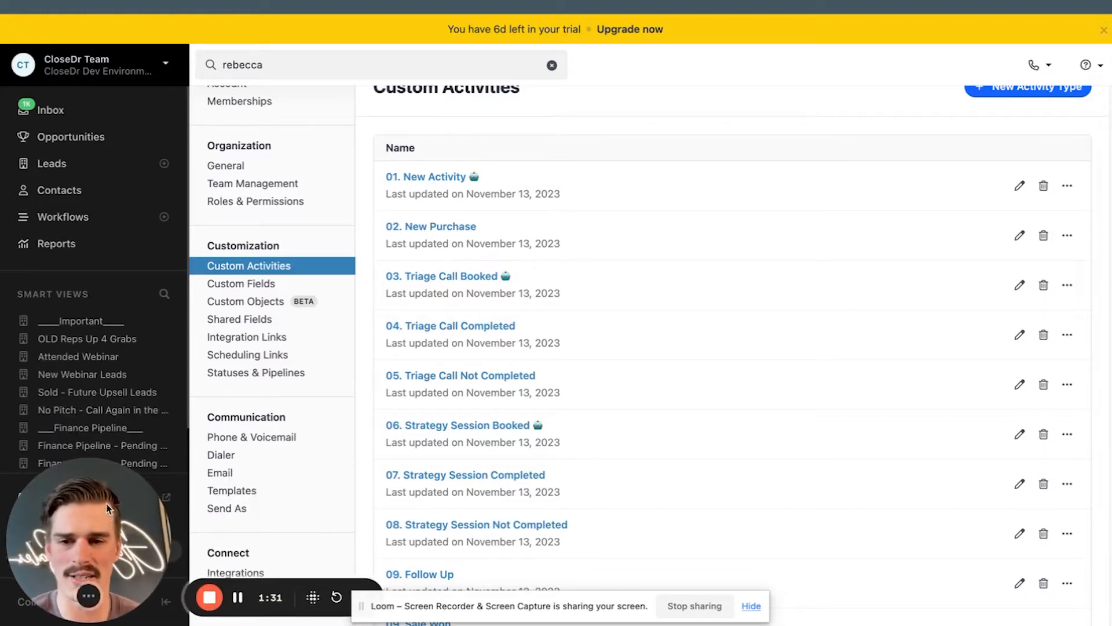
{"action": "scroll", "coordinate": [521, 331], "scroll_direction": "down", "scroll_amount": 2}
{"action": "scroll", "coordinate": [285, 462], "scroll_direction": "down", "scroll_amount": 3}
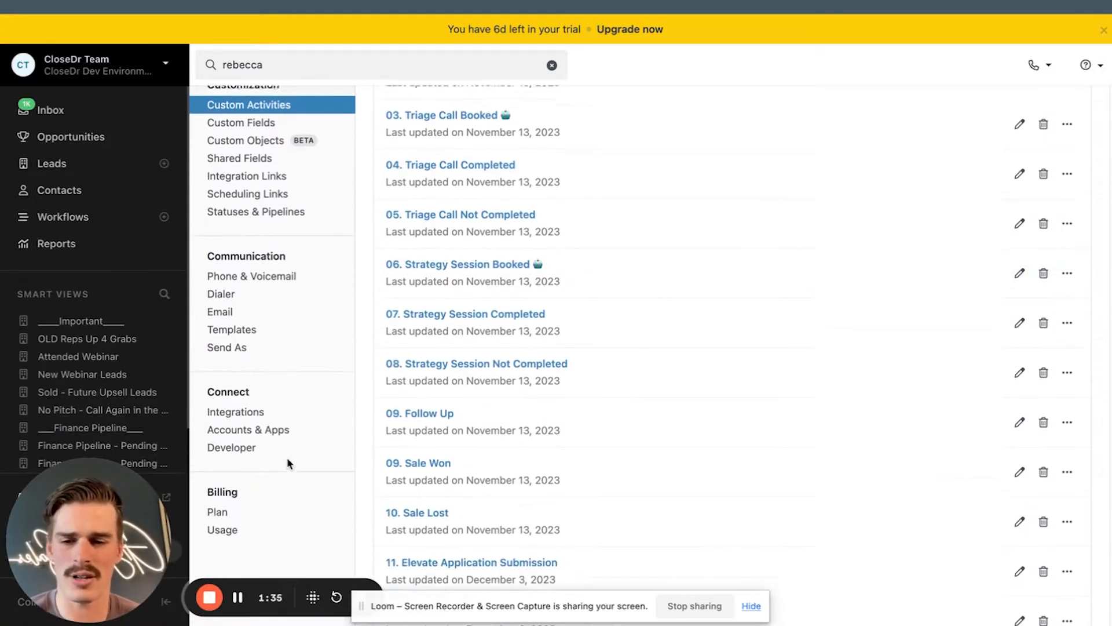
{"action": "left_click", "coordinate": [249, 492]}
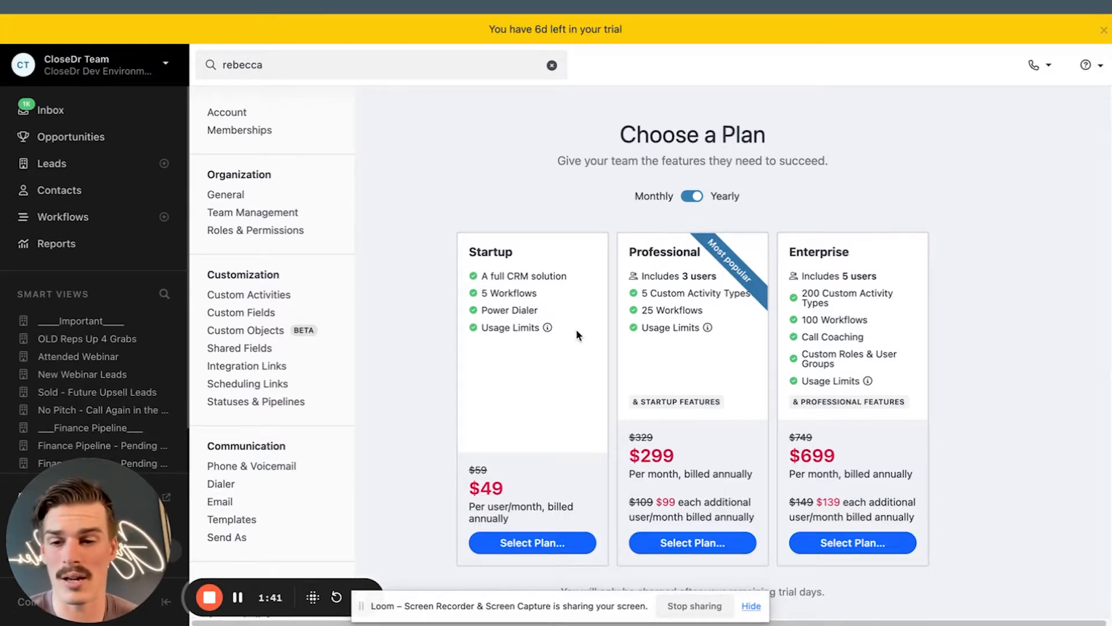
Step: Compare the features of the Startup, Professional and Enterprise plans, especially how many custom activity types each one allows
{"action": "left_click_drag", "start_coordinate": [576, 329], "coordinate": [469, 257]}
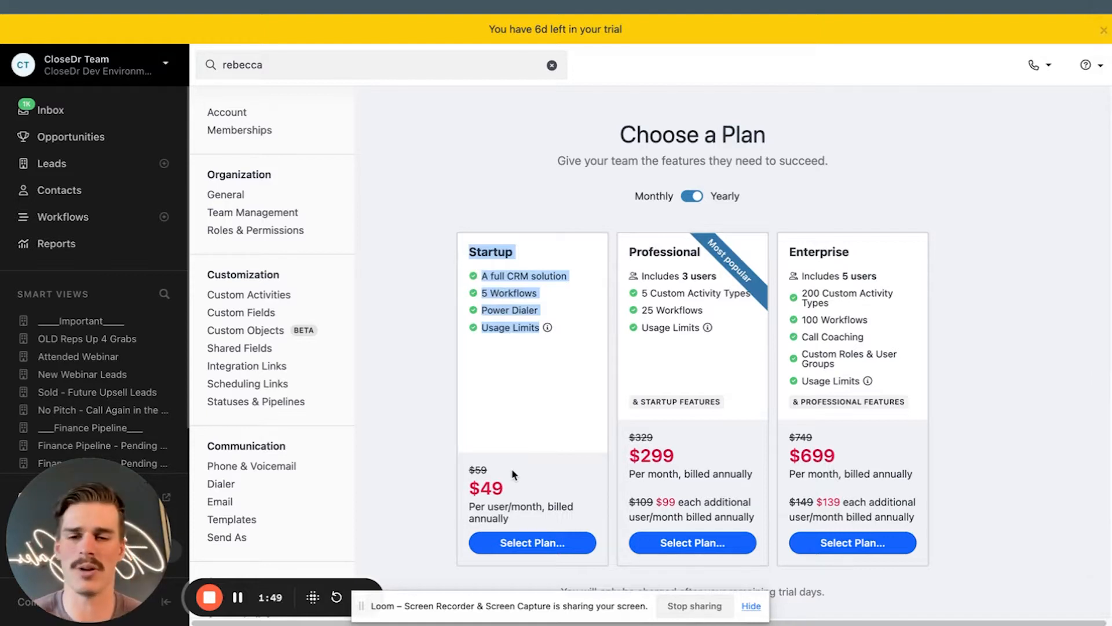
{"action": "left_click", "coordinate": [533, 324]}
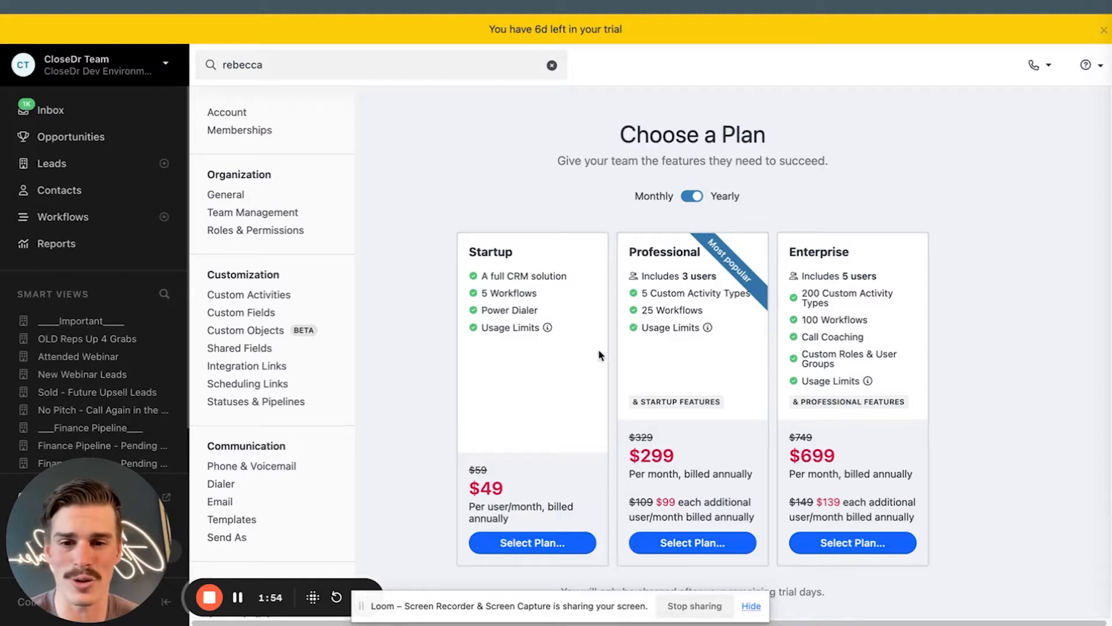
{"action": "left_click_drag", "start_coordinate": [553, 337], "coordinate": [476, 267]}
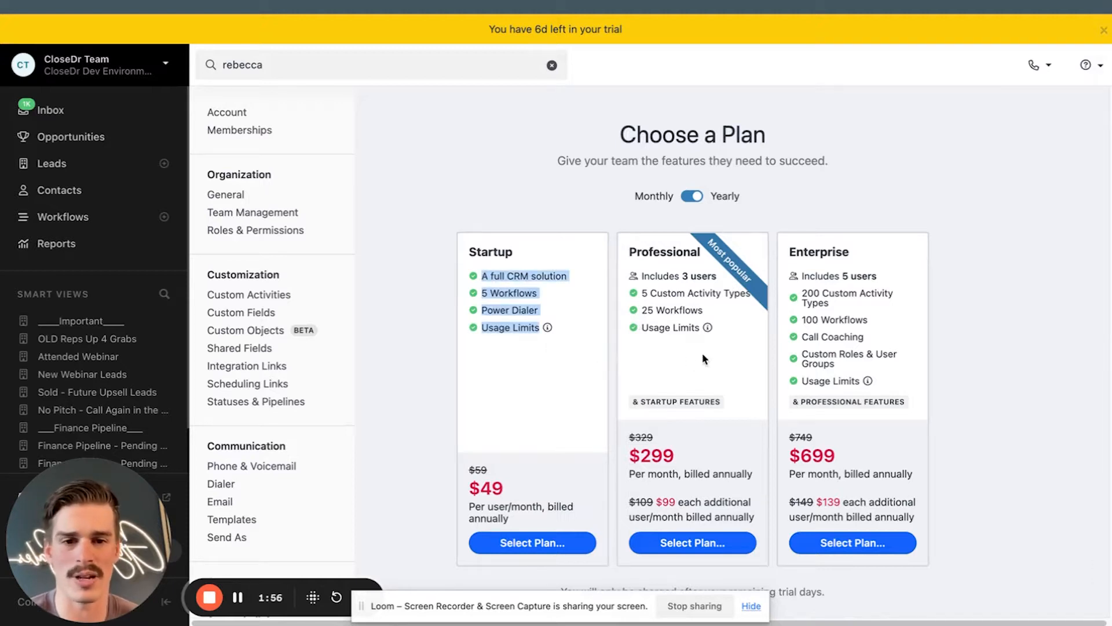
{"action": "left_click_drag", "start_coordinate": [725, 330], "coordinate": [883, 277]}
{"action": "left_click", "coordinate": [823, 293]}
{"action": "mouse_move", "coordinate": [836, 320]}
{"action": "left_mouse_down"}
{"action": "mouse_move", "coordinate": [805, 293]}
{"action": "mouse_move", "coordinate": [842, 305]}
{"action": "left_mouse_up"}
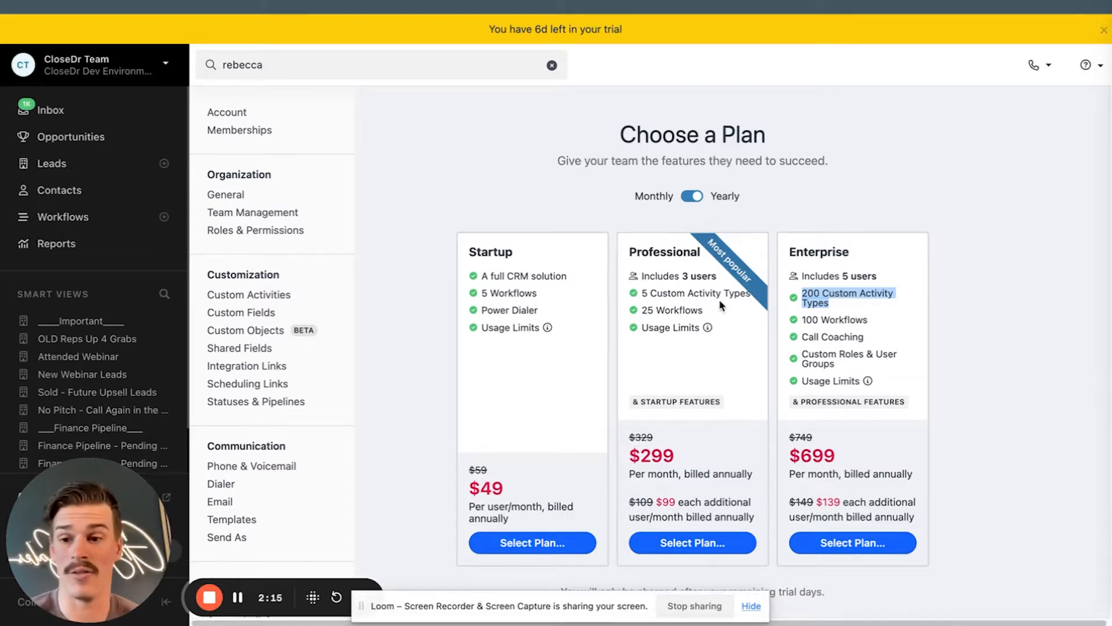
{"action": "left_click_drag", "start_coordinate": [720, 318], "coordinate": [648, 296]}
{"action": "left_click", "coordinate": [647, 294]}
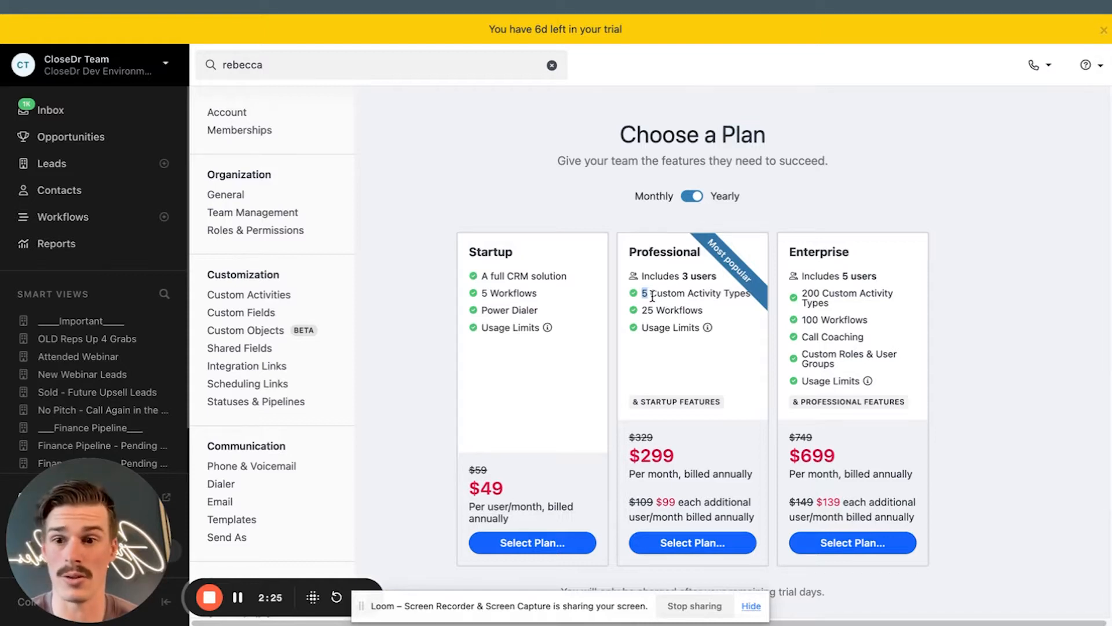
Step: Return to the Custom Activities settings, review the list of activity types, and open "01. New Activity"
{"action": "left_click", "coordinate": [332, 305]}
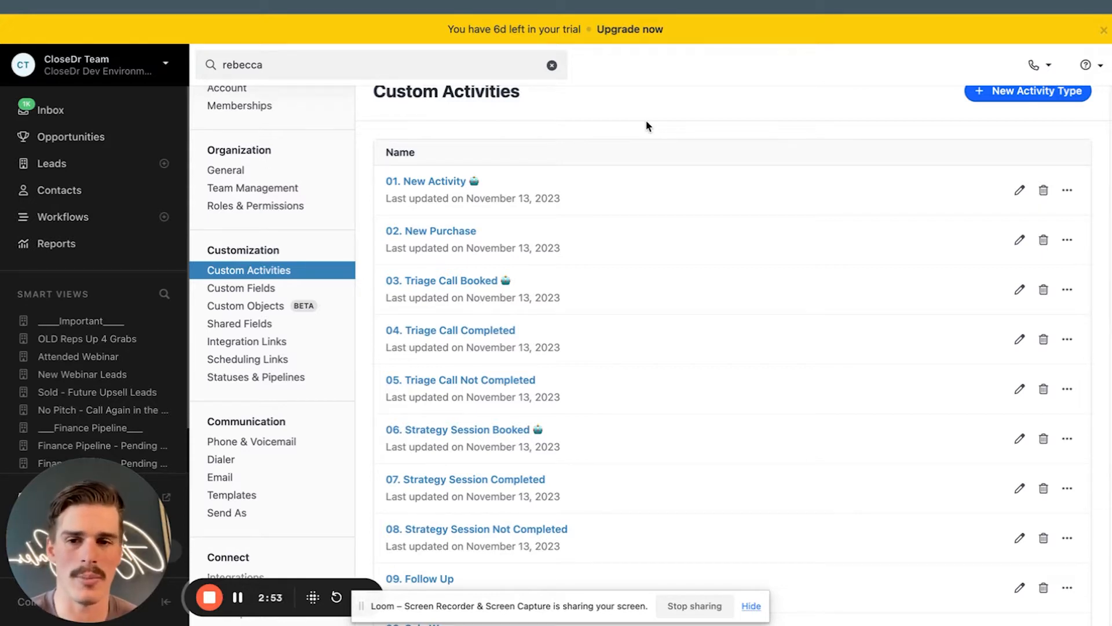
{"action": "scroll", "coordinate": [647, 126], "scroll_direction": "down", "scroll_amount": 1}
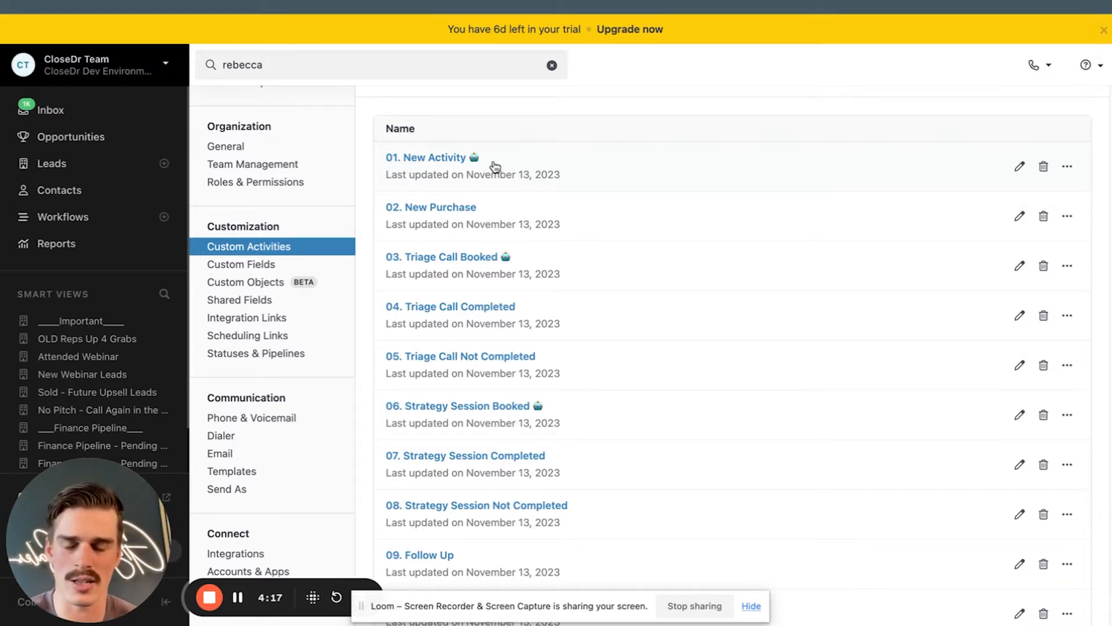
{"action": "scroll", "coordinate": [495, 167], "scroll_direction": "down", "scroll_amount": 1}
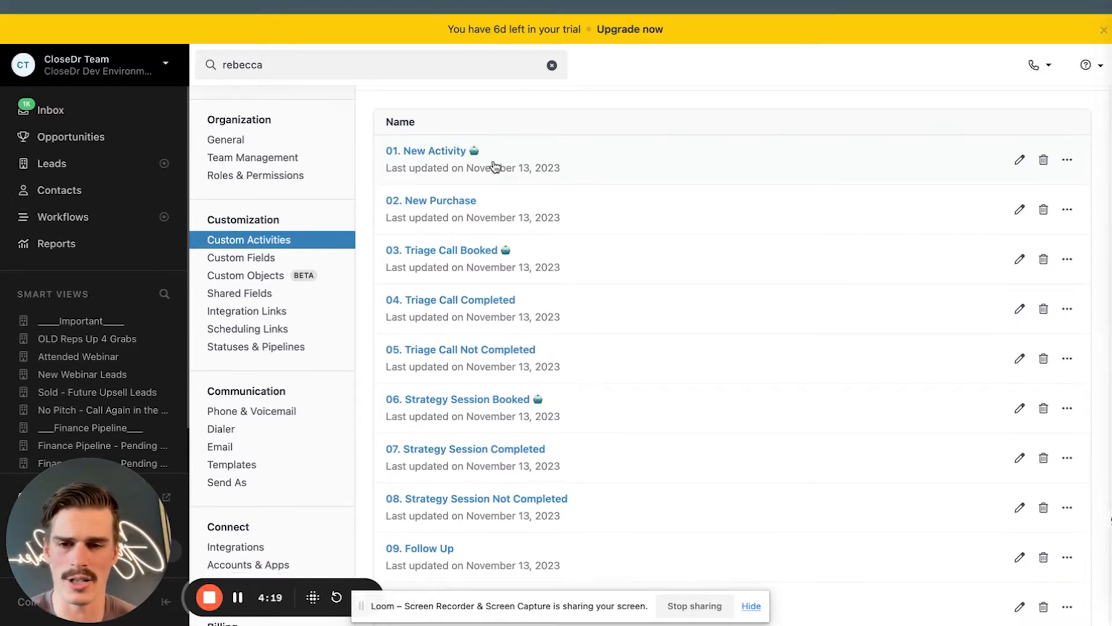
{"action": "scroll", "coordinate": [495, 167], "scroll_direction": "down", "scroll_amount": 3}
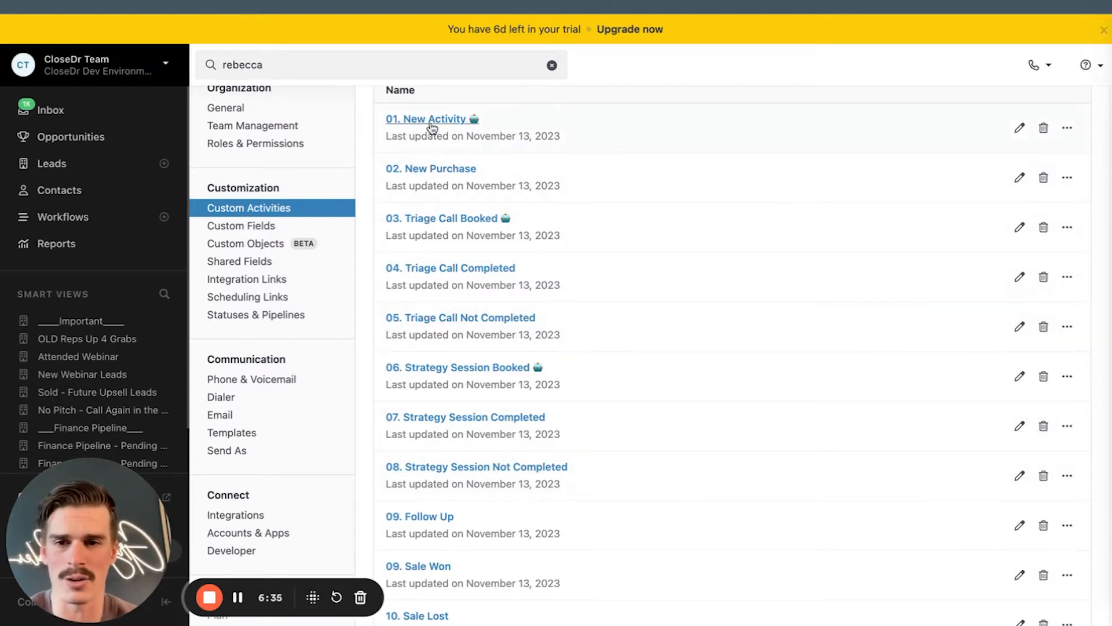
{"action": "scroll", "coordinate": [446, 226], "scroll_direction": "down", "scroll_amount": 2}
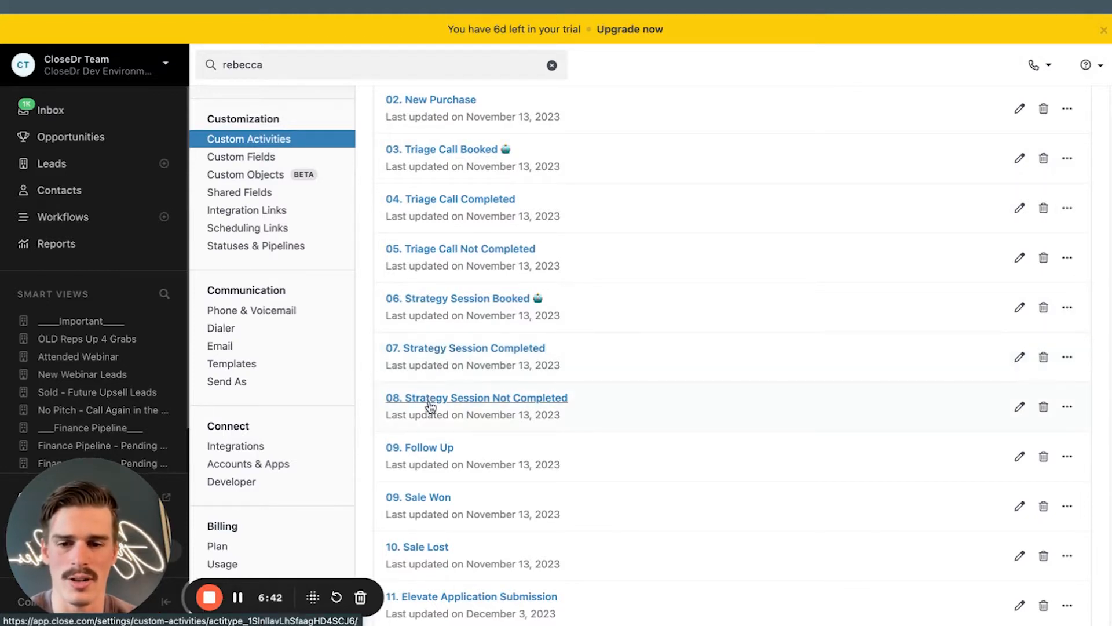
{"action": "scroll", "coordinate": [426, 414], "scroll_direction": "up", "scroll_amount": 1}
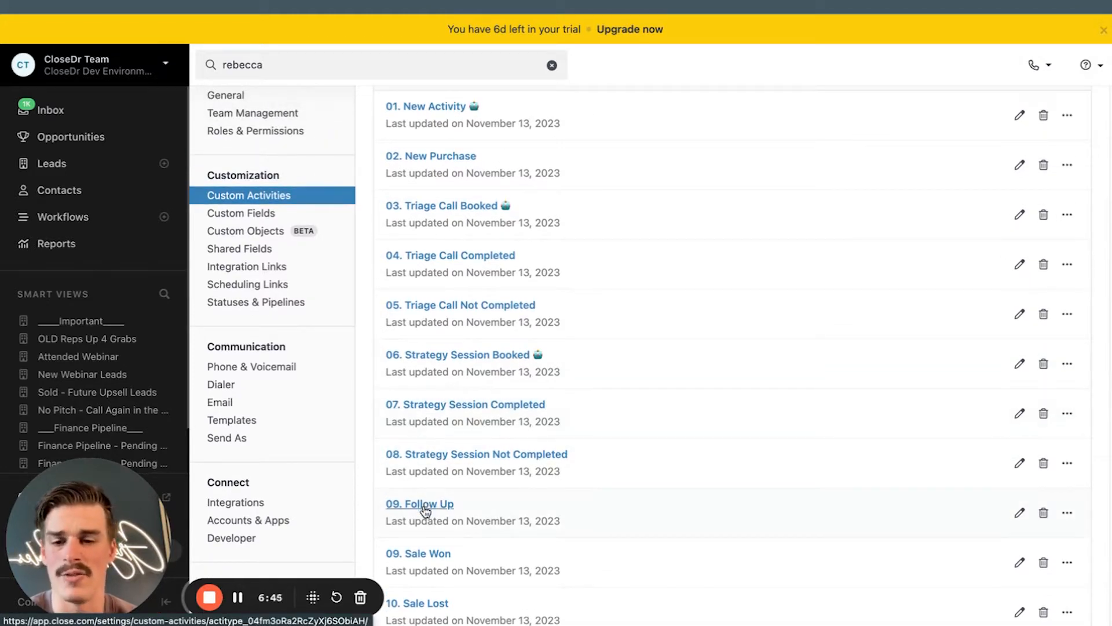
{"action": "scroll", "coordinate": [458, 533], "scroll_direction": "up", "scroll_amount": 1}
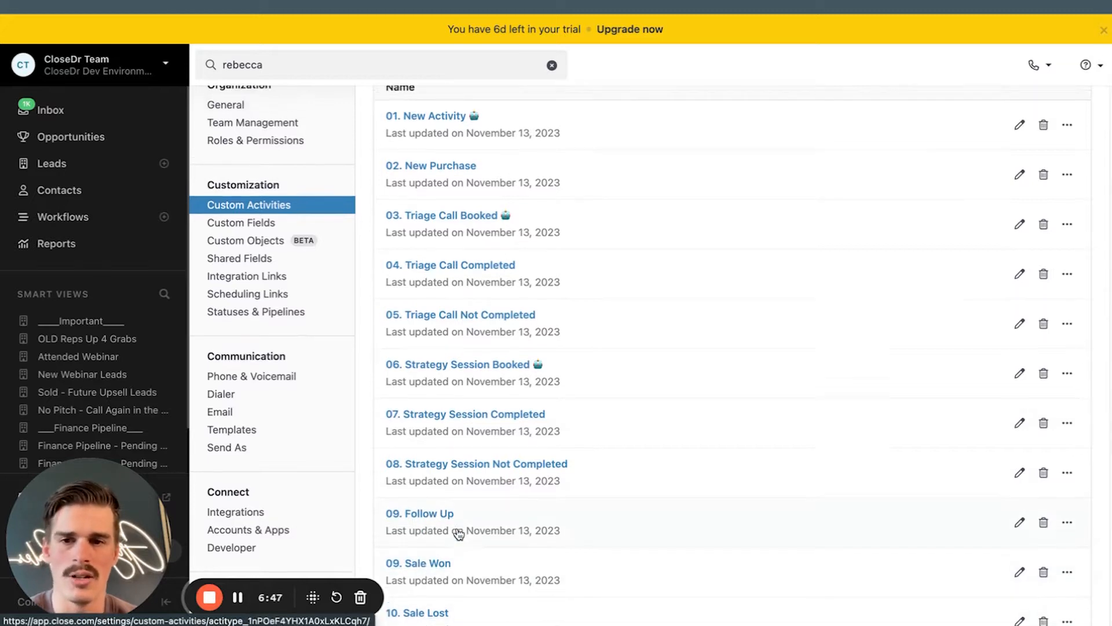
{"action": "left_click", "coordinate": [441, 145]}
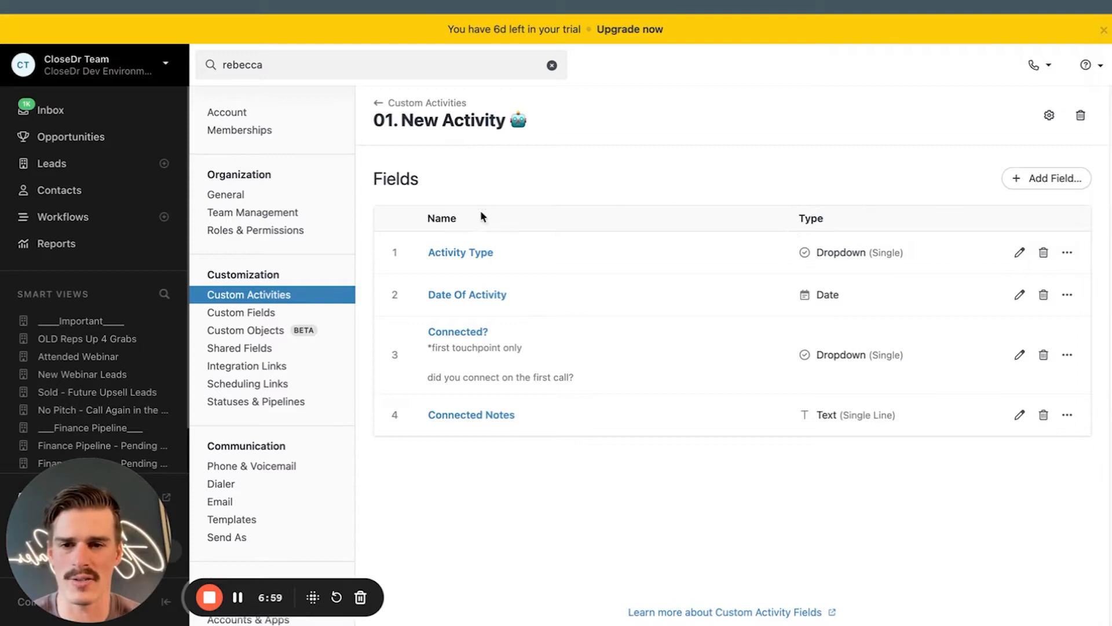
Step: Examine the field types offered for a new lead custom field, trying Dropdown (Single), and close the form without adding a field
{"action": "left_click", "coordinate": [277, 318]}
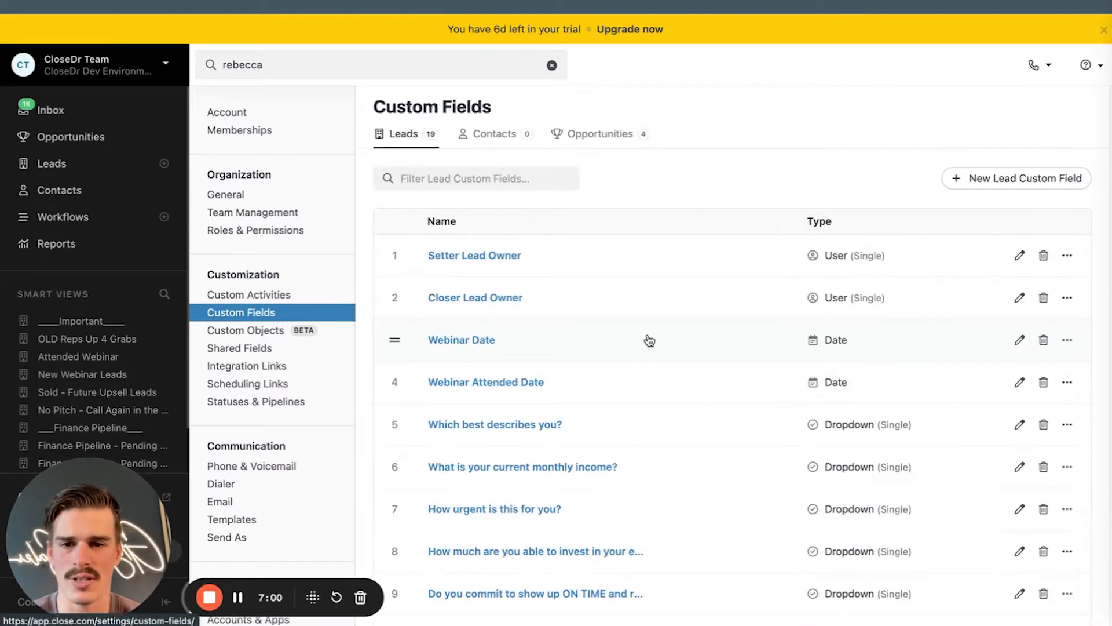
{"action": "left_click", "coordinate": [999, 178]}
{"action": "left_click", "coordinate": [641, 179]}
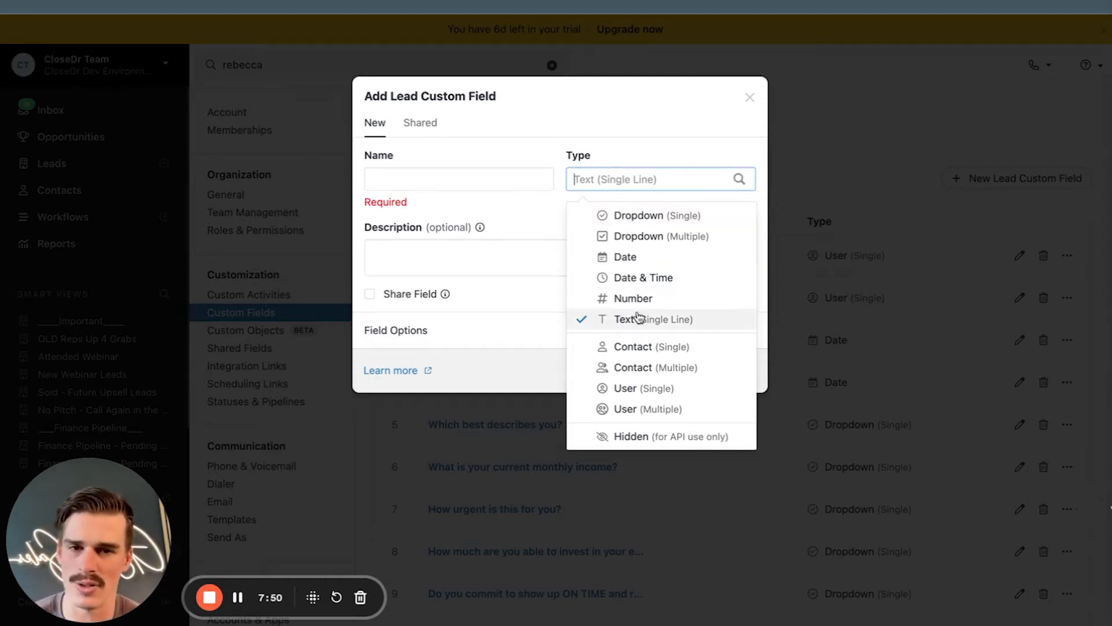
{"action": "left_click", "coordinate": [639, 216]}
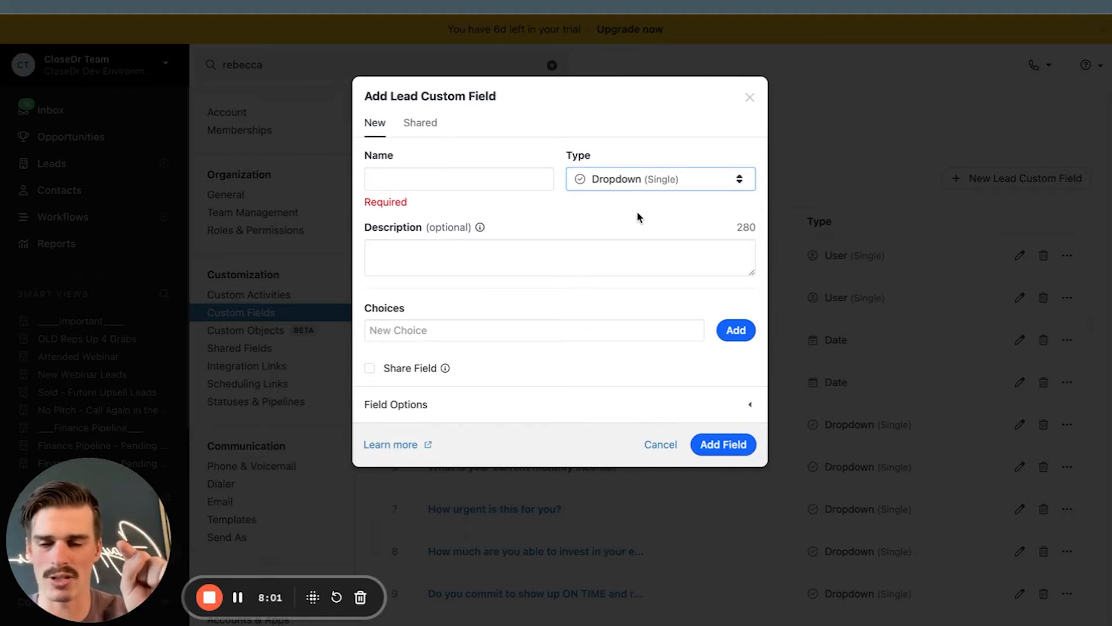
{"action": "left_click", "coordinate": [750, 97]}
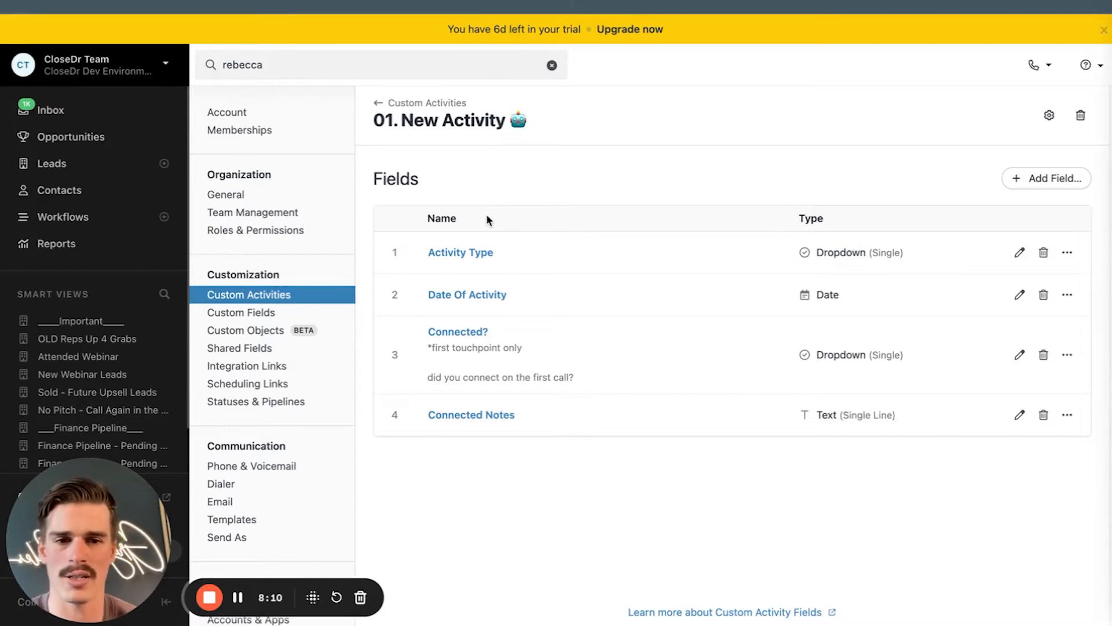
Step: View the add-field form of the 01. New Activity type, and examine the existing choices of its Activity Type field
{"action": "left_click", "coordinate": [1047, 180]}
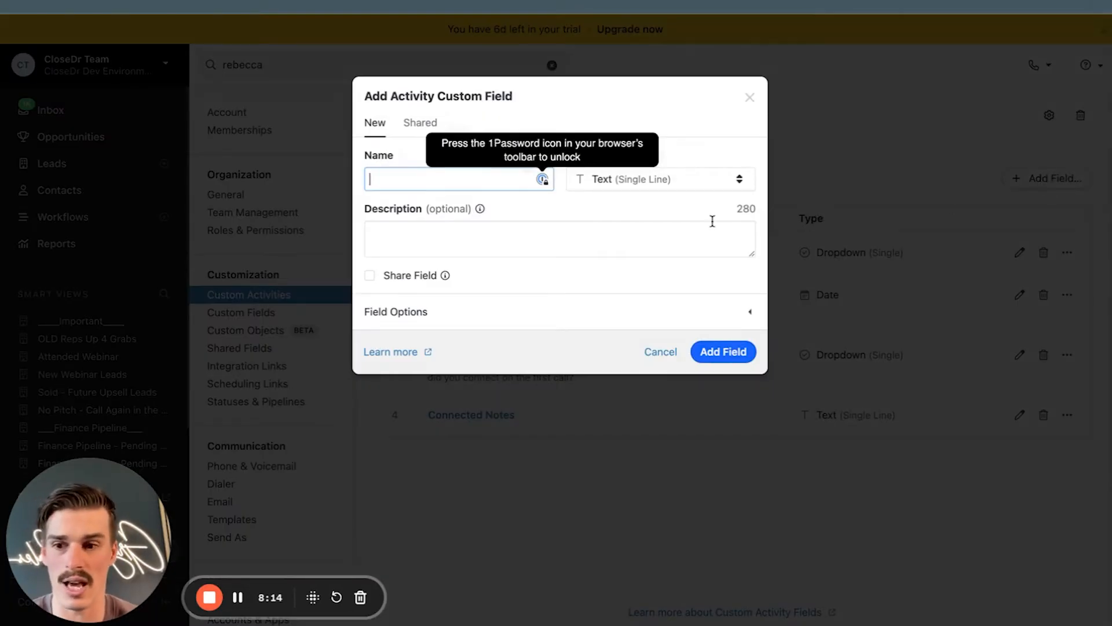
{"action": "left_click", "coordinate": [749, 97]}
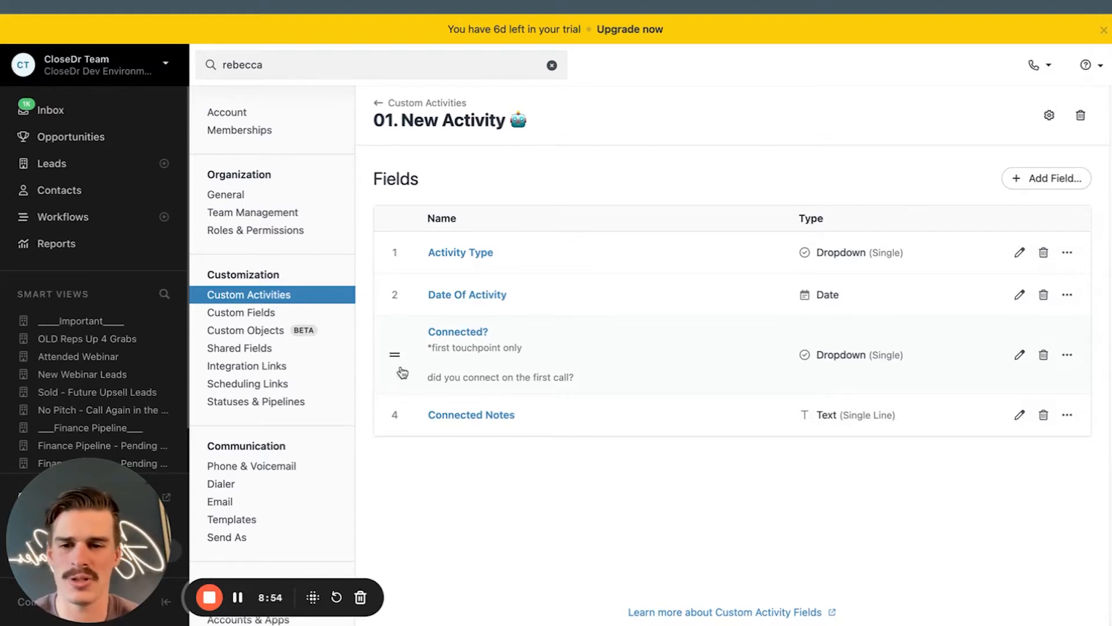
{"action": "left_click", "coordinate": [452, 252]}
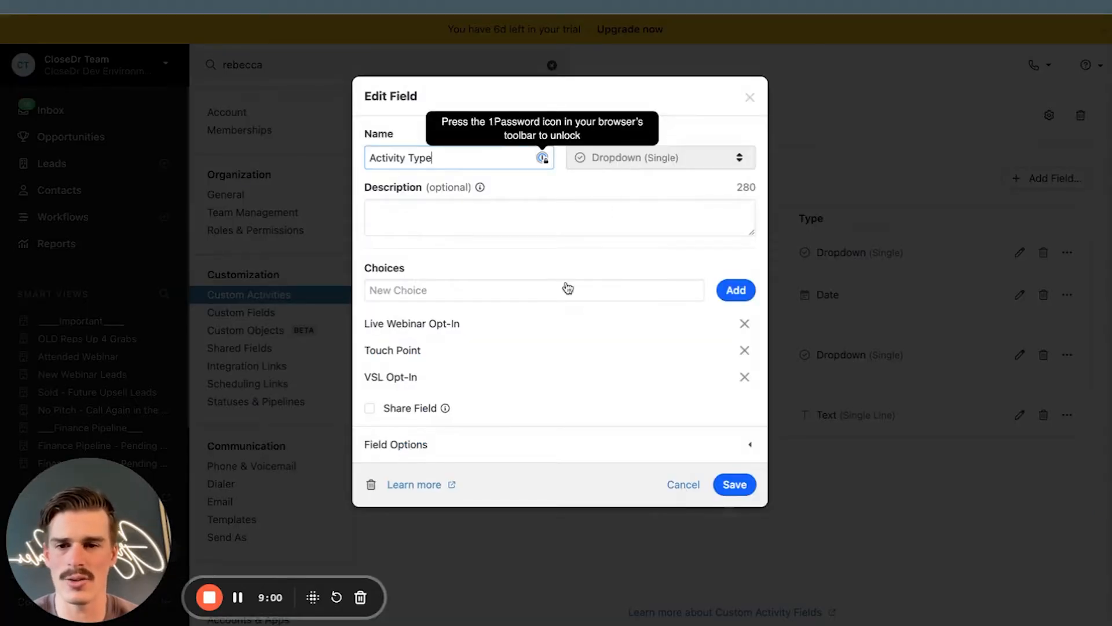
{"action": "left_click_drag", "start_coordinate": [491, 330], "coordinate": [361, 349]}
{"action": "left_click", "coordinate": [443, 334]}
{"action": "left_click_drag", "start_coordinate": [419, 376], "coordinate": [361, 374]}
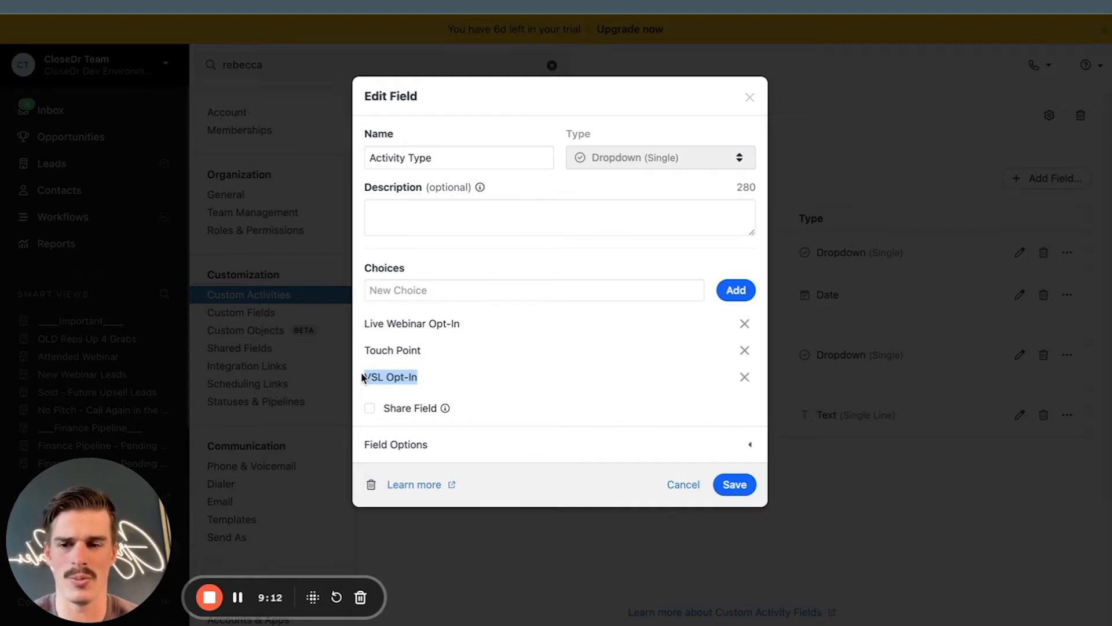
Step: Try out "Facebook" and "joined group" as a new choice for the Activity Type field, and close the field without saving
{"action": "left_click", "coordinate": [423, 289]}
{"action": "type", "text": "E-"}
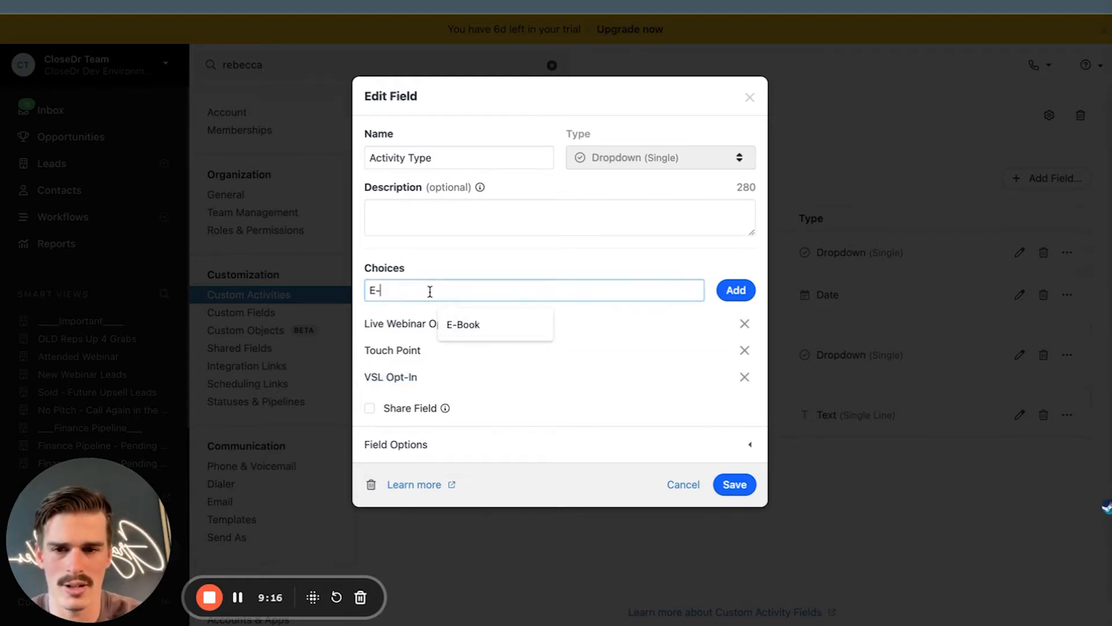
{"action": "key", "text": "ctrl+a"}
{"action": "type", "text": "Facebok"}
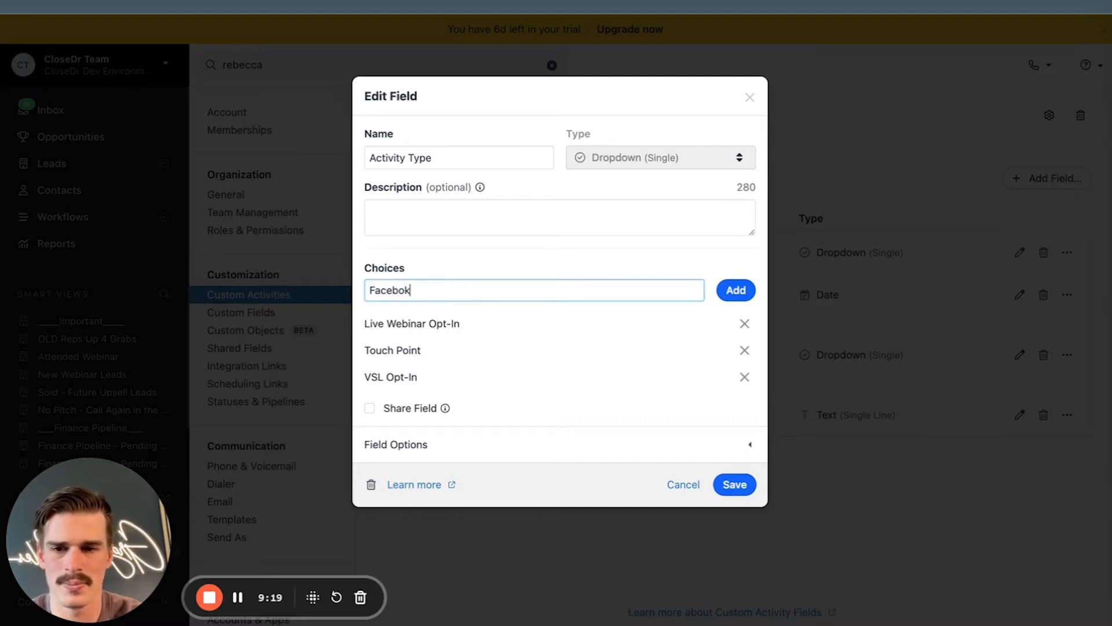
{"action": "key", "text": "BackSpace"}
{"action": "type", "text": "ok"}
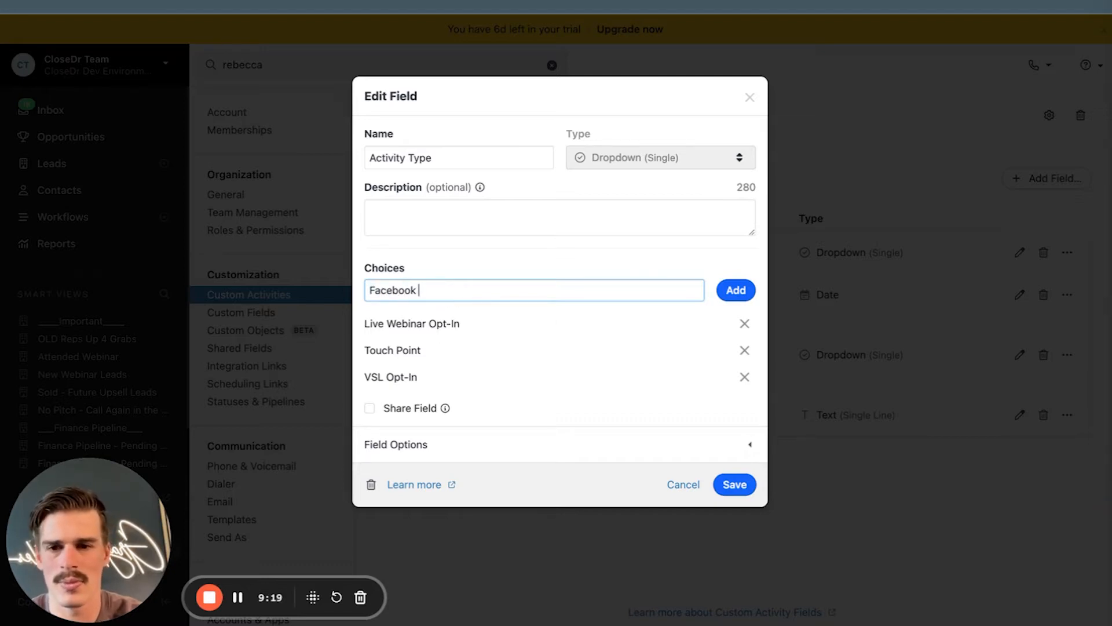
{"action": "key", "text": "ctrl+a"}
{"action": "type", "text": "joined group"}
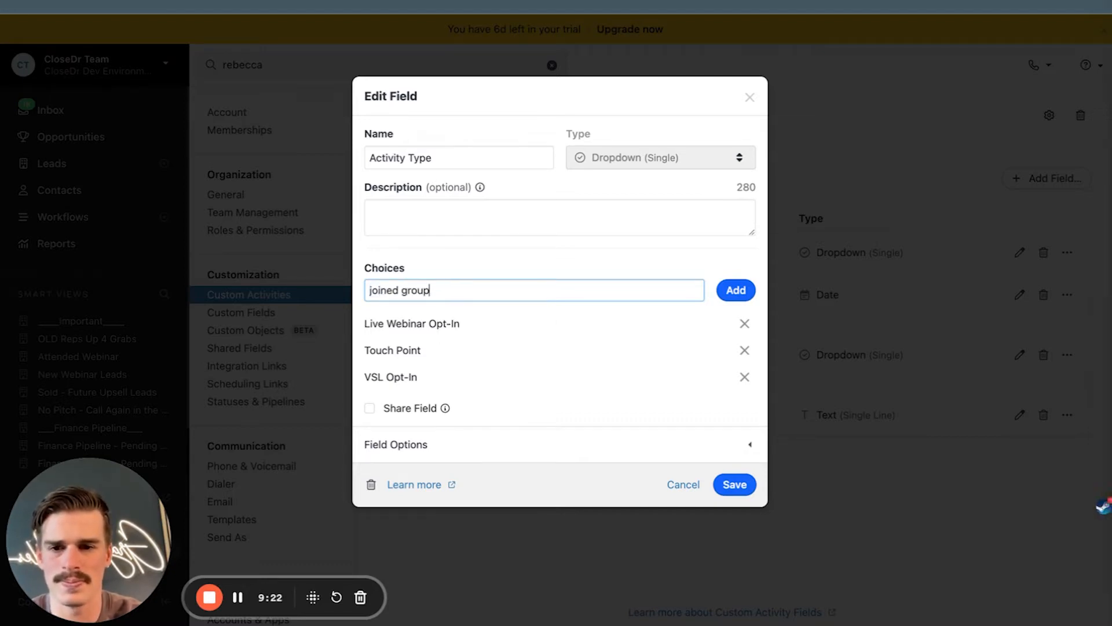
{"action": "triple_click", "coordinate": [444, 296]}
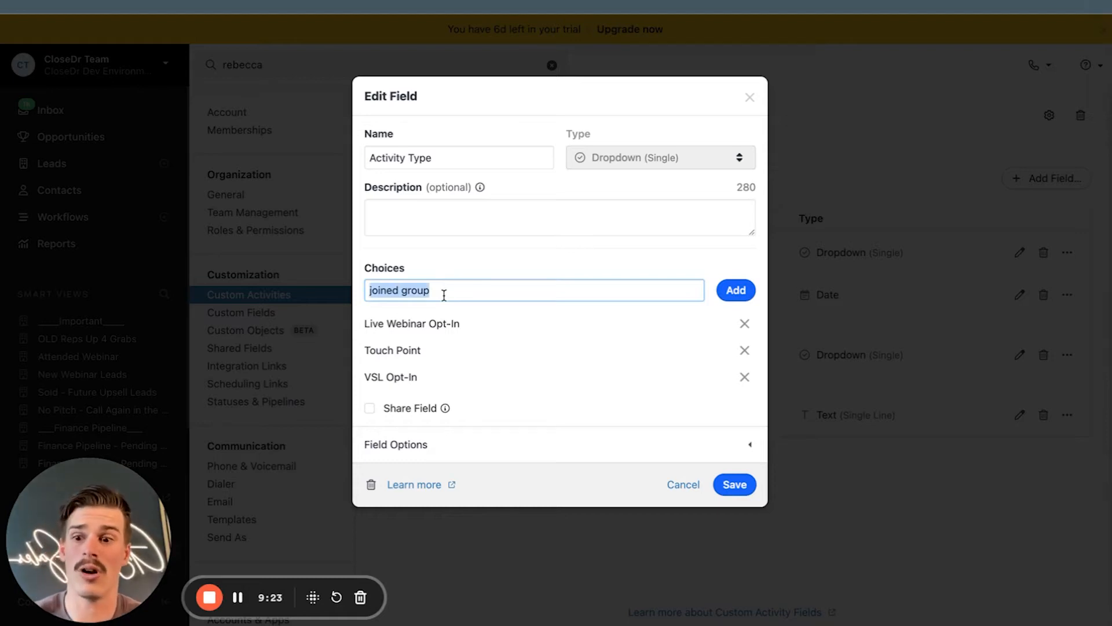
{"action": "key", "text": "BackSpace"}
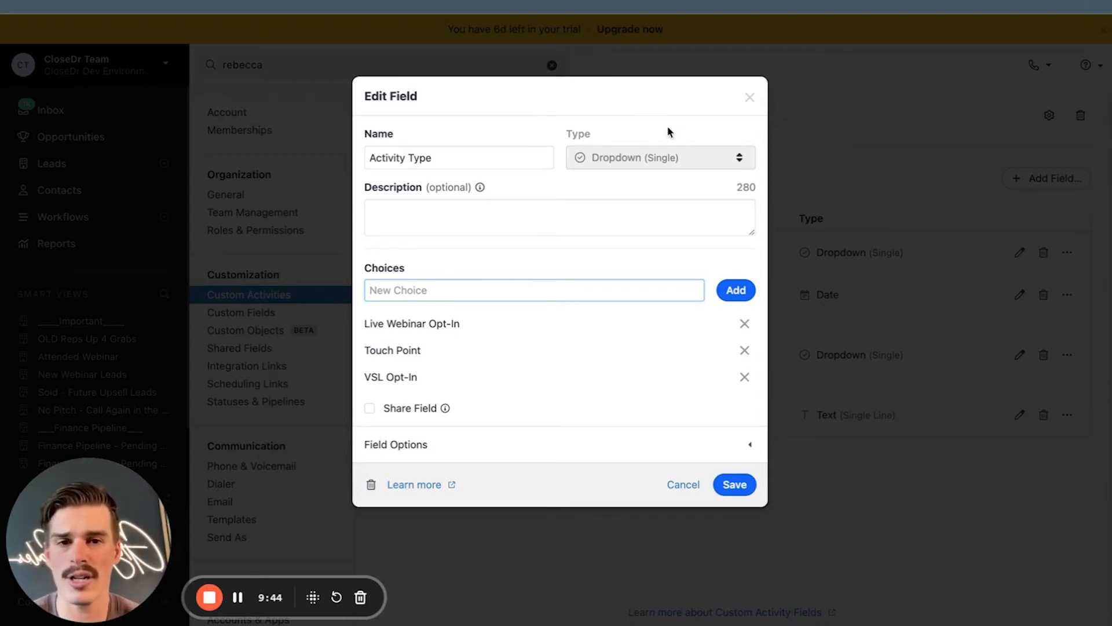
{"action": "left_click", "coordinate": [749, 97]}
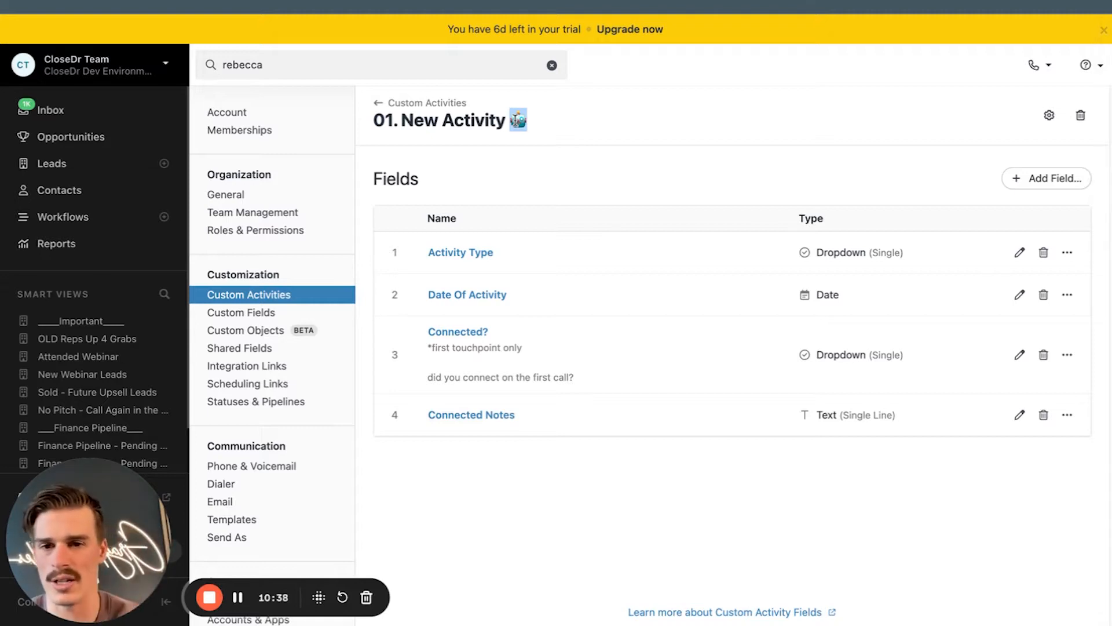
Step: Review the Live Webinar Opt-In choice of the Activity Type field, and open the Date Of Activity field's settings
{"action": "left_click", "coordinate": [440, 252]}
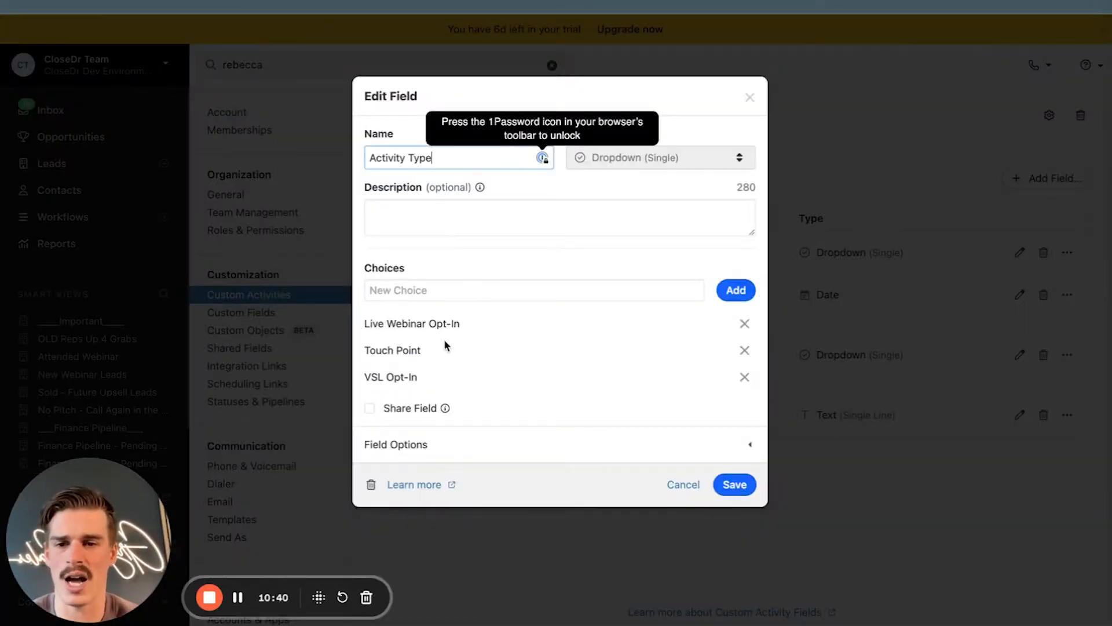
{"action": "left_click_drag", "start_coordinate": [461, 324], "coordinate": [364, 329]}
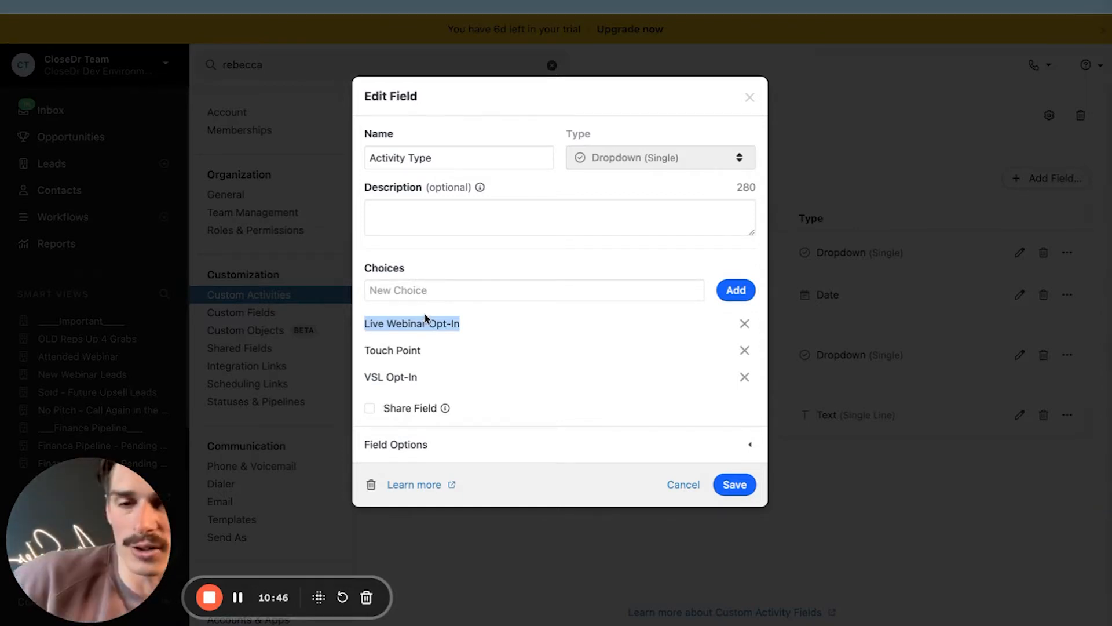
{"action": "key", "text": "Escape"}
{"action": "left_click", "coordinate": [447, 298]}
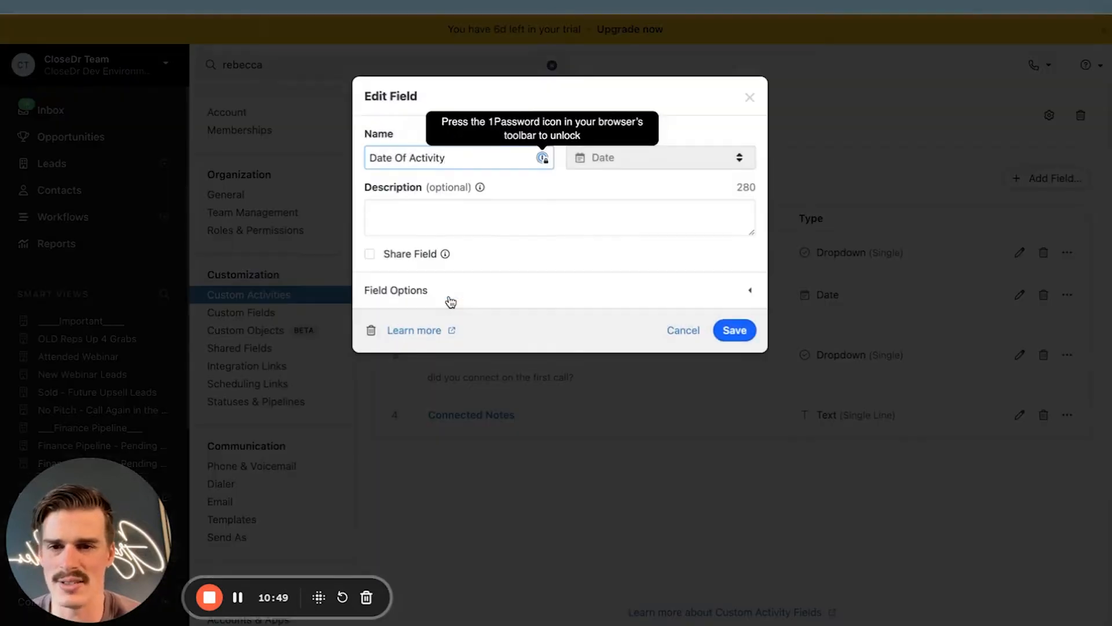
Step: Check the Type setting of the Date Of Activity field and close its settings without changes
{"action": "mouse_move", "coordinate": [612, 163]}
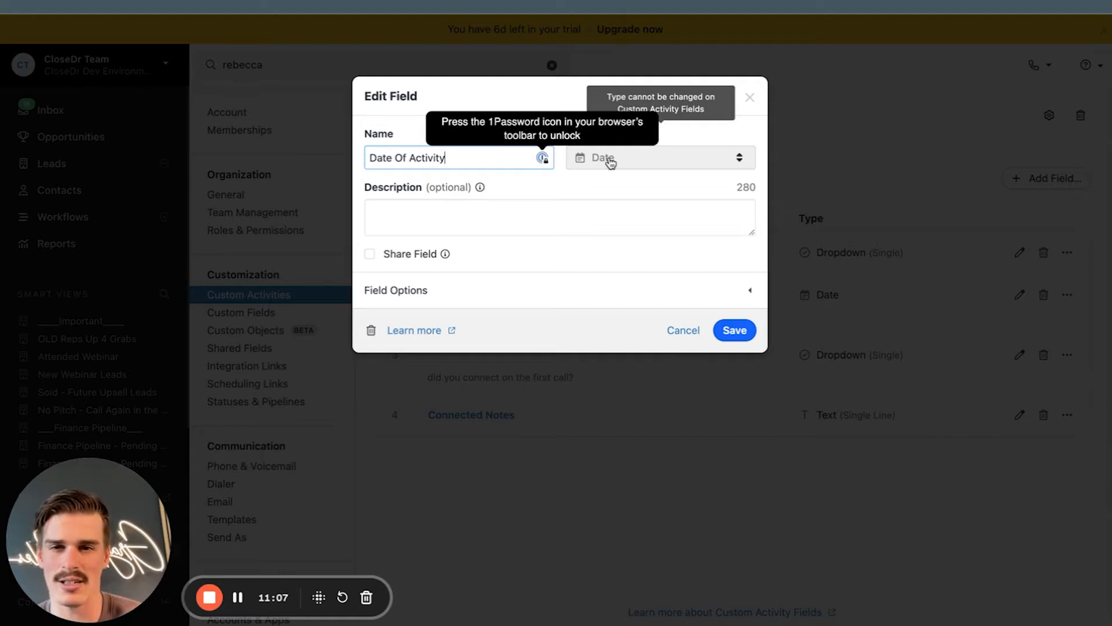
{"action": "left_click", "coordinate": [562, 75]}
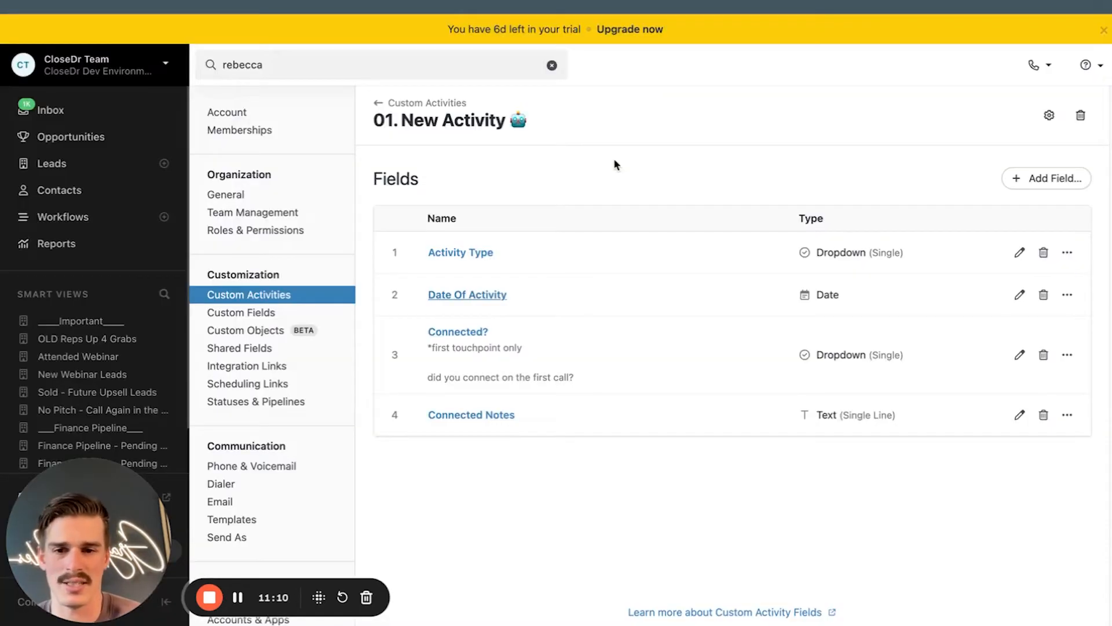
Step: Open the 02. New Purchase activity type and view the settings of its Product, Purchase Price and Date of Purchase fields
{"action": "key", "text": "alt+Left"}
{"action": "left_click", "coordinate": [524, 256]}
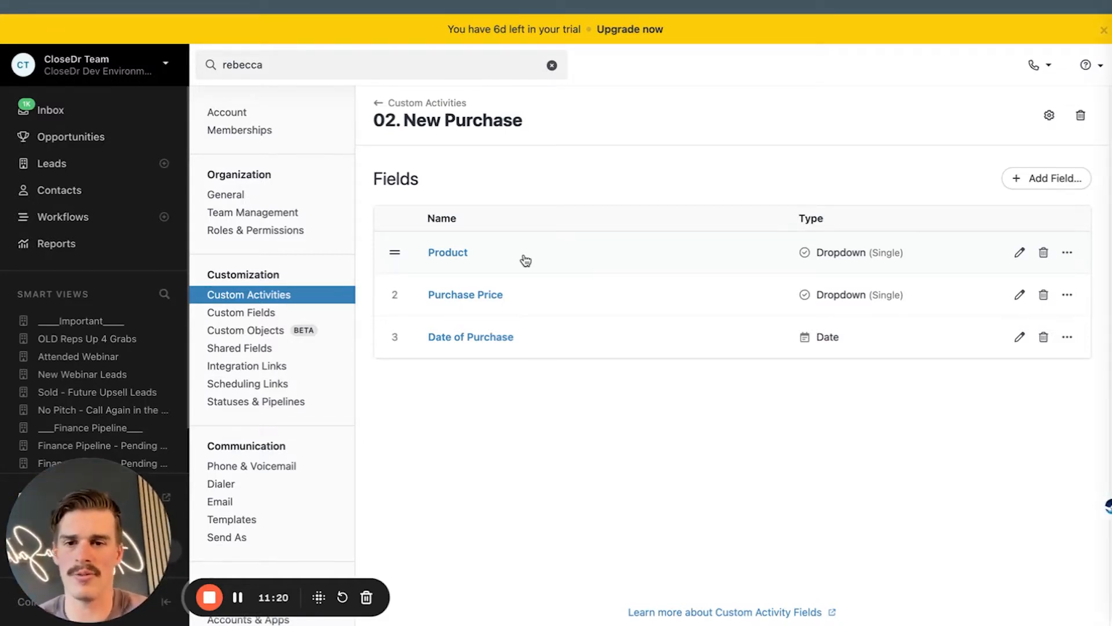
{"action": "left_click", "coordinate": [525, 259]}
{"action": "left_click", "coordinate": [898, 440]}
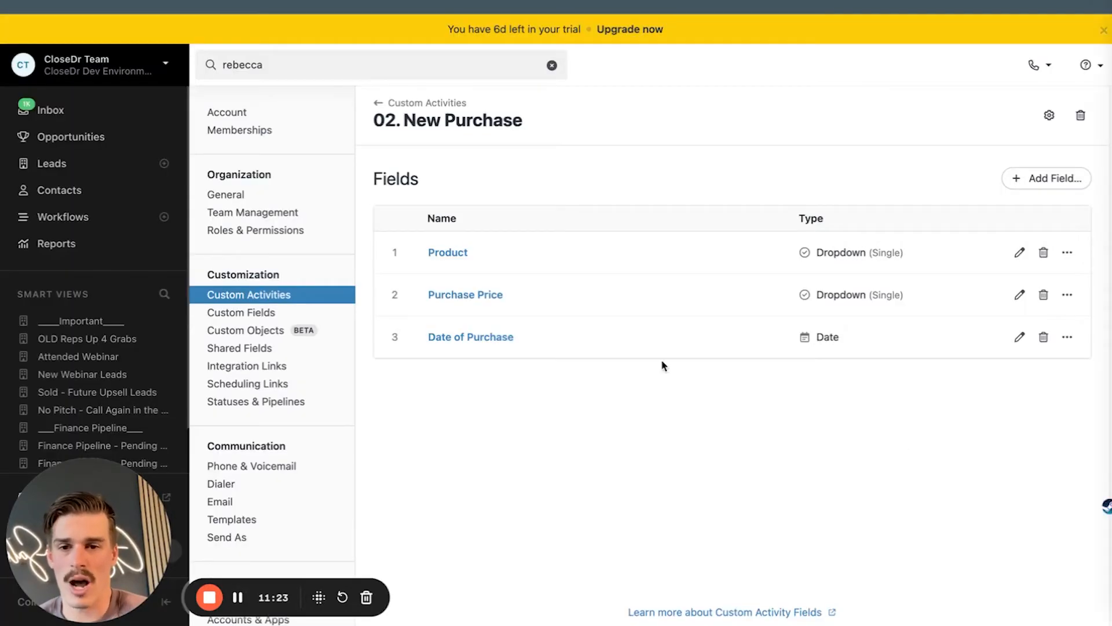
{"action": "left_click", "coordinate": [610, 315]}
{"action": "left_click", "coordinate": [769, 381]}
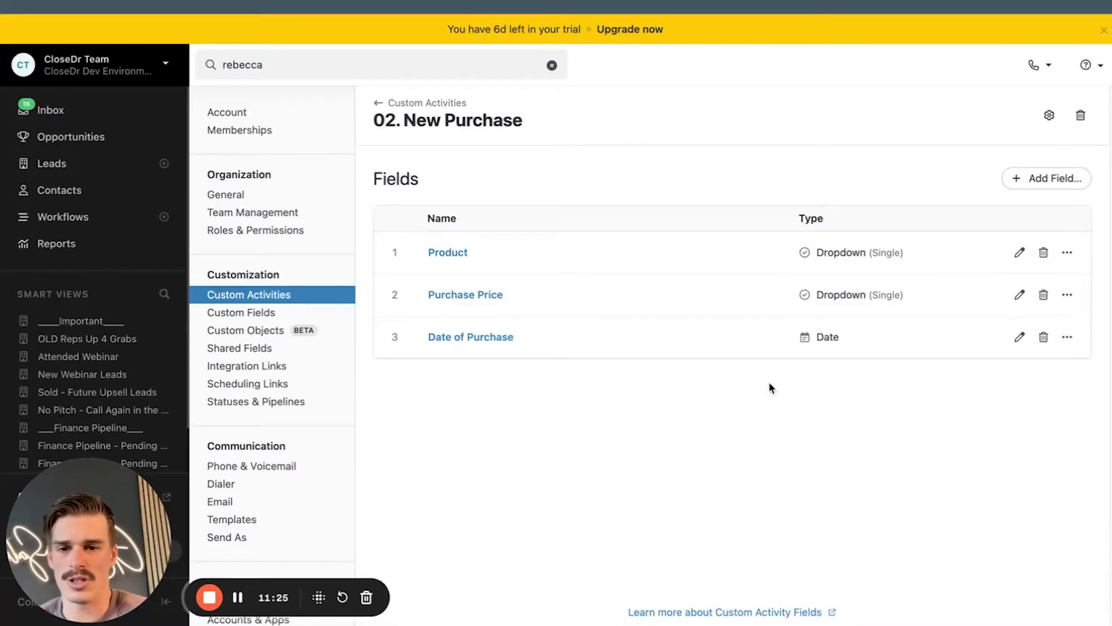
{"action": "left_click", "coordinate": [551, 347]}
{"action": "left_click", "coordinate": [785, 464]}
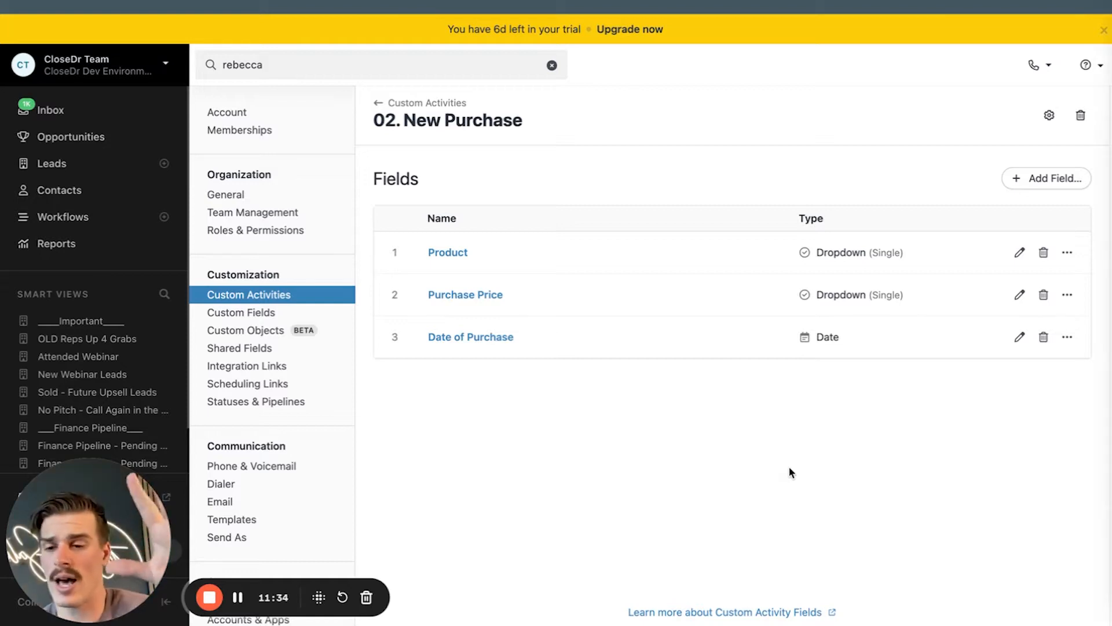
Step: Open the 03. Triage Call Booked activity type, and view and close the settings of its Date Booked field
{"action": "left_click", "coordinate": [399, 105]}
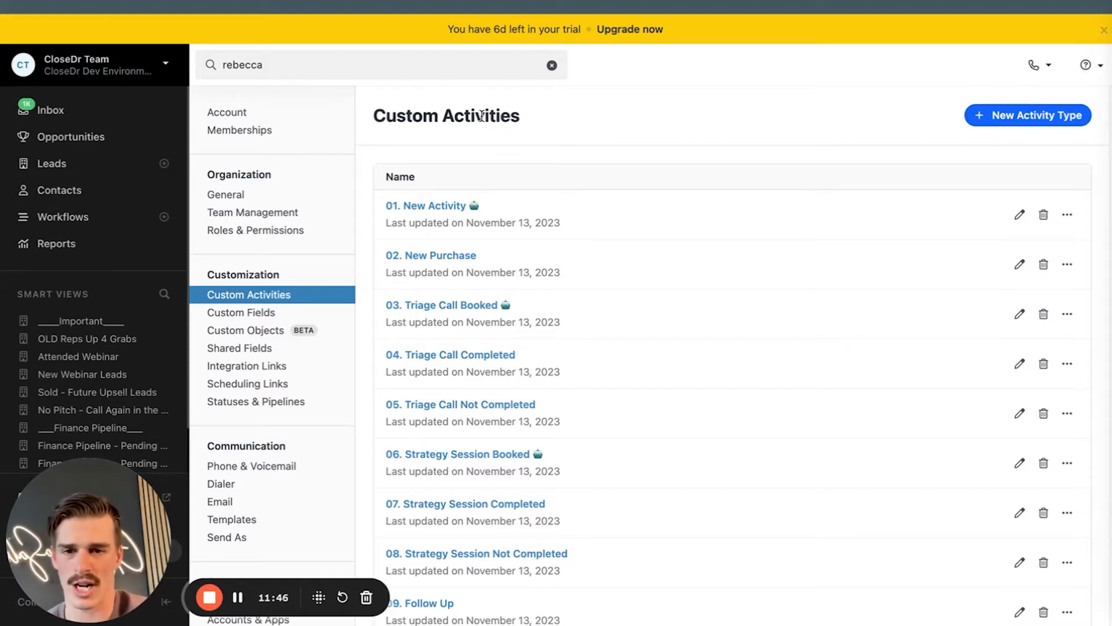
{"action": "scroll", "coordinate": [481, 114], "scroll_direction": "down", "scroll_amount": 3}
{"action": "left_click", "coordinate": [450, 203]}
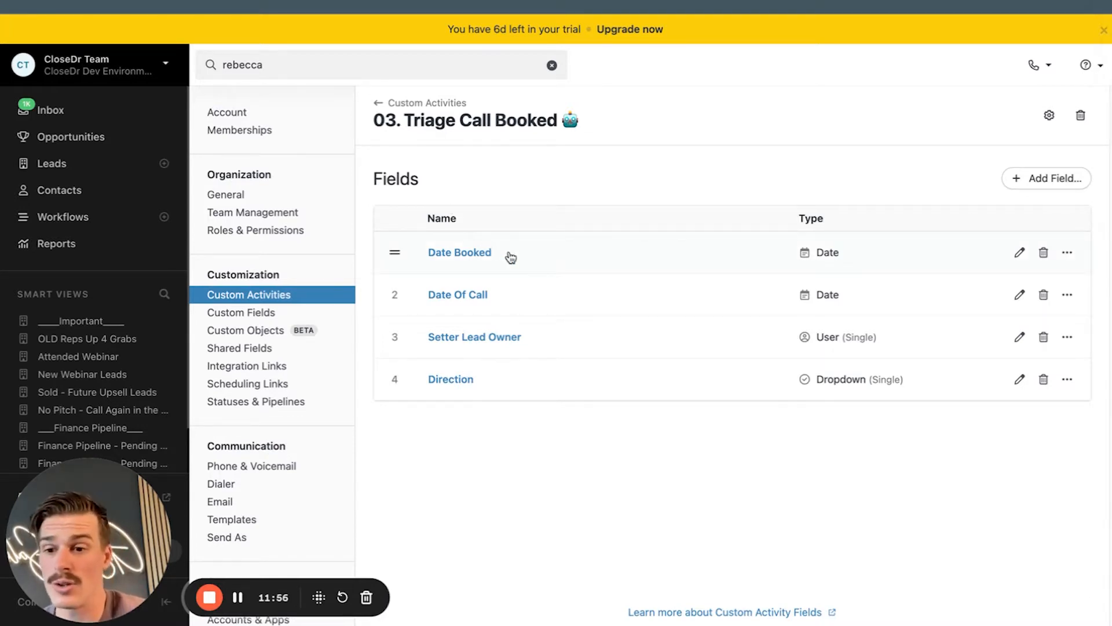
{"action": "left_click_drag", "start_coordinate": [511, 257], "coordinate": [411, 258]}
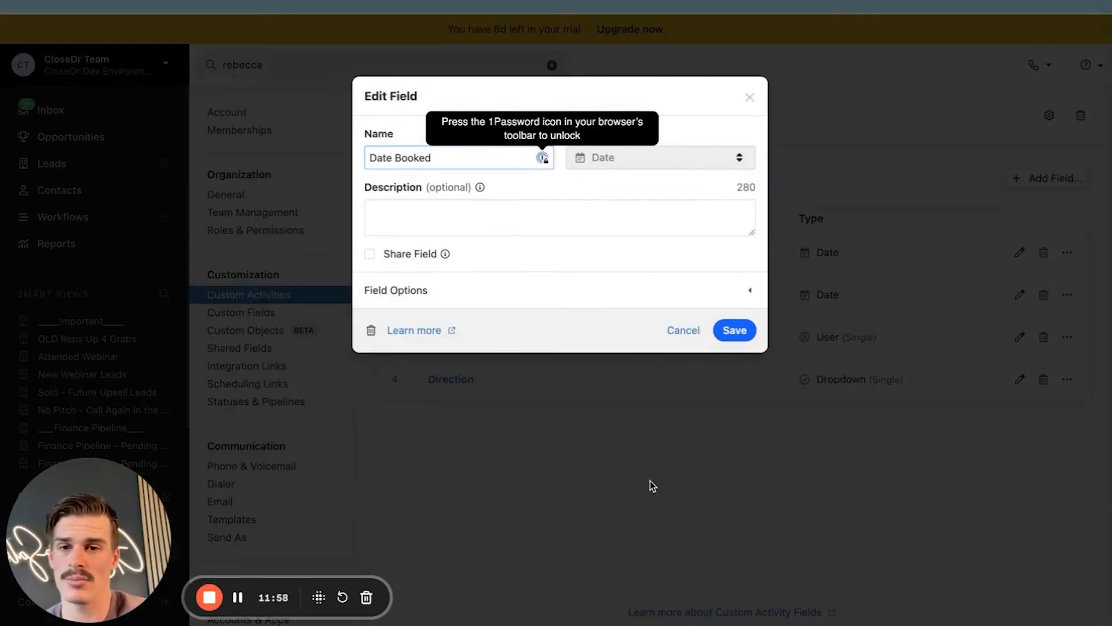
{"action": "left_click", "coordinate": [649, 481]}
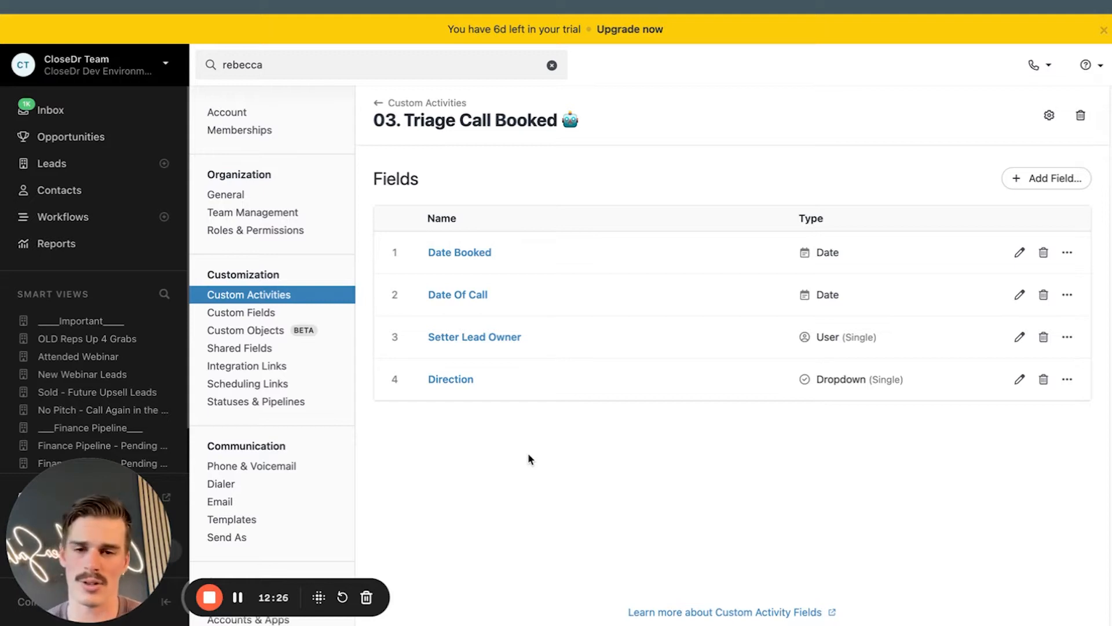
Step: Try renaming the Direction field of 03. Triage Call Booked to "Source", and close its settings without saving
{"action": "left_click", "coordinate": [540, 388]}
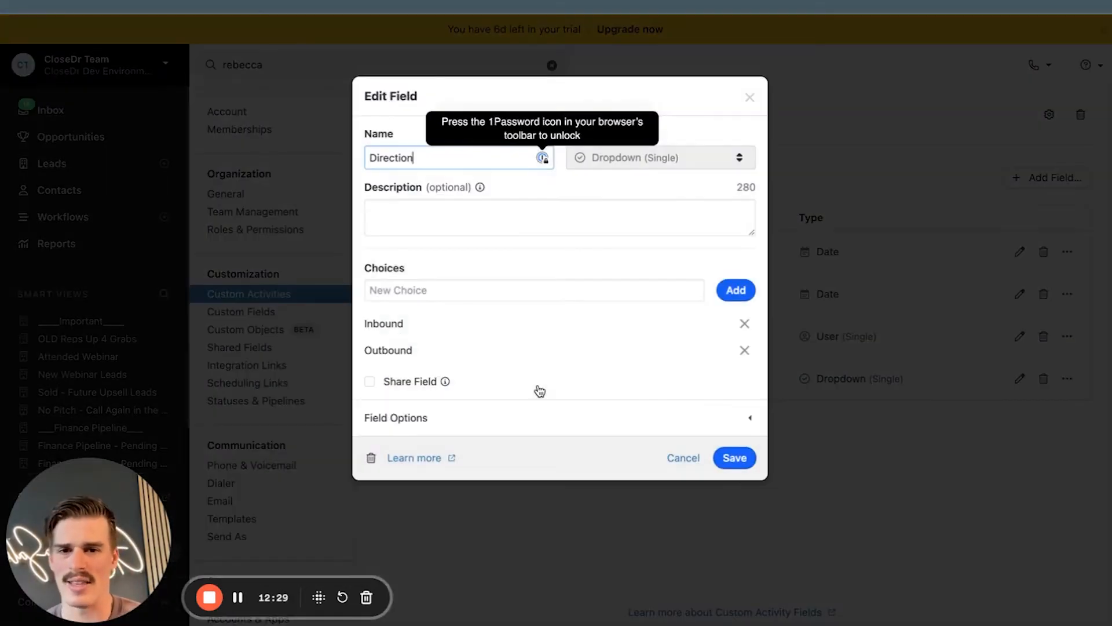
{"action": "left_click", "coordinate": [451, 291]}
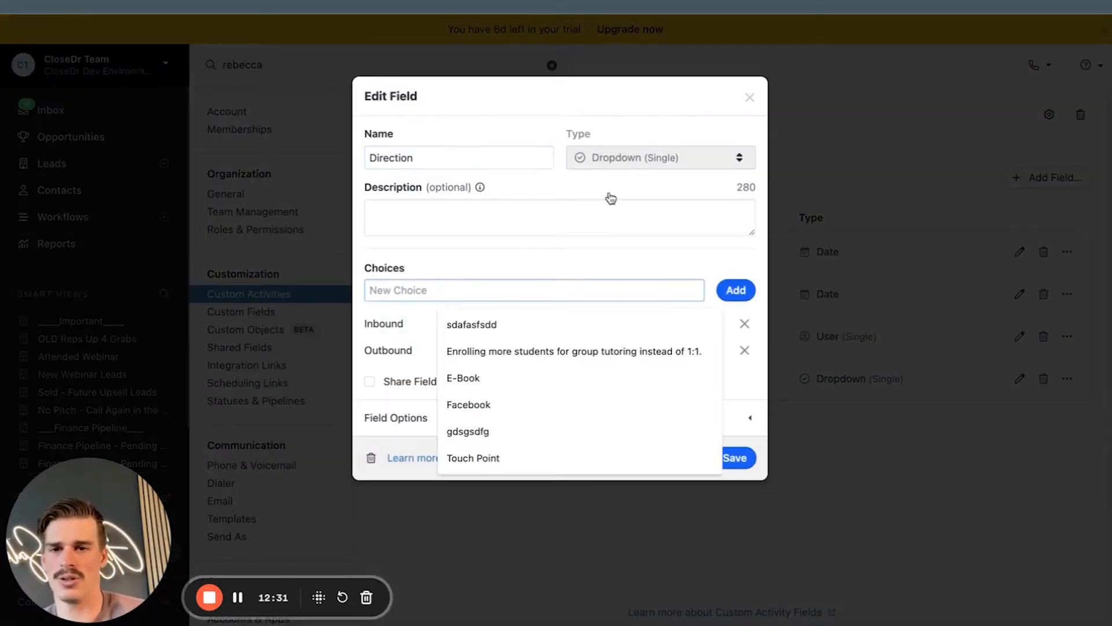
{"action": "left_click", "coordinate": [539, 156]}
{"action": "key", "text": "super+a"}
{"action": "type", "text": "Source"}
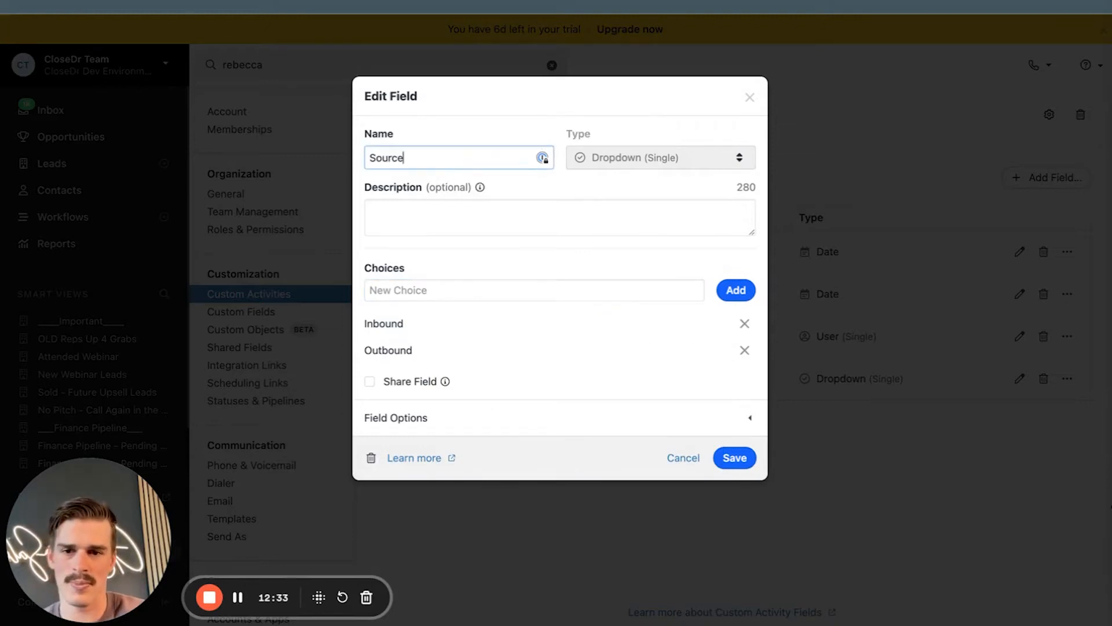
{"action": "left_click", "coordinate": [741, 467]}
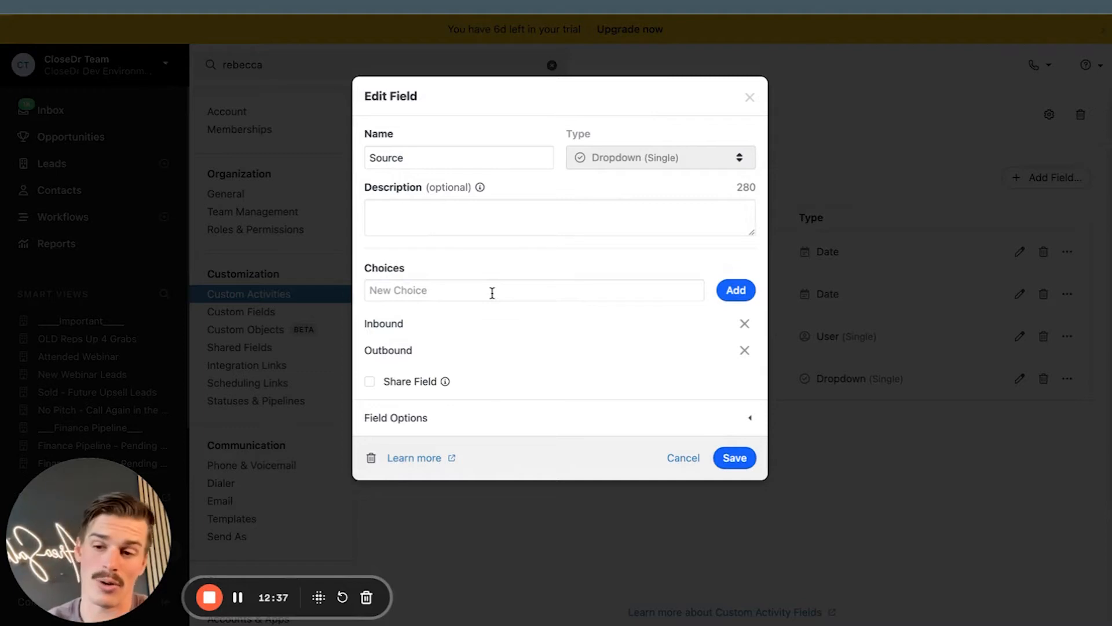
{"action": "mouse_move", "coordinate": [575, 173]}
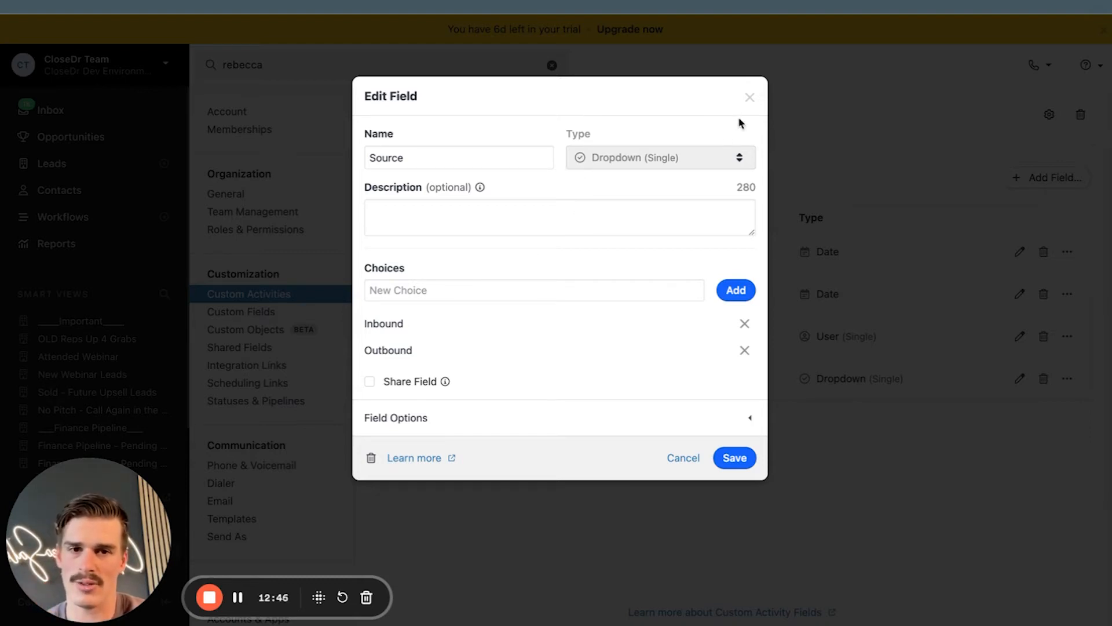
{"action": "left_click", "coordinate": [750, 97]}
{"action": "double_click", "coordinate": [562, 116]}
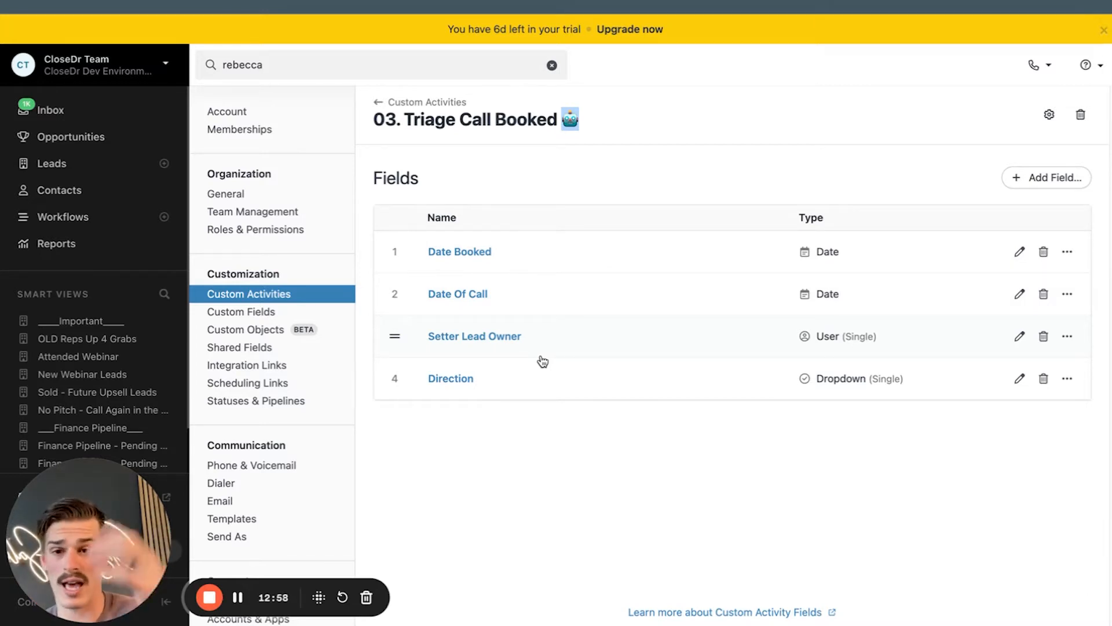
Step: Try out "Facebook" and "YouTube" as a new choice for the Direction field, and clear the entry
{"action": "left_click", "coordinate": [532, 389]}
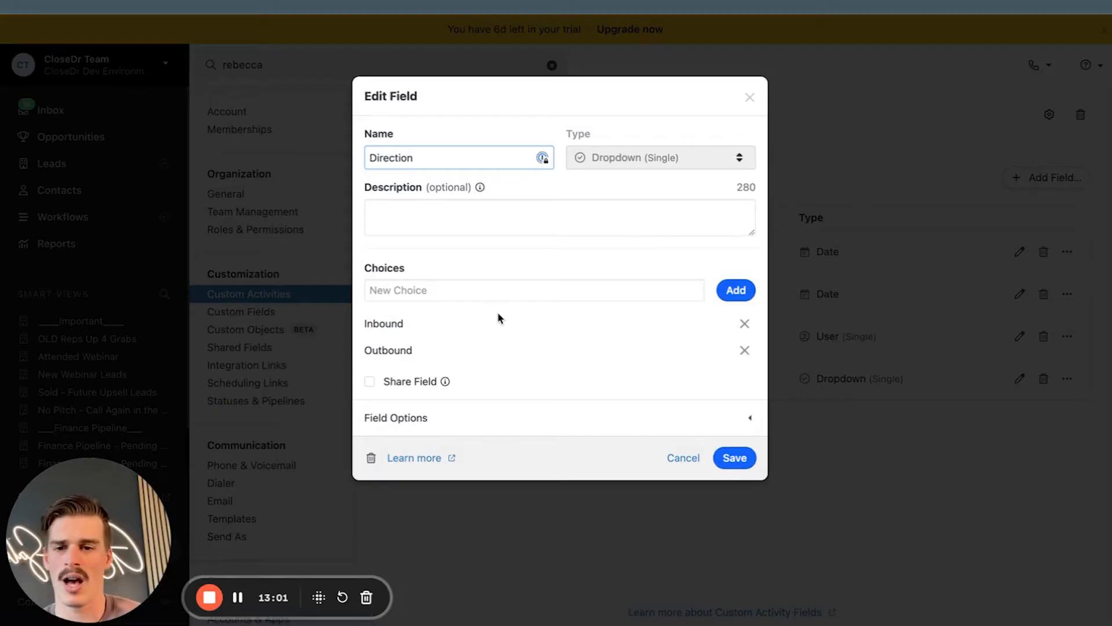
{"action": "left_click", "coordinate": [472, 291]}
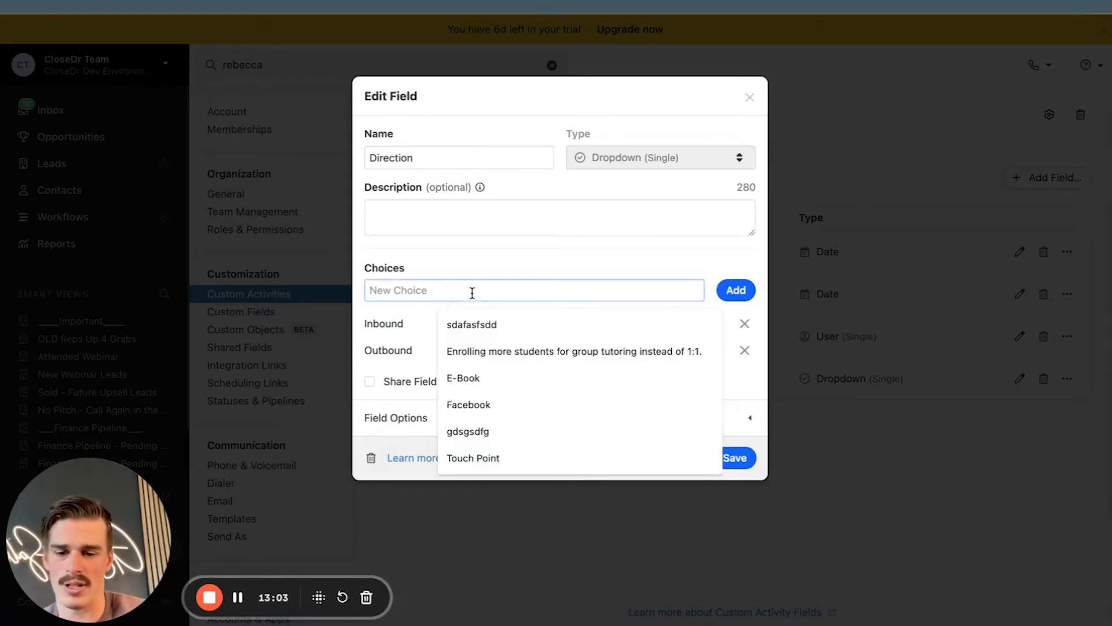
{"action": "type", "text": "Facebook"}
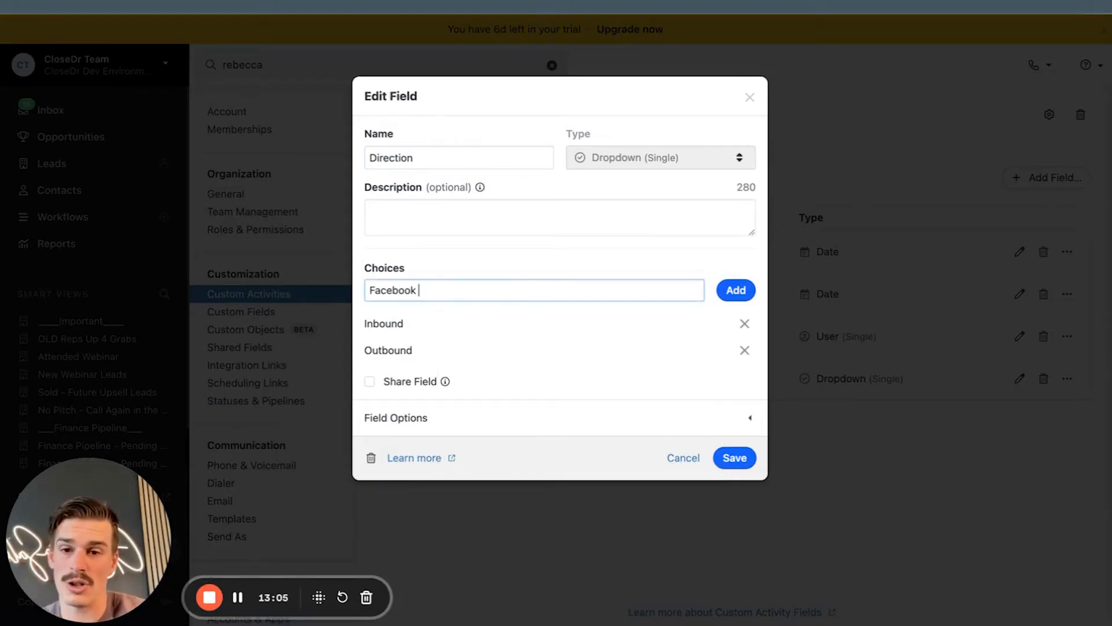
{"action": "double_click", "coordinate": [472, 290]}
{"action": "type", "text": "YouTube"}
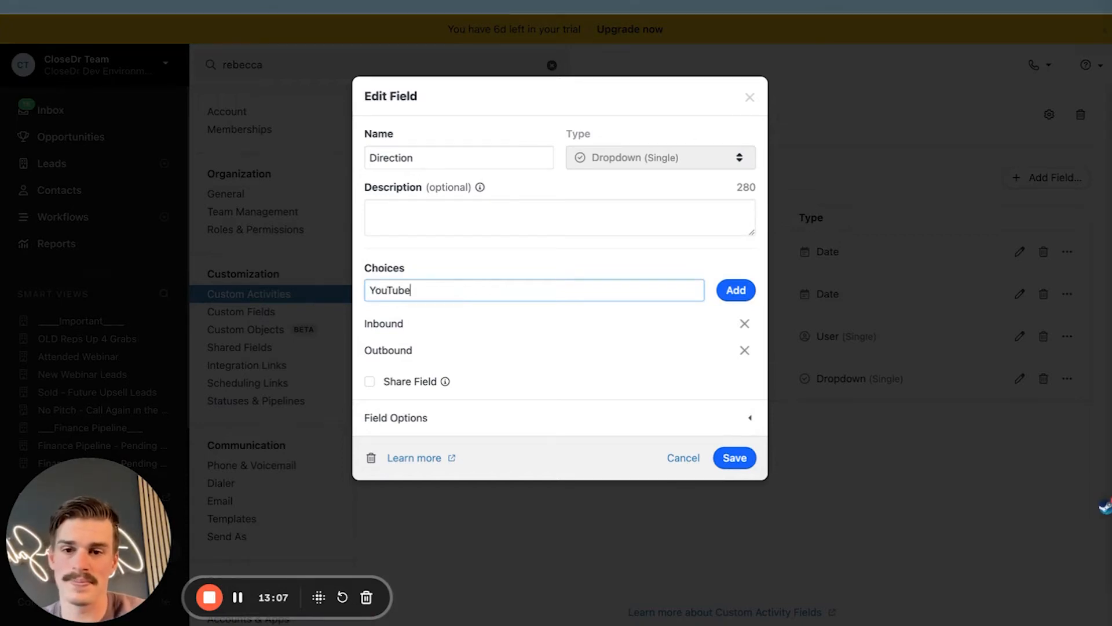
{"action": "double_click", "coordinate": [473, 291]}
{"action": "key", "text": "BackSpace"}
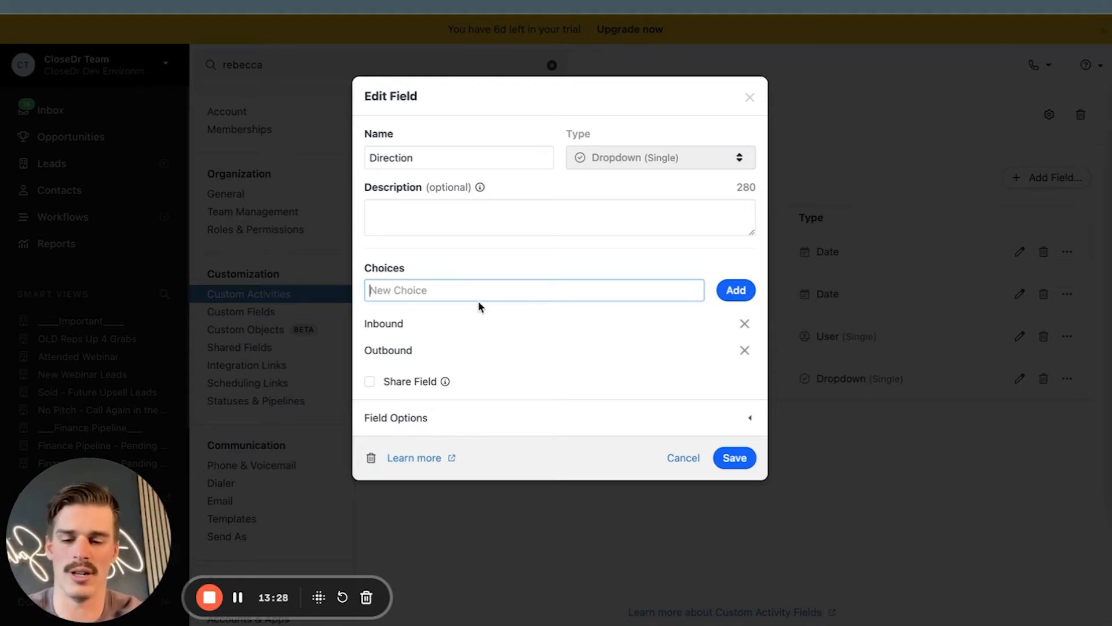
Step: Add "Facebook" to the choices of the Direction field as a trial, and close its settings without saving
{"action": "type", "text": "S"}
{"action": "key", "text": "BackSpace"}
{"action": "type", "text": "Facebook"}
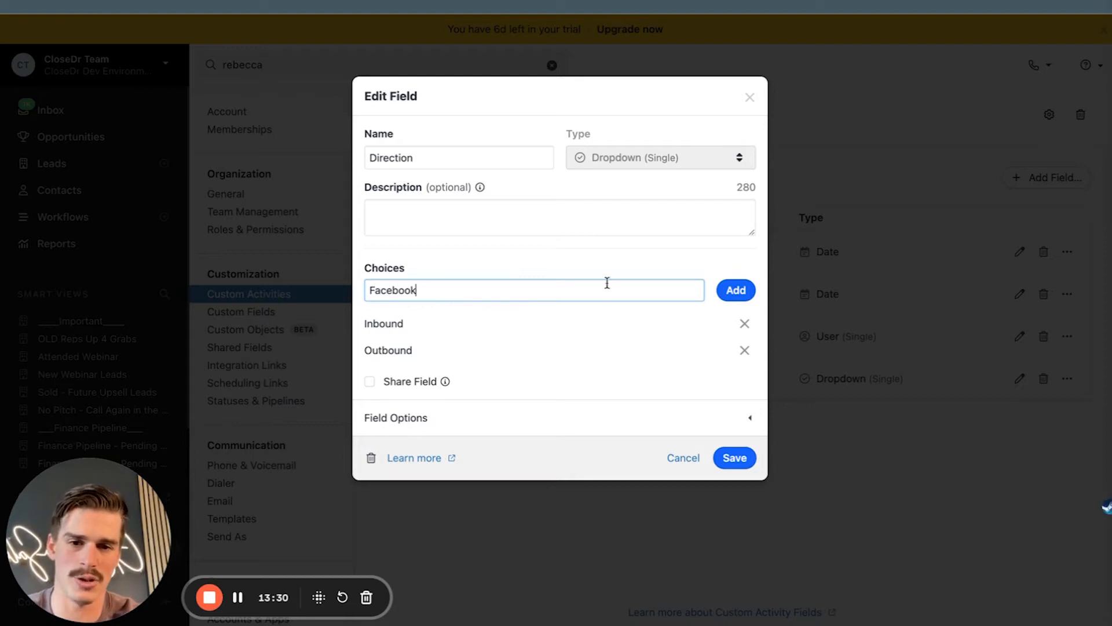
{"action": "left_click", "coordinate": [730, 291]}
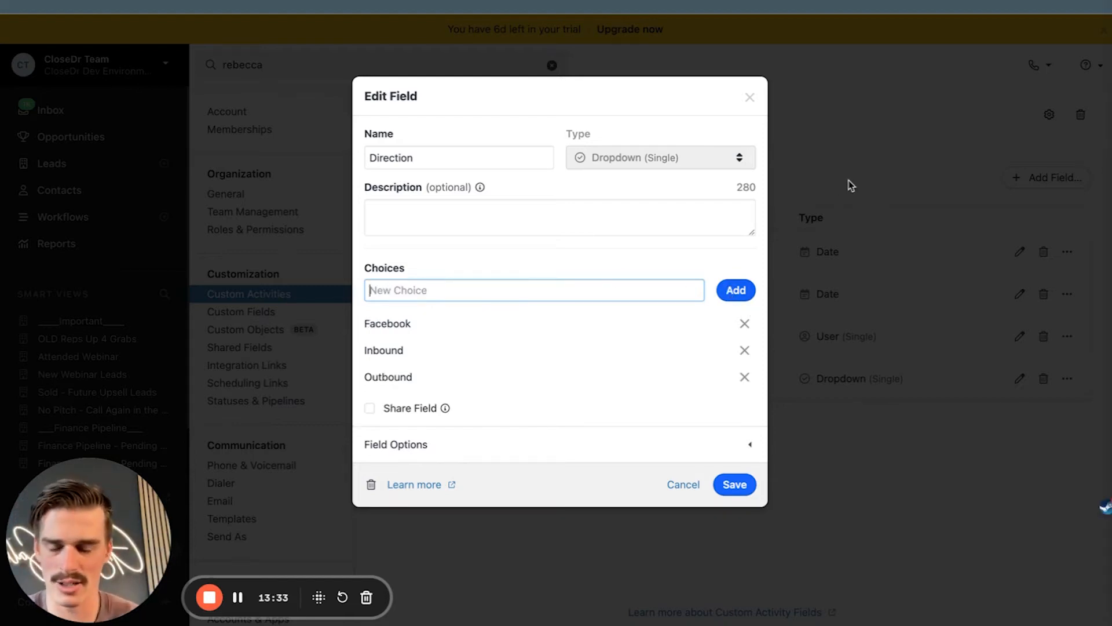
{"action": "left_click_drag", "start_coordinate": [454, 325], "coordinate": [364, 323]}
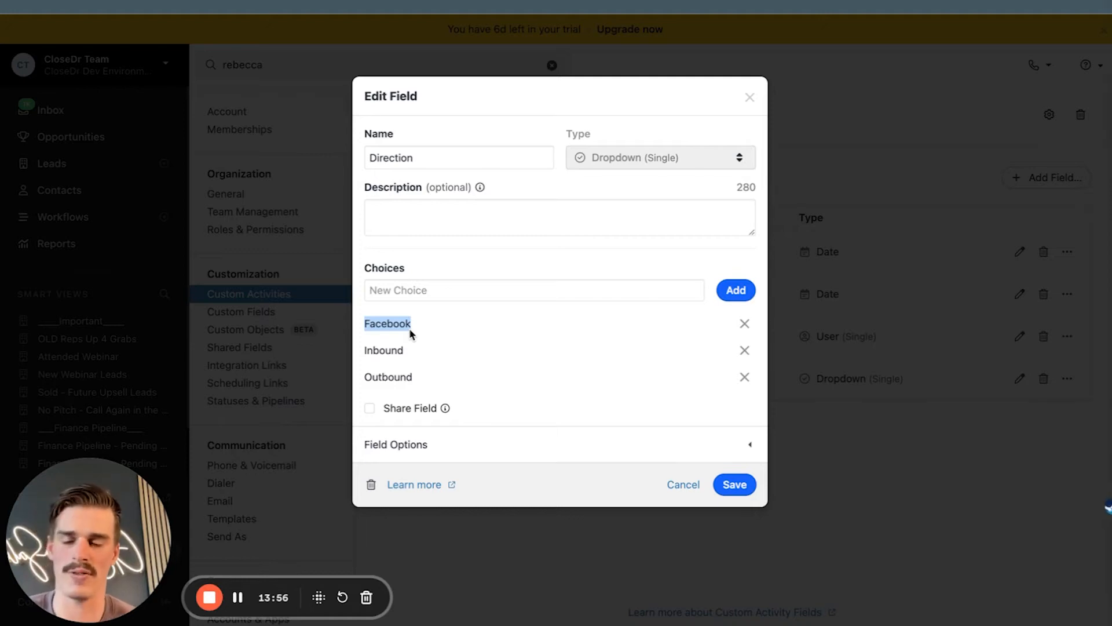
{"action": "left_click", "coordinate": [748, 97]}
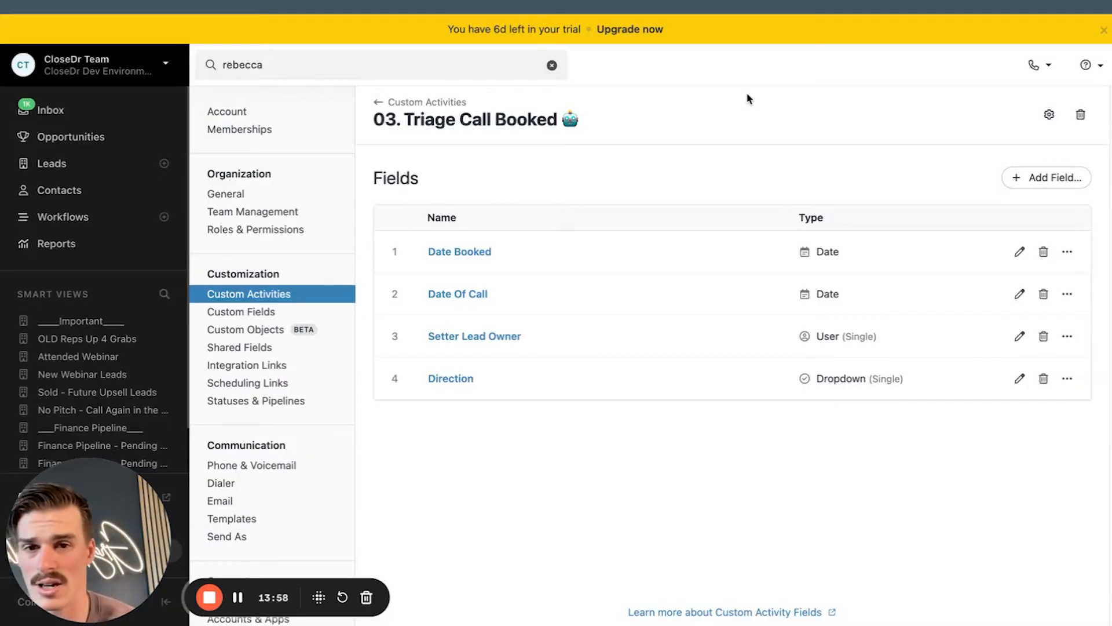
Step: Return to the custom activities list and view the fields of the 06. Strategy Session Booked activity type
{"action": "left_click", "coordinate": [427, 103]}
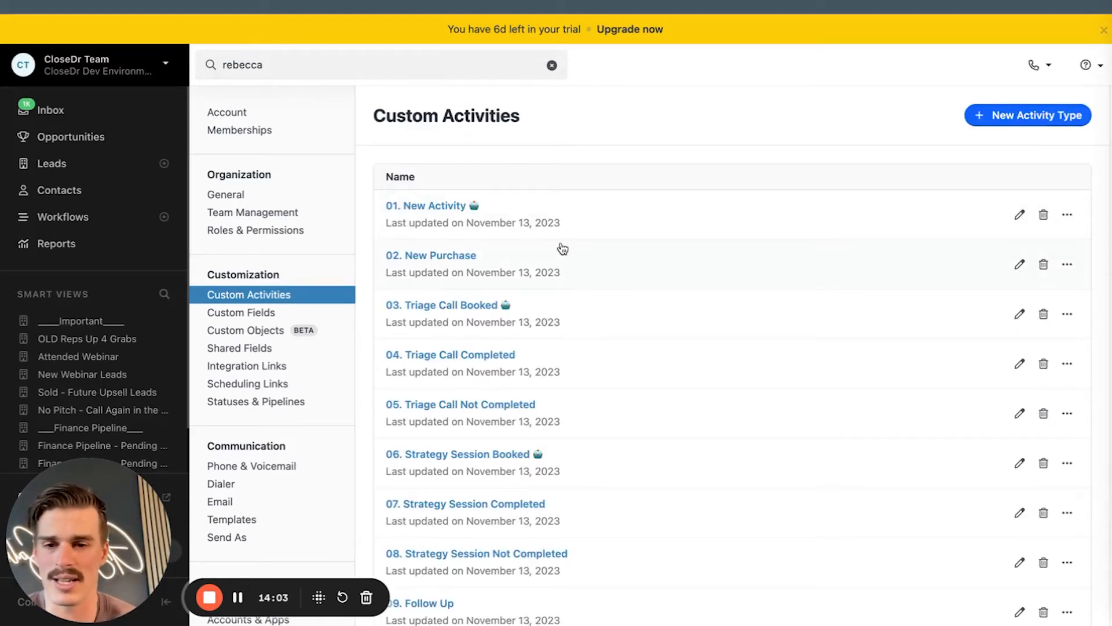
{"action": "scroll", "coordinate": [562, 248], "scroll_direction": "down", "scroll_amount": 1}
{"action": "scroll", "coordinate": [562, 248], "scroll_direction": "down", "scroll_amount": 1}
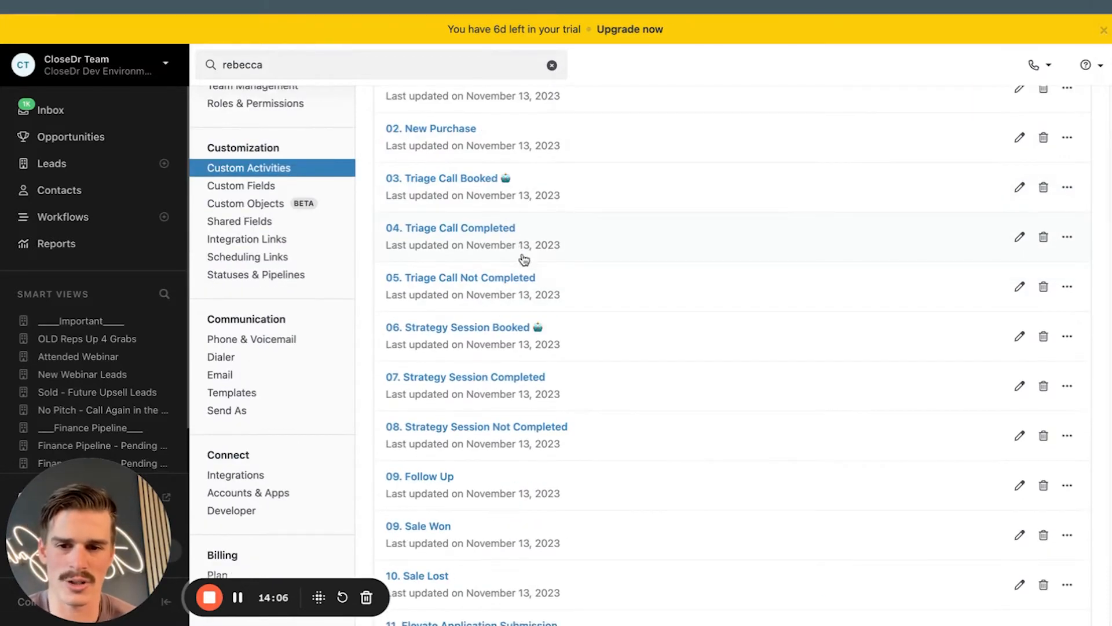
{"action": "left_click", "coordinate": [566, 338]}
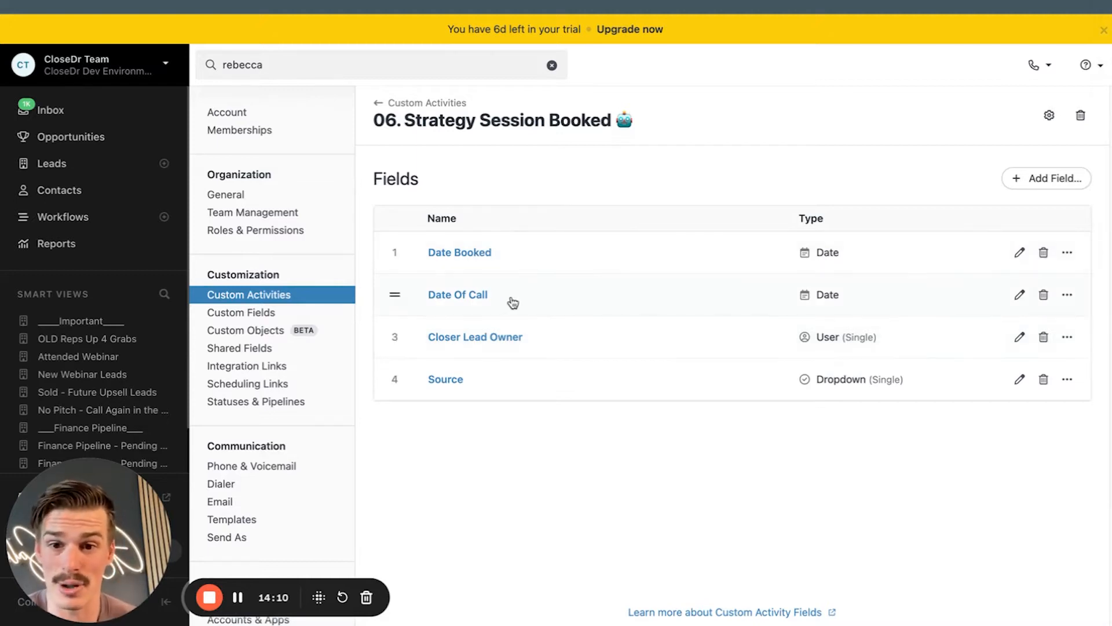
Step: Open the 04. Triage Call Completed activity type from the custom activities list and examine its fields
{"action": "left_click", "coordinate": [421, 103]}
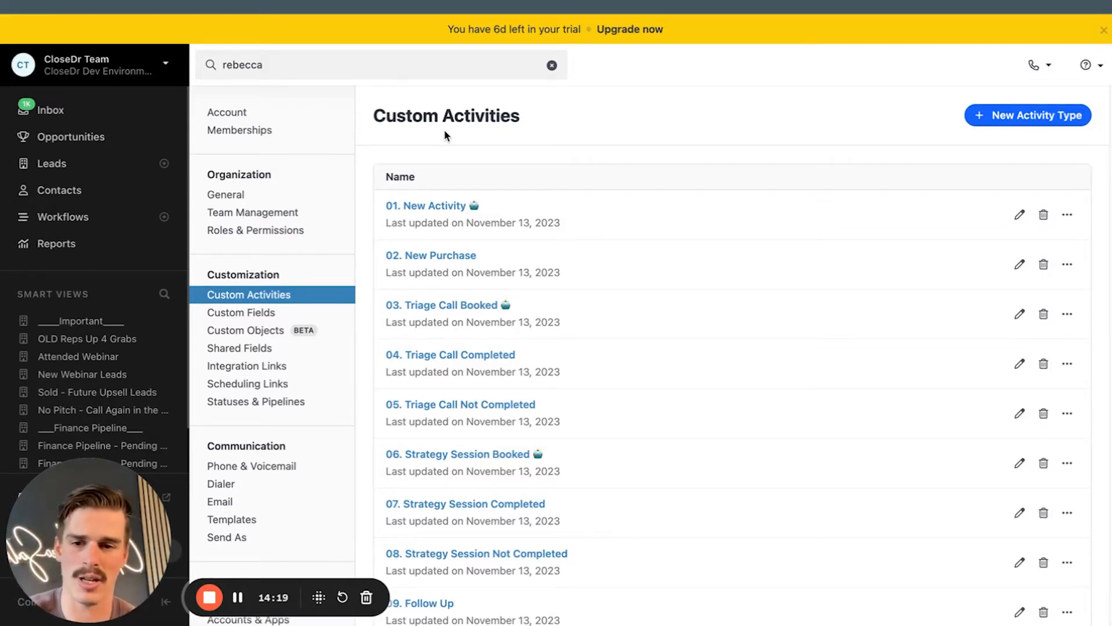
{"action": "scroll", "coordinate": [445, 135], "scroll_direction": "down", "scroll_amount": 2}
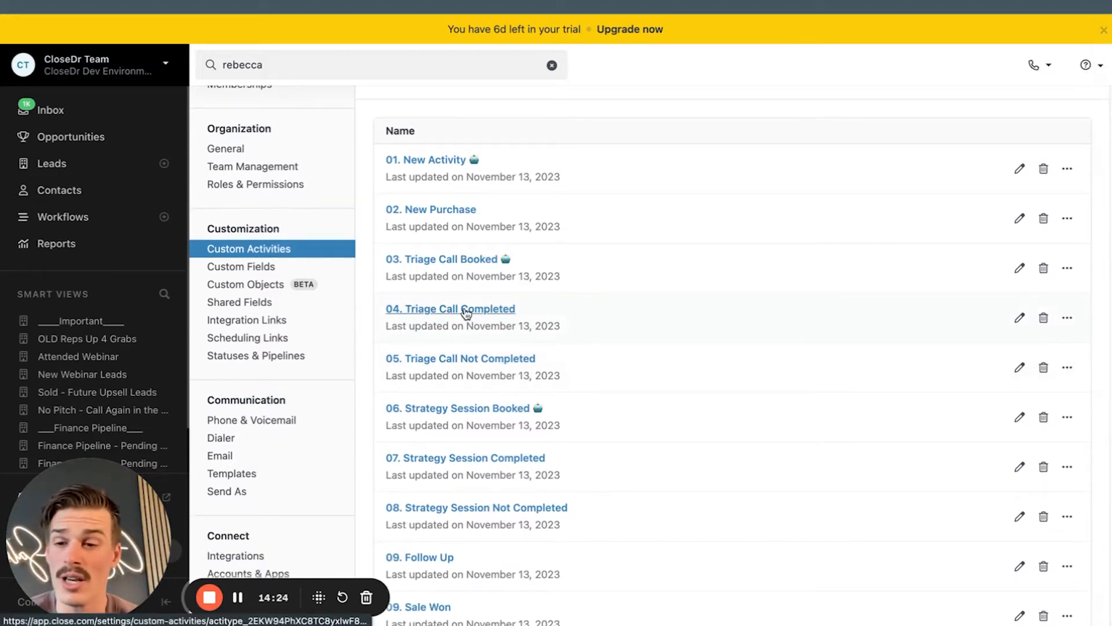
{"action": "left_click", "coordinate": [466, 309]}
{"action": "scroll", "coordinate": [466, 313], "scroll_direction": "down", "scroll_amount": 3}
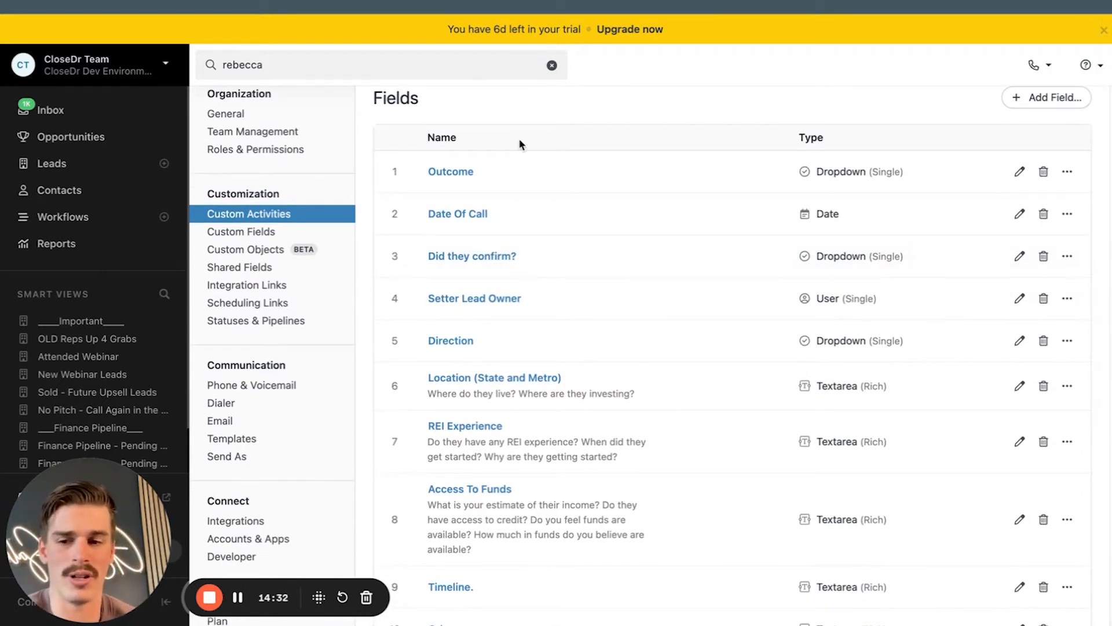
{"action": "scroll", "coordinate": [520, 144], "scroll_direction": "up", "scroll_amount": 3}
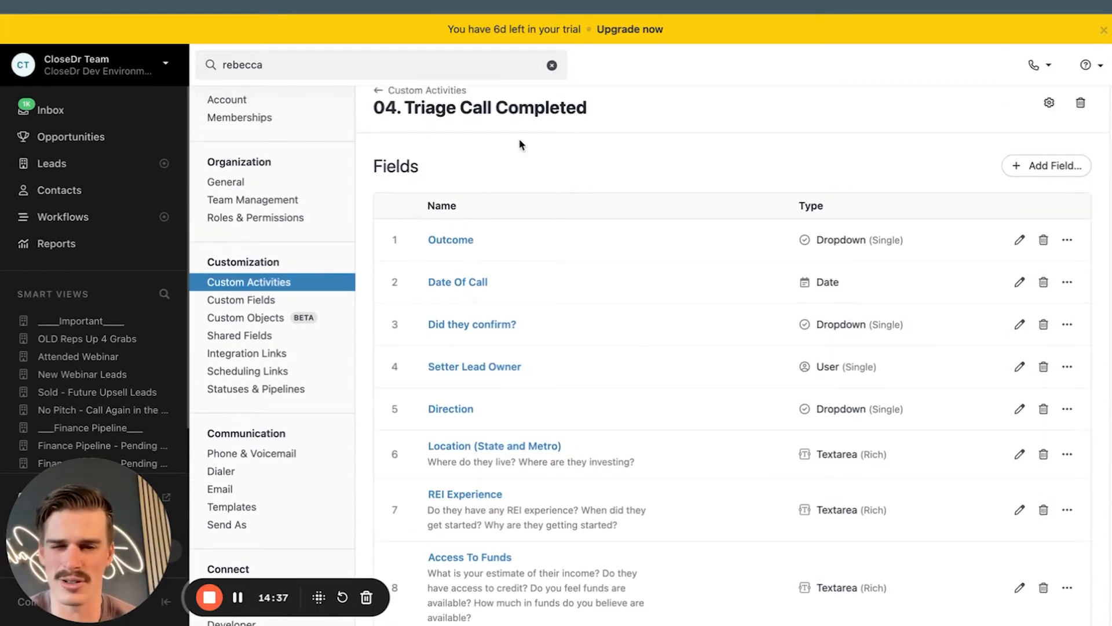
{"action": "scroll", "coordinate": [520, 144], "scroll_direction": "down", "scroll_amount": 2}
{"action": "scroll", "coordinate": [484, 179], "scroll_direction": "up", "scroll_amount": 2}
{"action": "scroll", "coordinate": [484, 211], "scroll_direction": "down", "scroll_amount": 2}
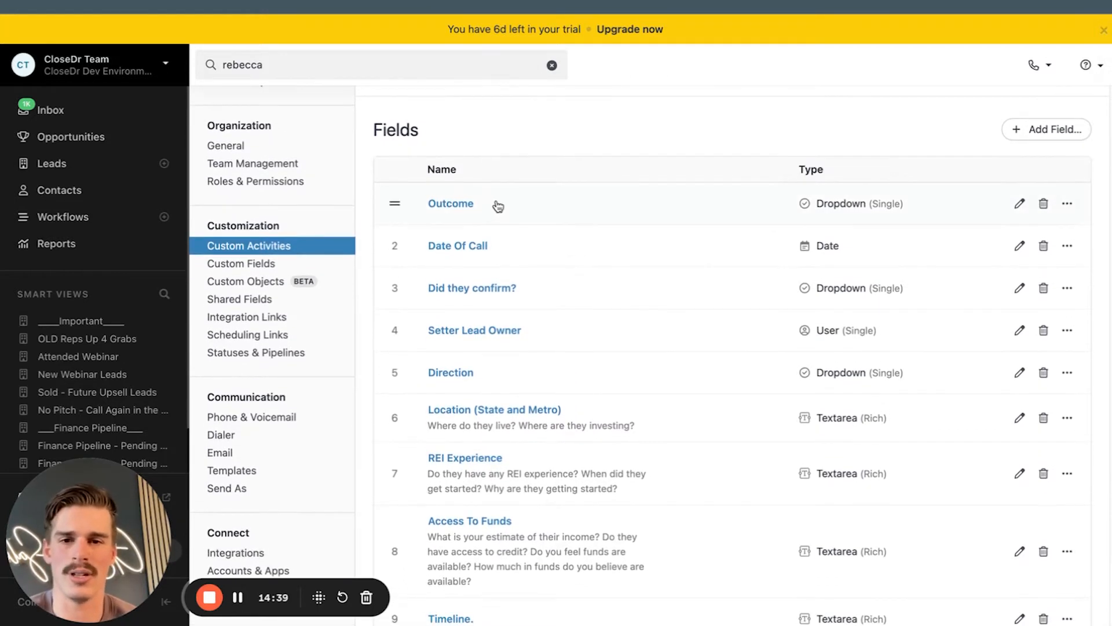
Step: Open the settings of the Outcome field in 04. Triage Call Completed and review its existing choices
{"action": "left_click", "coordinate": [497, 206]}
{"action": "left_click_drag", "start_coordinate": [371, 323], "coordinate": [486, 350]}
{"action": "left_click_drag", "start_coordinate": [352, 381], "coordinate": [414, 381]}
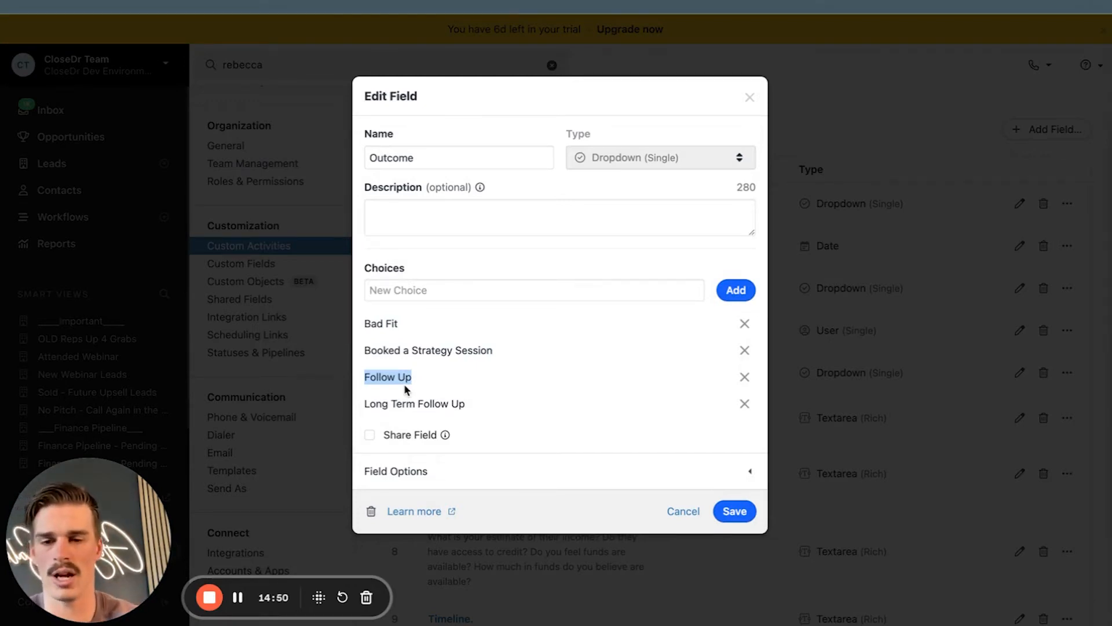
{"action": "left_click_drag", "start_coordinate": [473, 406], "coordinate": [371, 408]}
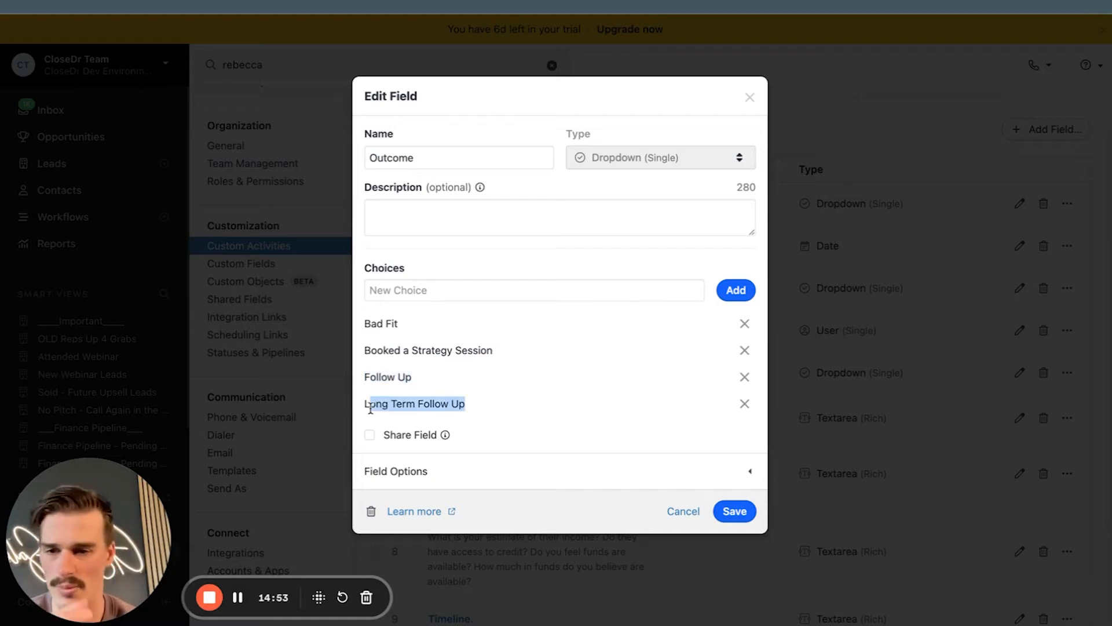
Step: Reopen the settings of the Outcome field in 04. Triage Call Completed and try renaming the field as Status
{"action": "left_click", "coordinate": [749, 98]}
{"action": "left_click", "coordinate": [532, 204]}
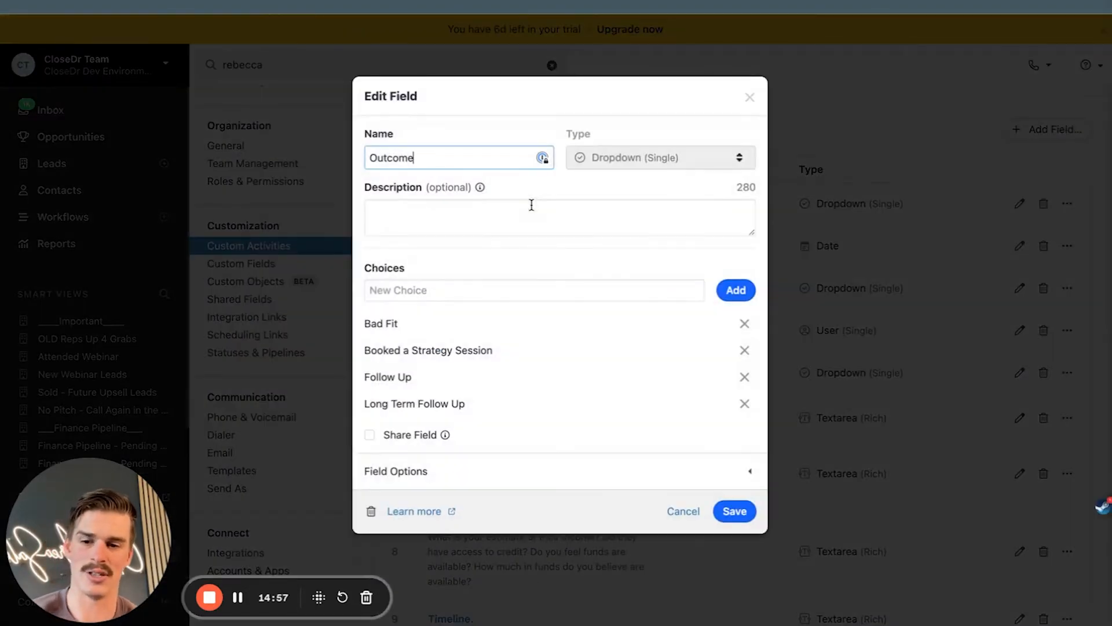
{"action": "double_click", "coordinate": [473, 162]}
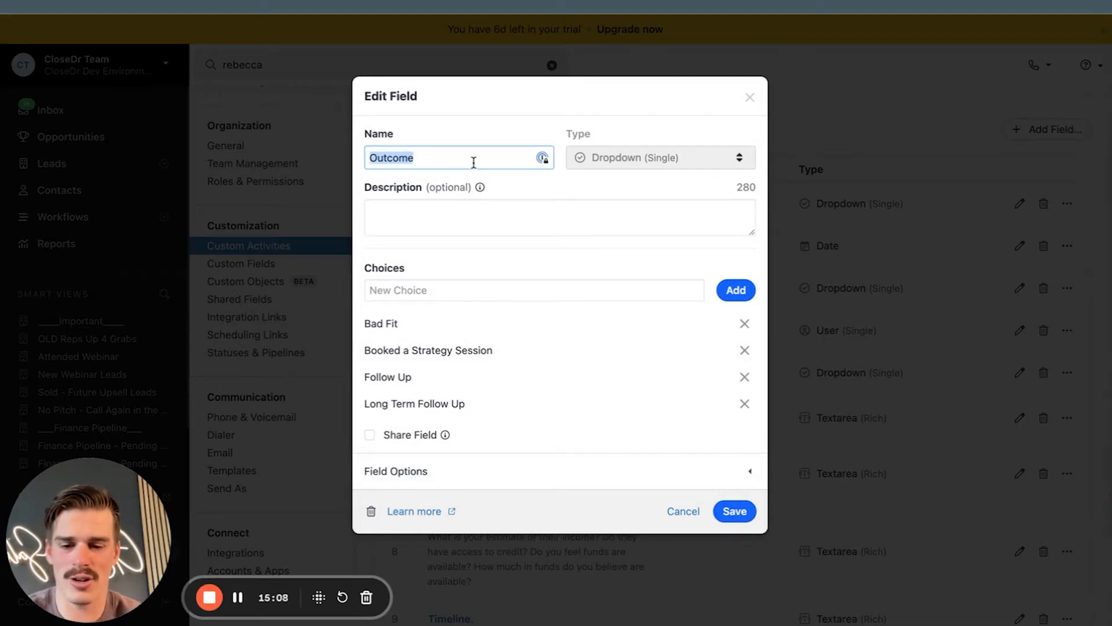
{"action": "type", "text": "Status"}
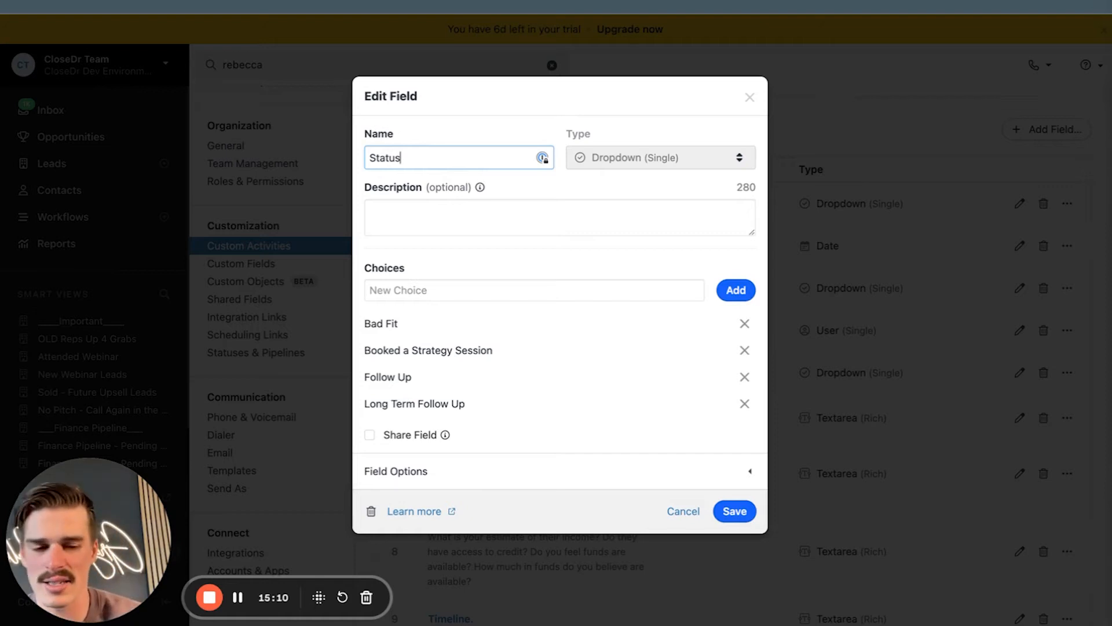
Step: Clear the trial name, restore the field name Outcome, and point out the Bad Fit choice
{"action": "key", "text": "BackSpace"}
{"action": "key", "text": "BackSpace"}
{"action": "key", "text": "BackSpace"}
{"action": "key", "text": "BackSpace"}
{"action": "key", "text": "BackSpace"}
{"action": "key", "text": "BackSpace"}
{"action": "key", "text": "Down"}
{"action": "key", "text": "Up"}
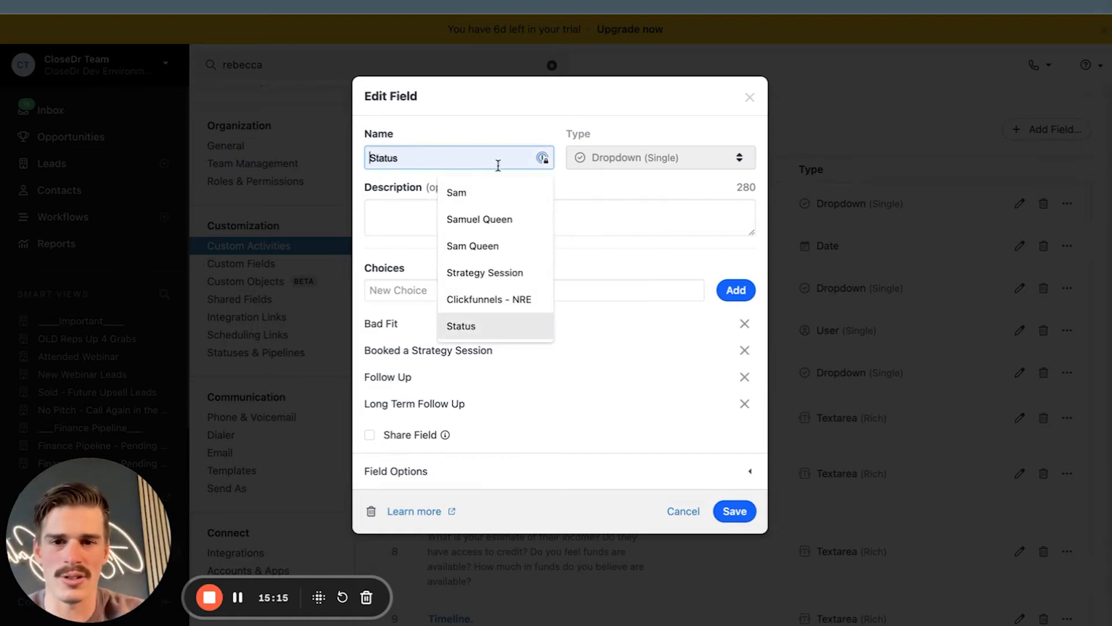
{"action": "left_click", "coordinate": [422, 216]}
{"action": "left_click", "coordinate": [421, 153]}
{"action": "type", "text": "Outcome"}
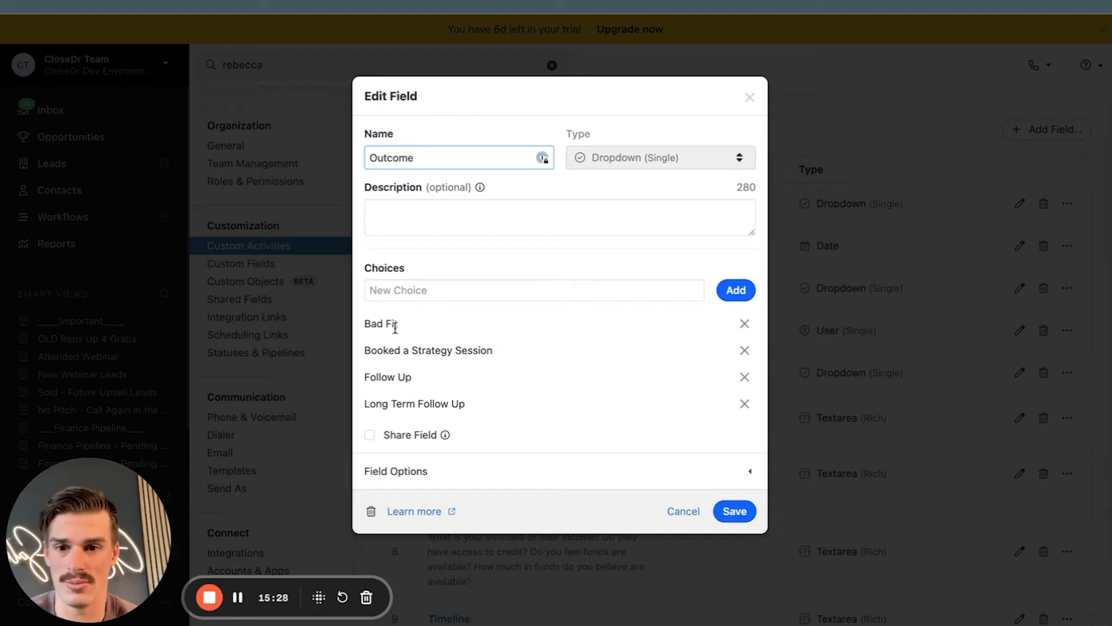
{"action": "left_click_drag", "start_coordinate": [392, 323], "coordinate": [387, 323]}
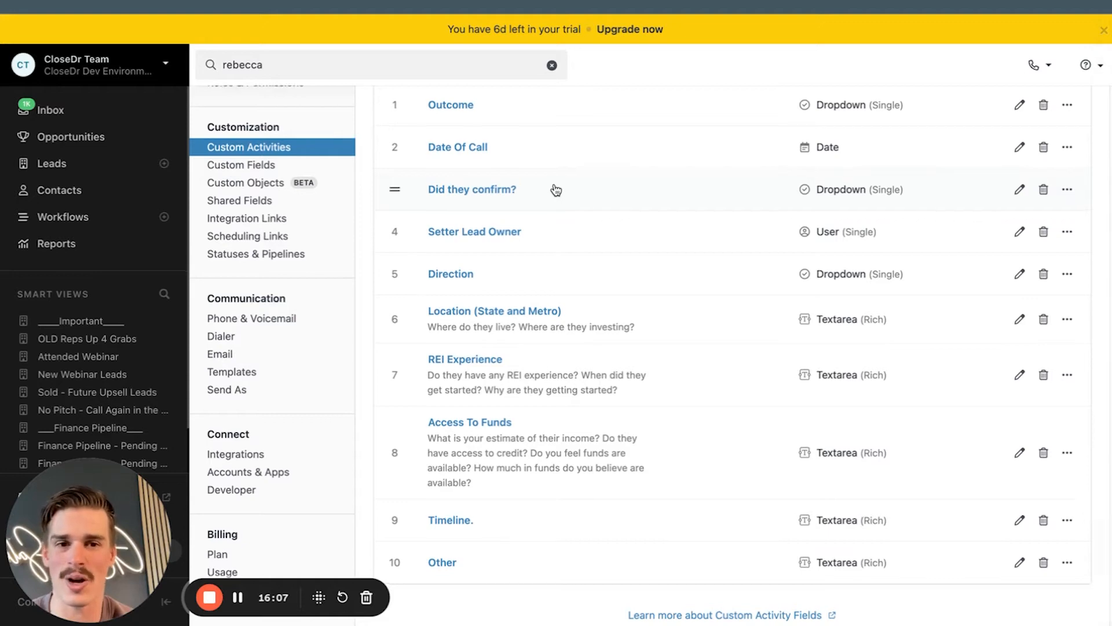
Step: View the choices of the Did they confirm? field in 04. Triage Call Completed, and close its settings
{"action": "scroll", "coordinate": [556, 190], "scroll_direction": "up", "scroll_amount": 2}
{"action": "scroll", "coordinate": [557, 189], "scroll_direction": "up", "scroll_amount": 2}
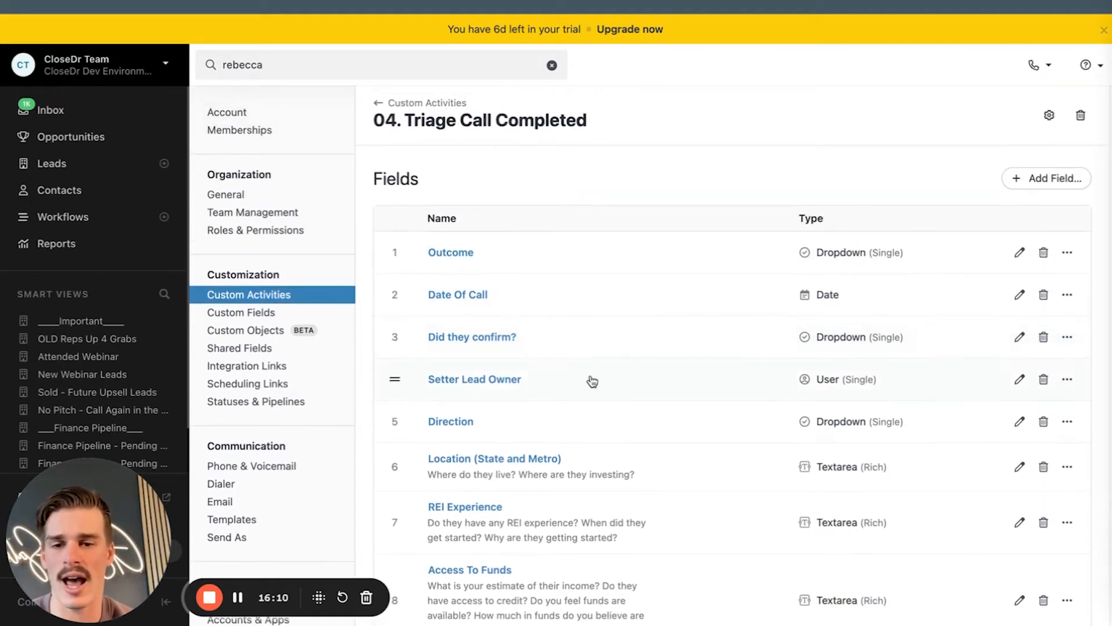
{"action": "left_click", "coordinate": [579, 340]}
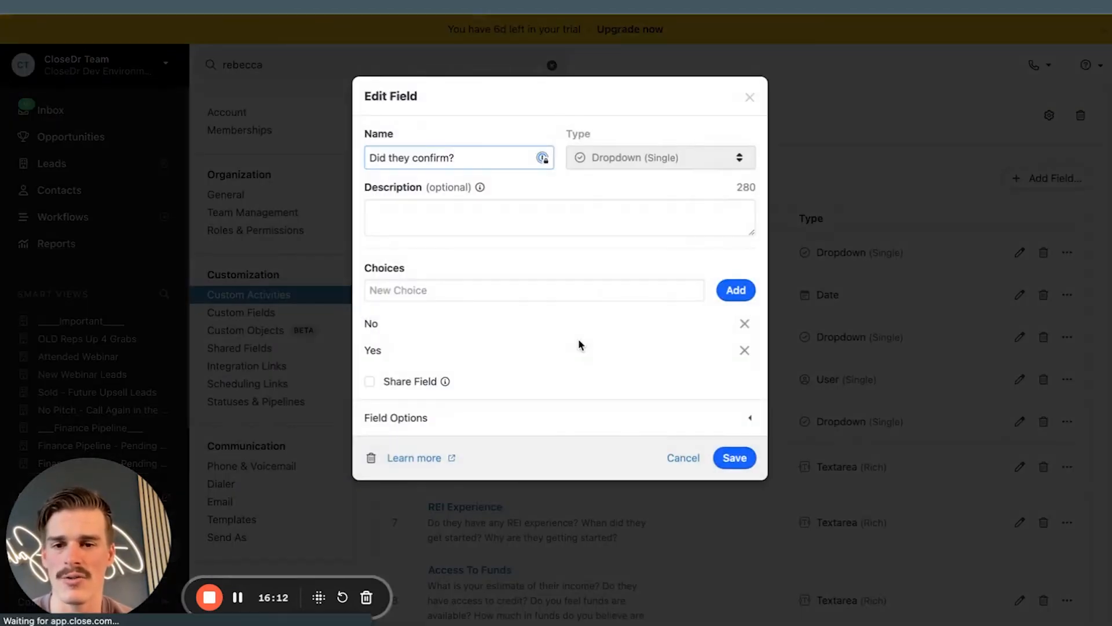
{"action": "left_click", "coordinate": [747, 97]}
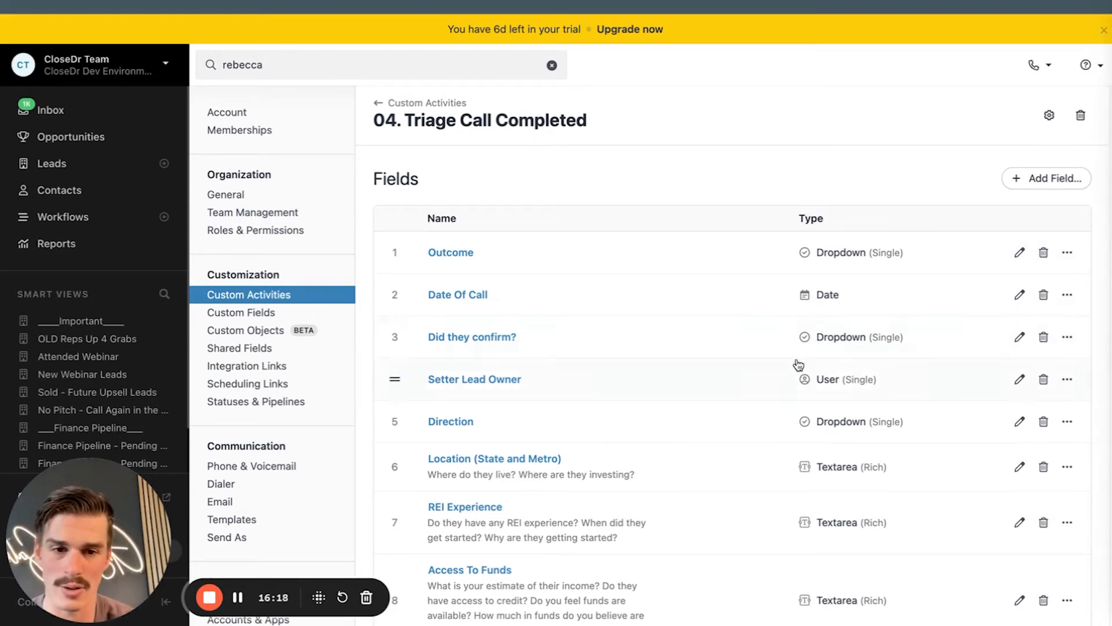
Step: Try placeholder text as the description of the Did they confirm? field, clear it, and close the settings without saving
{"action": "double_click", "coordinate": [832, 340]}
{"action": "left_click", "coordinate": [833, 342]}
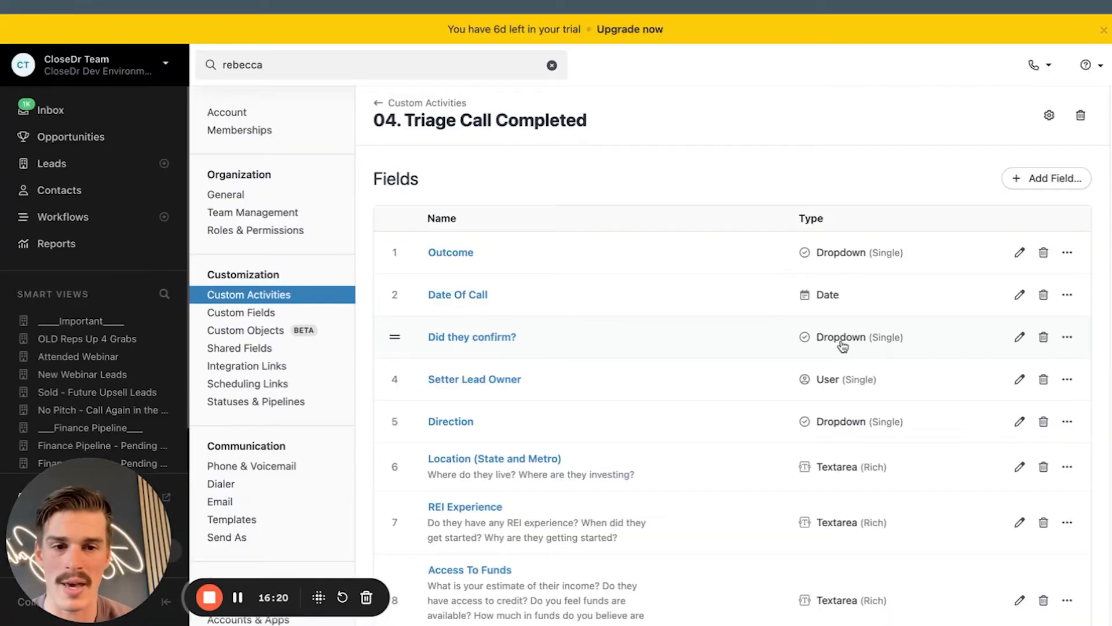
{"action": "left_click", "coordinate": [734, 342]}
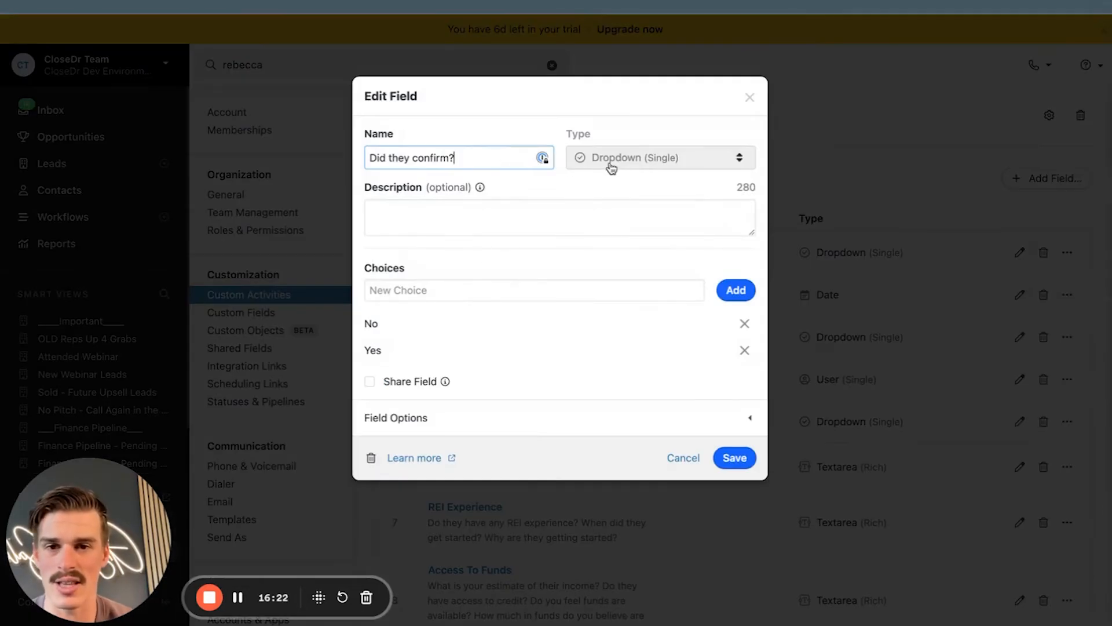
{"action": "left_click", "coordinate": [531, 232]}
{"action": "type", "text": "sdvkabjhasdfakjsdbfajbaj"}
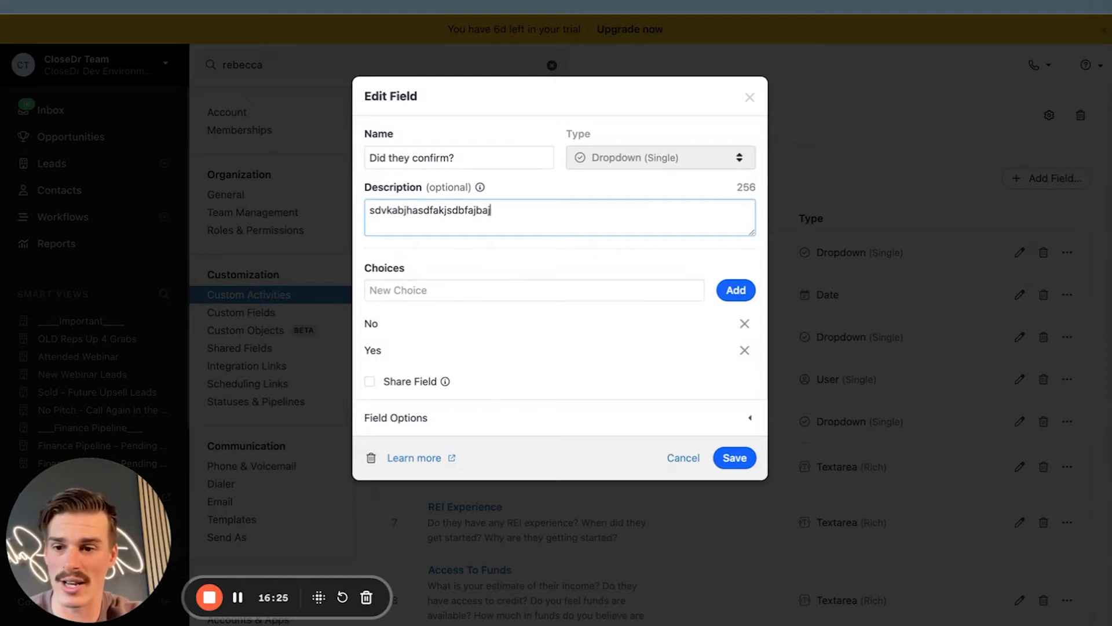
{"action": "key", "text": "ctrl+a"}
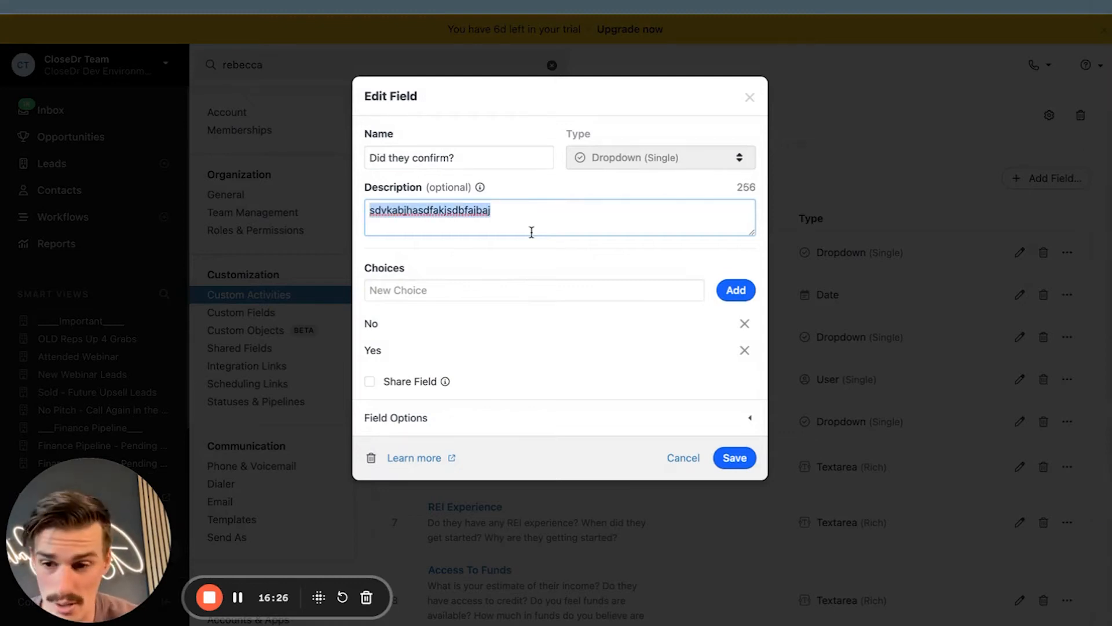
{"action": "key", "text": "BackSpace"}
{"action": "left_click", "coordinate": [748, 98]}
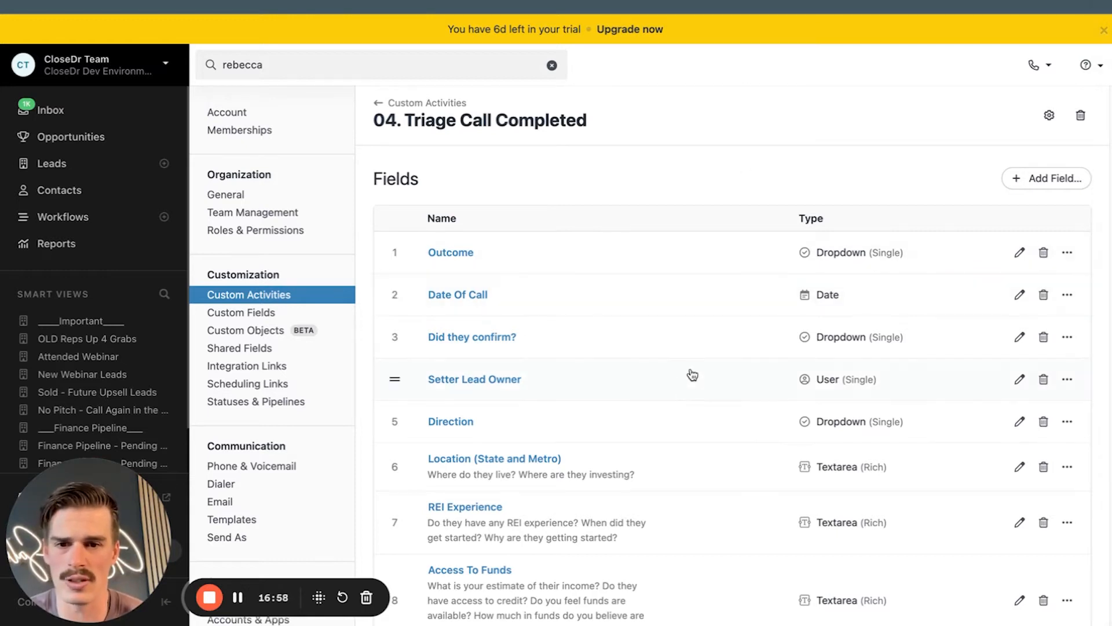
Step: Review the choices of the Direction field in 04. Triage Call Completed, and close its settings
{"action": "scroll", "coordinate": [629, 335], "scroll_direction": "down", "scroll_amount": 2}
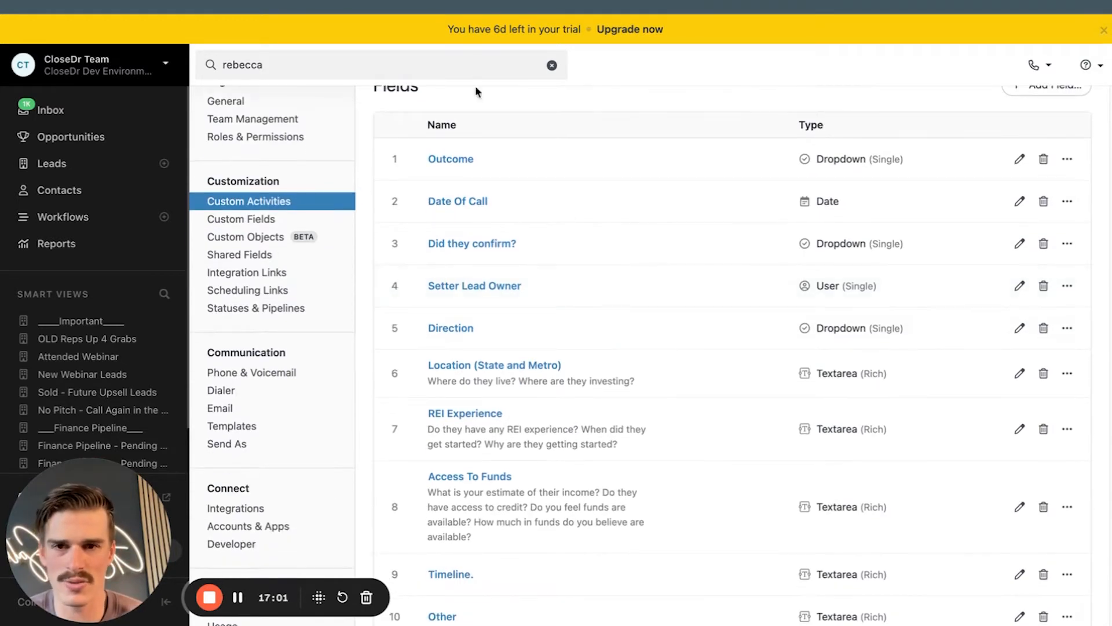
{"action": "scroll", "coordinate": [541, 281], "scroll_direction": "down", "scroll_amount": 2}
{"action": "left_click", "coordinate": [539, 261]}
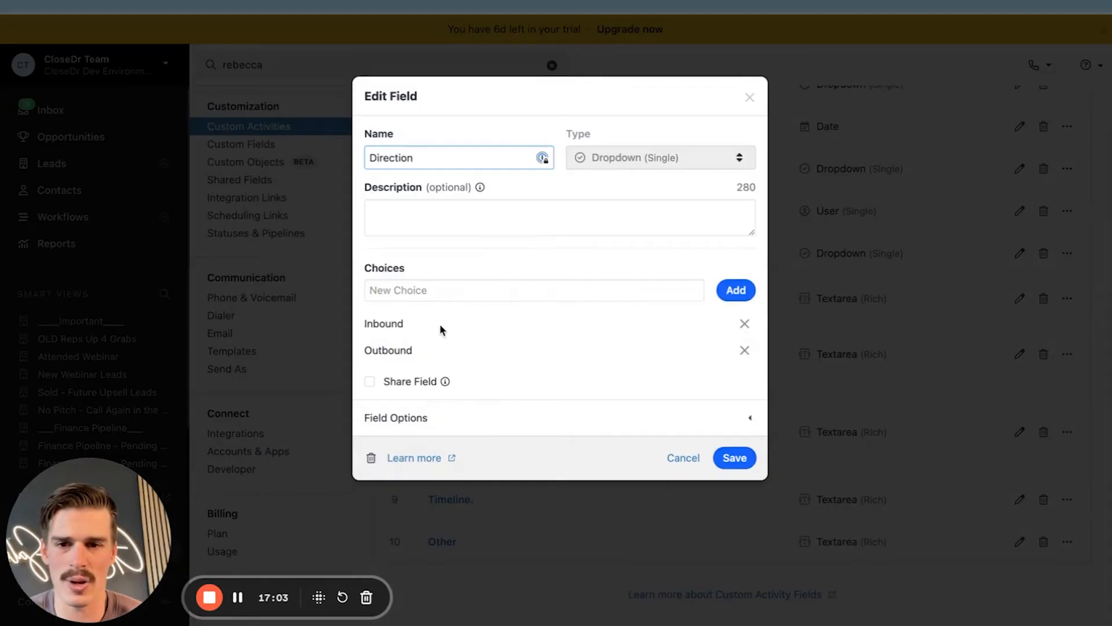
{"action": "left_click_drag", "start_coordinate": [405, 325], "coordinate": [367, 353]}
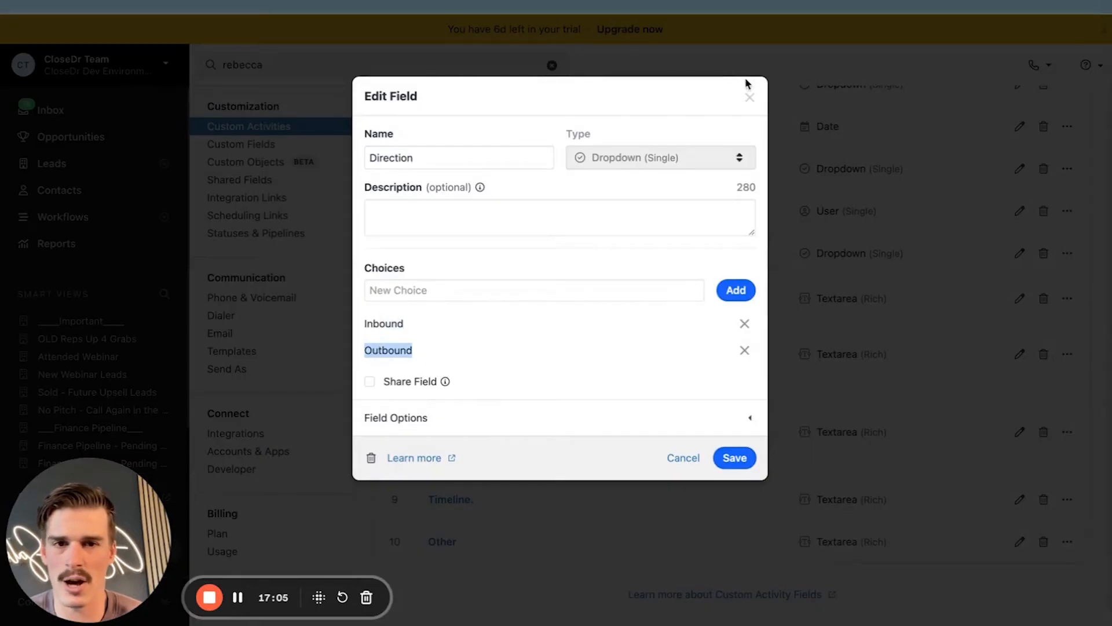
{"action": "left_click", "coordinate": [749, 97]}
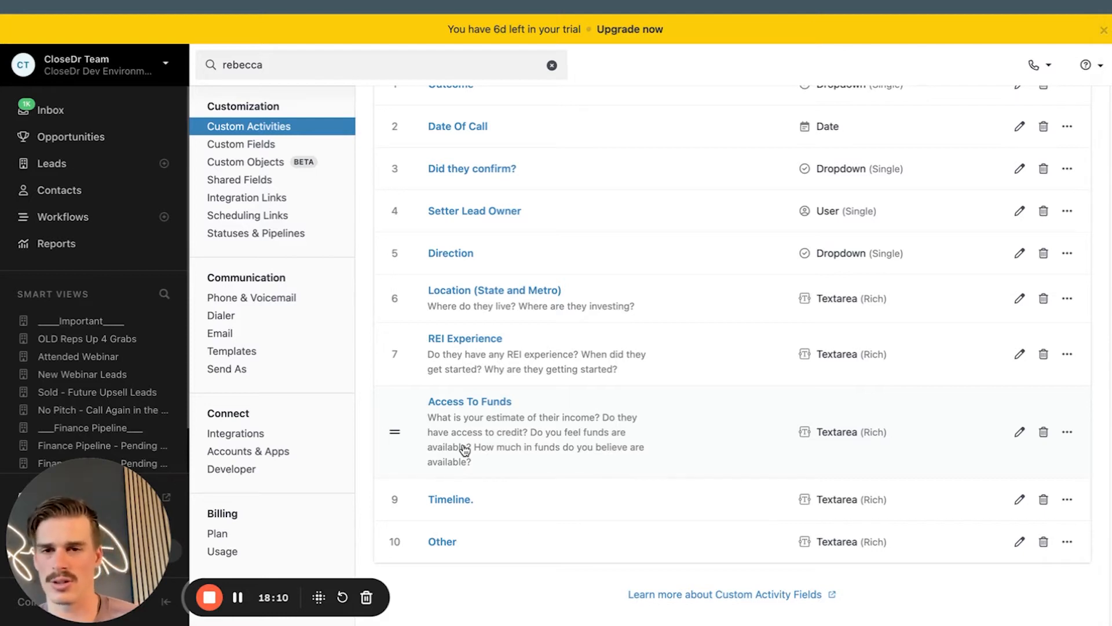
Step: Return to the custom activities list and open the 05. Triage Call Not Completed activity type
{"action": "scroll", "coordinate": [464, 449], "scroll_direction": "up", "scroll_amount": 1}
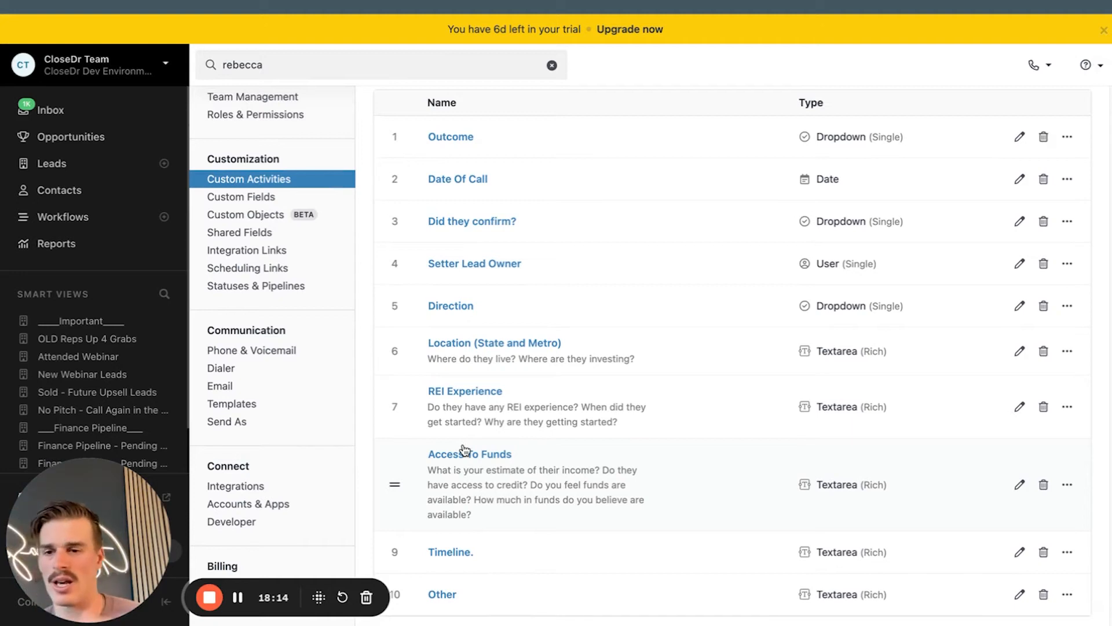
{"action": "scroll", "coordinate": [465, 450], "scroll_direction": "up", "scroll_amount": 1}
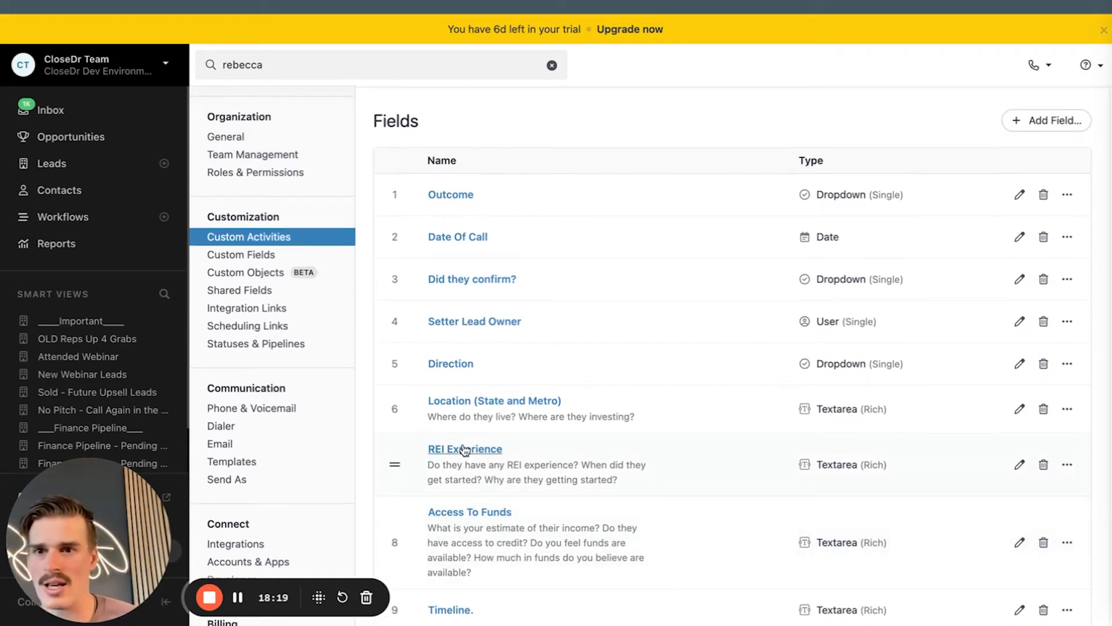
{"action": "scroll", "coordinate": [465, 449], "scroll_direction": "up", "scroll_amount": 1}
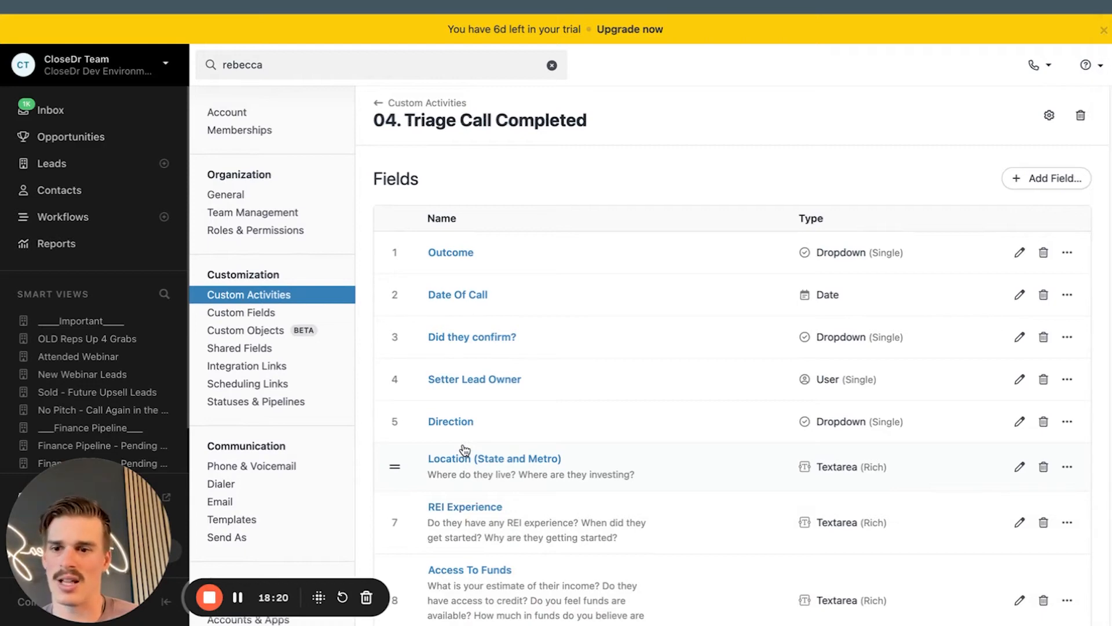
{"action": "left_click", "coordinate": [461, 105]}
{"action": "scroll", "coordinate": [560, 346], "scroll_direction": "down", "scroll_amount": 2}
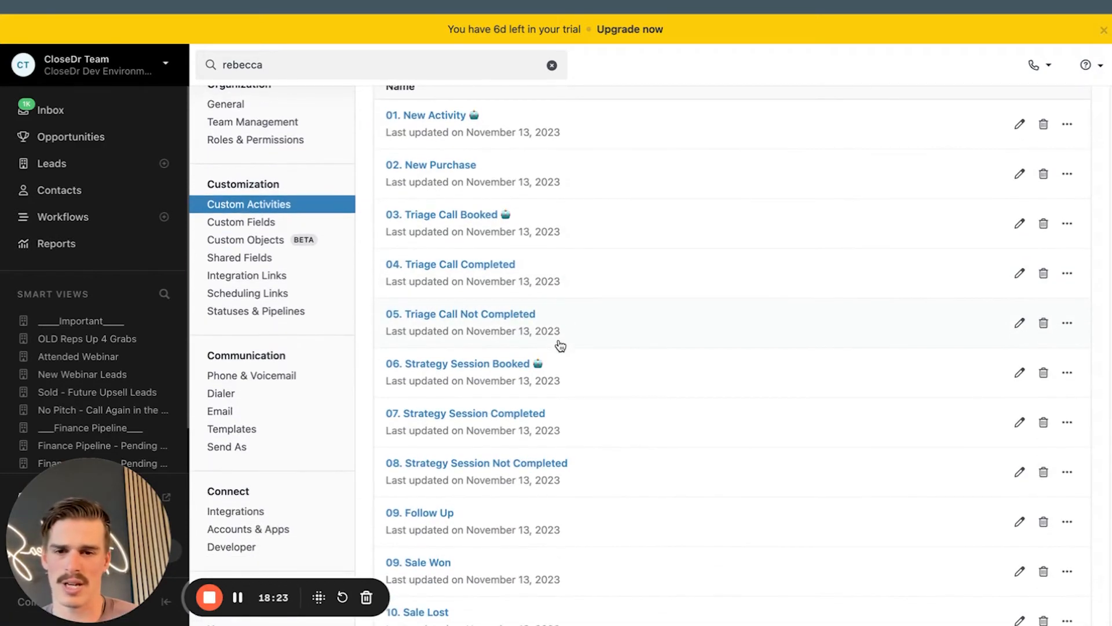
{"action": "left_click", "coordinate": [558, 345]}
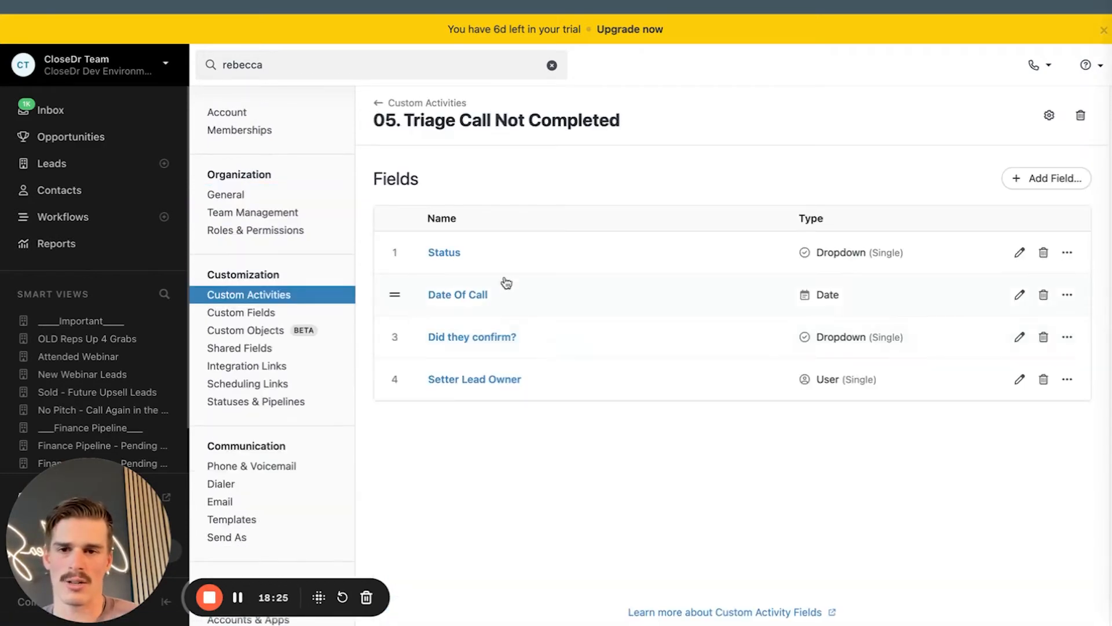
Step: Rename the Status field of 05. Triage Call Not Completed as Outcome and save the change
{"action": "left_click", "coordinate": [481, 258]}
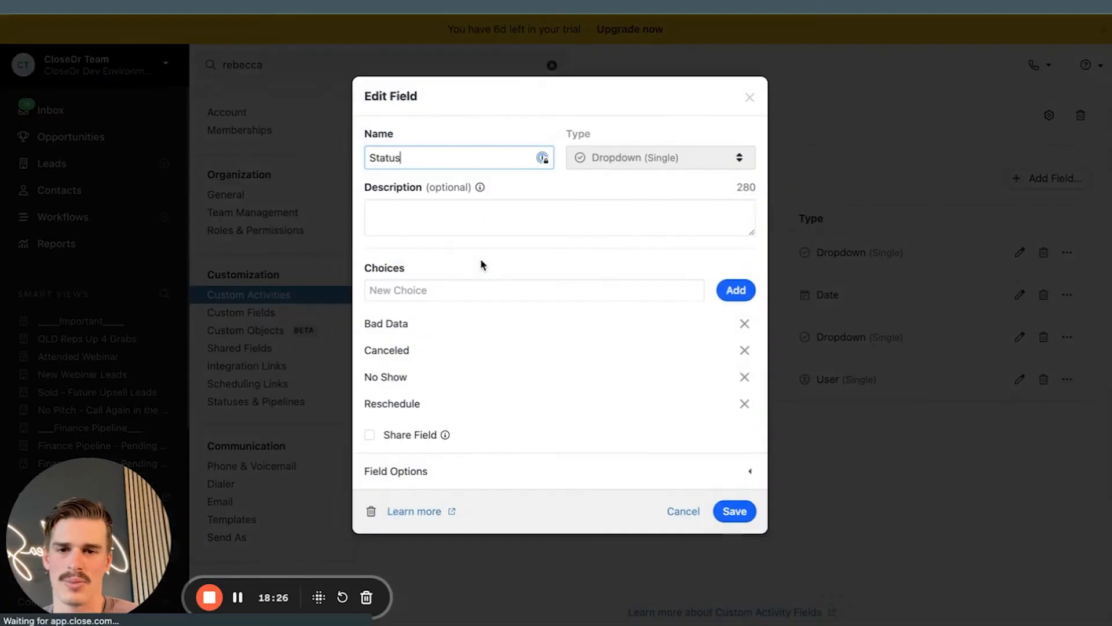
{"action": "double_click", "coordinate": [464, 159]}
{"action": "type", "text": "Out"}
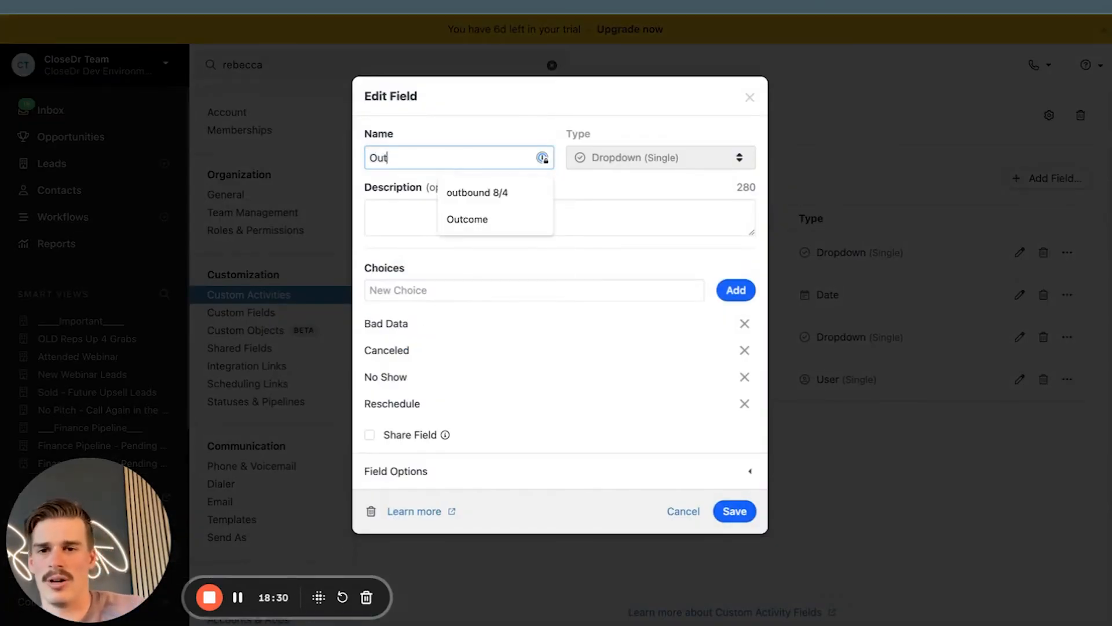
{"action": "type", "text": "come"}
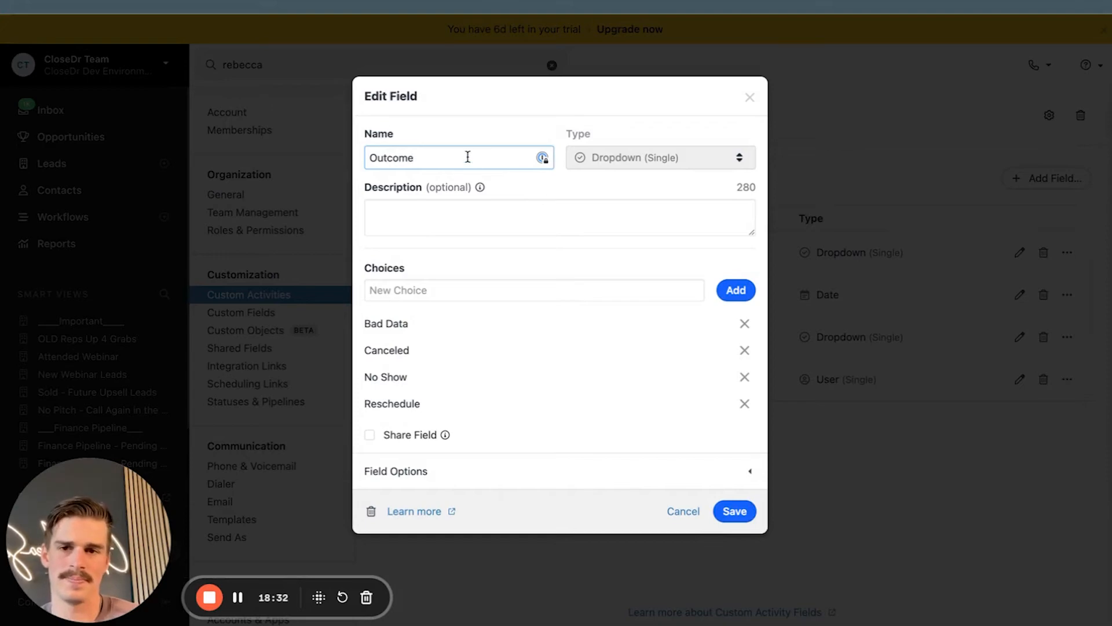
{"action": "left_click", "coordinate": [735, 511]}
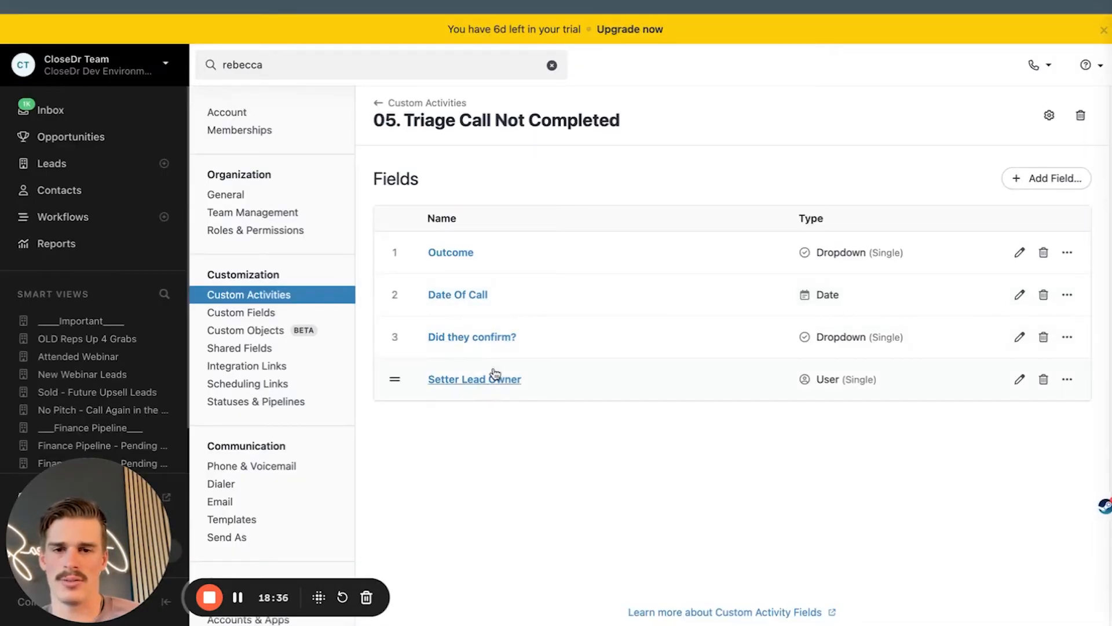
Step: Open the settings of the renamed Outcome field, look over its dropdown choices, and close the settings
{"action": "left_click", "coordinate": [527, 269]}
{"action": "left_click_drag", "start_coordinate": [413, 328], "coordinate": [383, 326]}
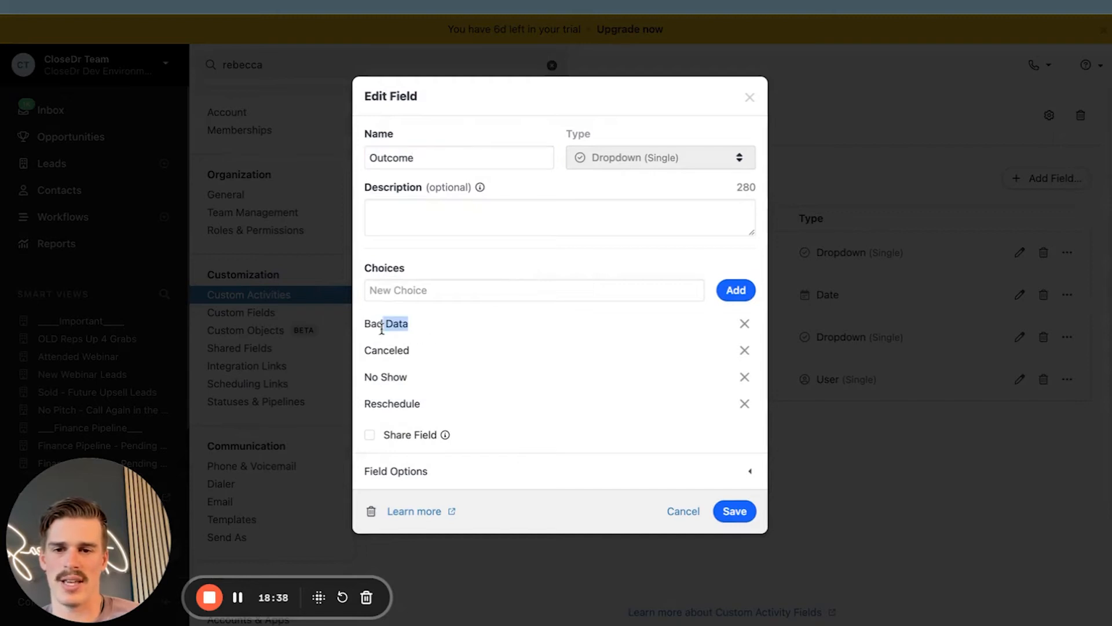
{"action": "left_click", "coordinate": [416, 359]}
{"action": "left_click_drag", "start_coordinate": [412, 383], "coordinate": [393, 384]}
{"action": "left_click", "coordinate": [413, 399]}
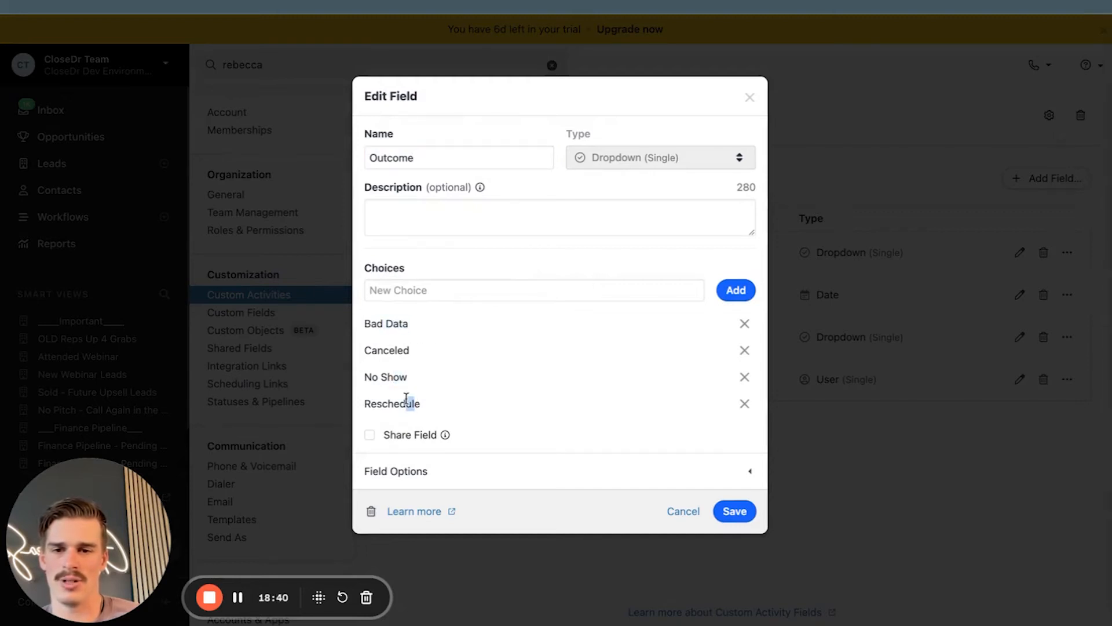
{"action": "left_click", "coordinate": [754, 102]}
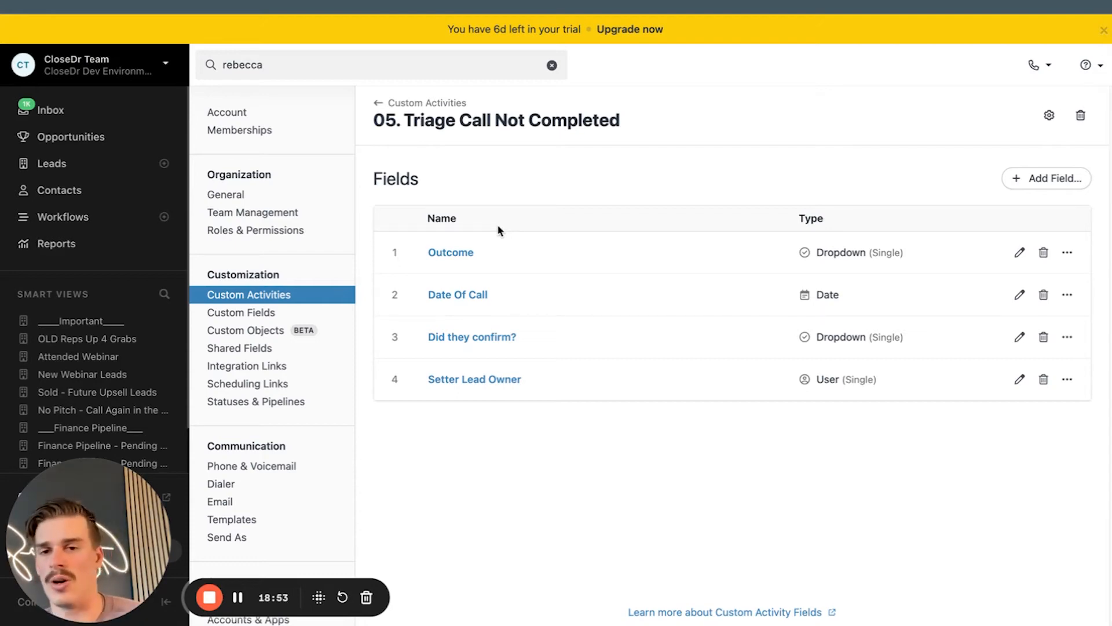
Step: Go through the Outcome choices from Bad Data to Reschedule once more, close the settings, and return to the custom activities list
{"action": "left_click", "coordinate": [495, 251]}
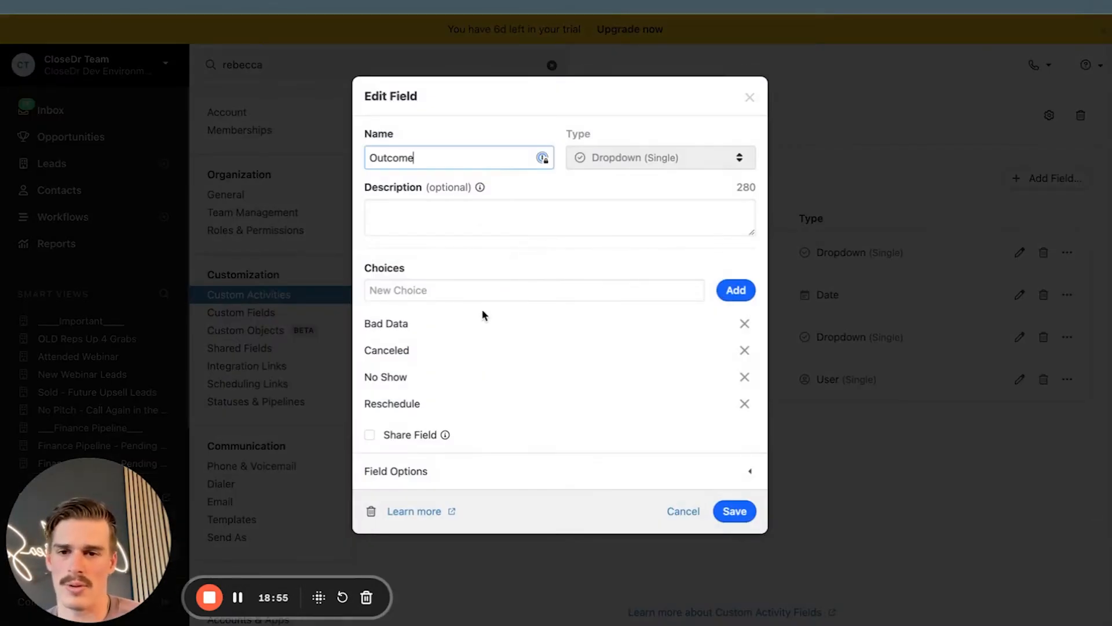
{"action": "left_click_drag", "start_coordinate": [419, 327], "coordinate": [366, 321]}
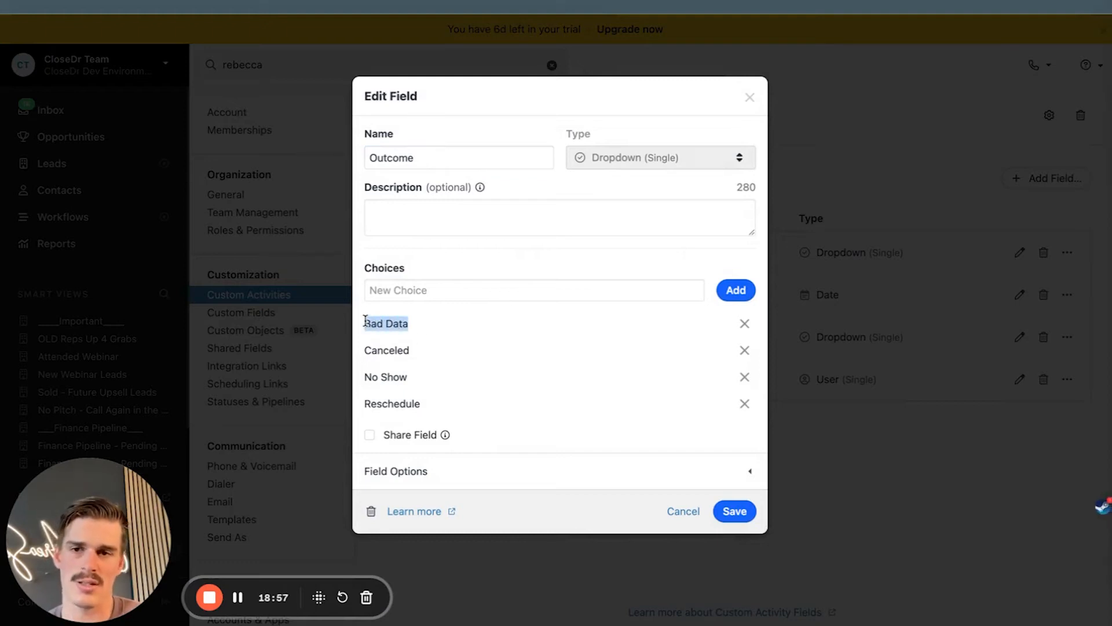
{"action": "left_click_drag", "start_coordinate": [429, 357], "coordinate": [365, 350]}
{"action": "left_click_drag", "start_coordinate": [418, 384], "coordinate": [365, 375]}
{"action": "left_click_drag", "start_coordinate": [429, 403], "coordinate": [366, 403]}
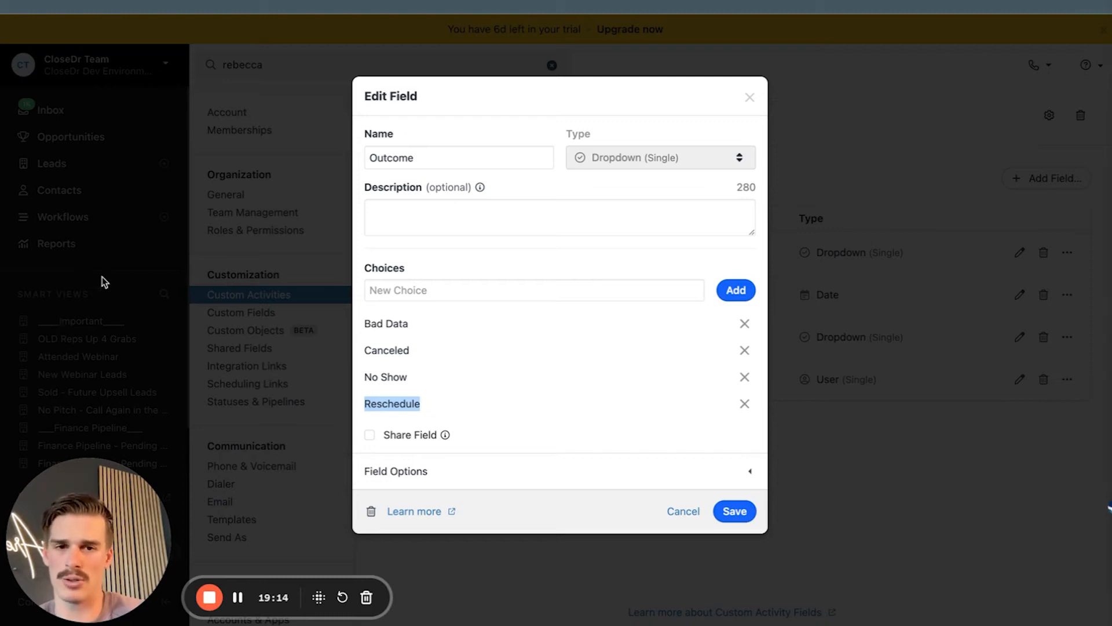
{"action": "left_click", "coordinate": [753, 100]}
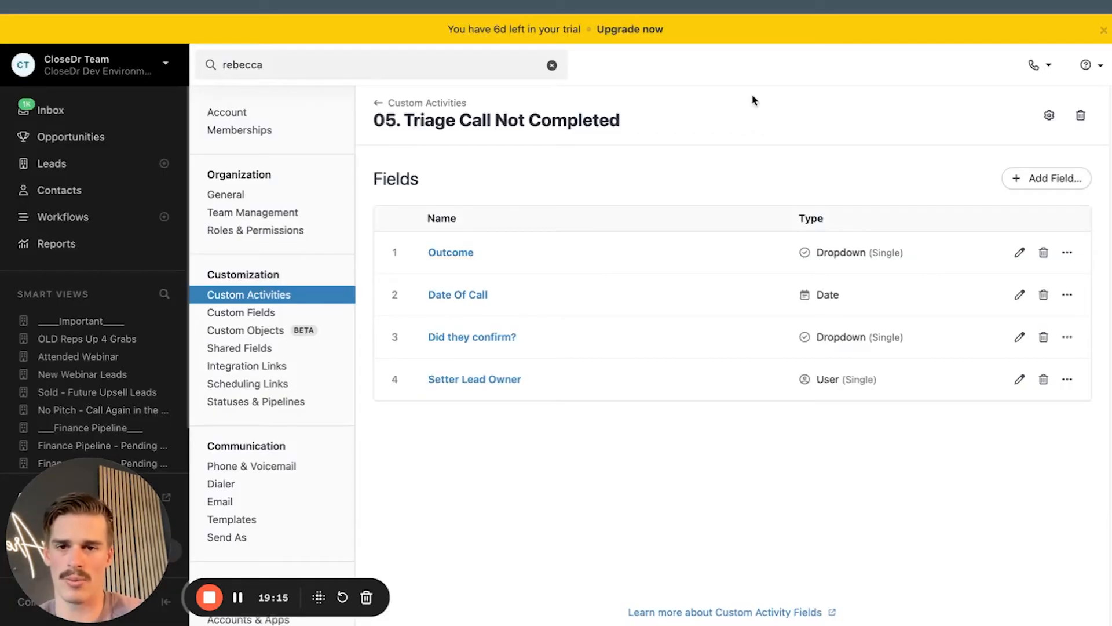
{"action": "left_click", "coordinate": [450, 104]}
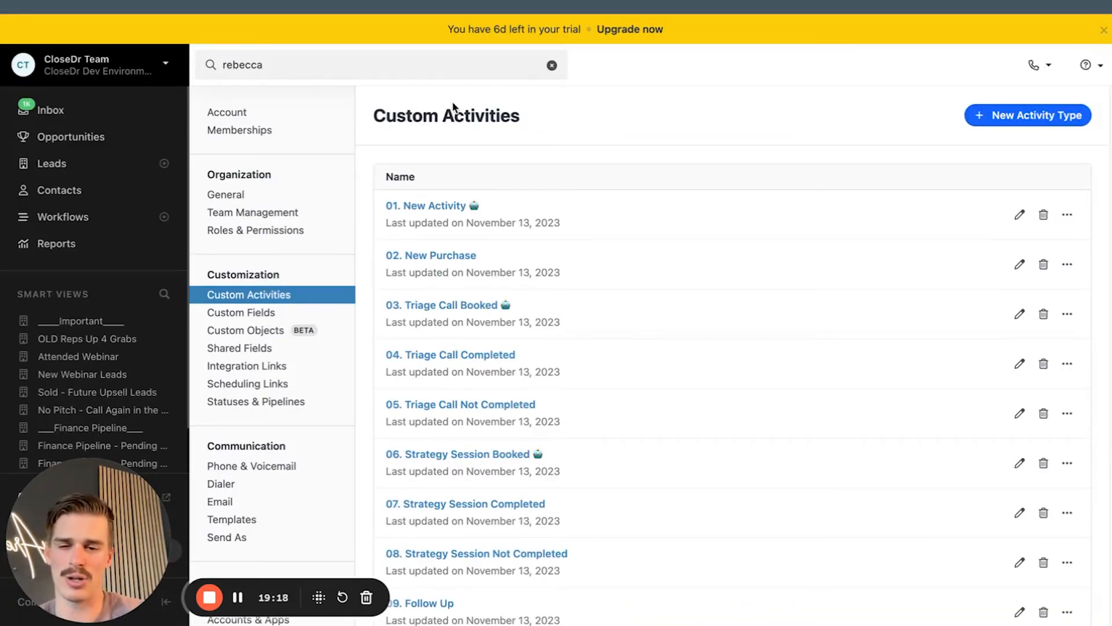
Step: Look down the custom activities list and open the 07. Strategy Session Completed activity type
{"action": "scroll", "coordinate": [467, 142], "scroll_direction": "down", "scroll_amount": 2}
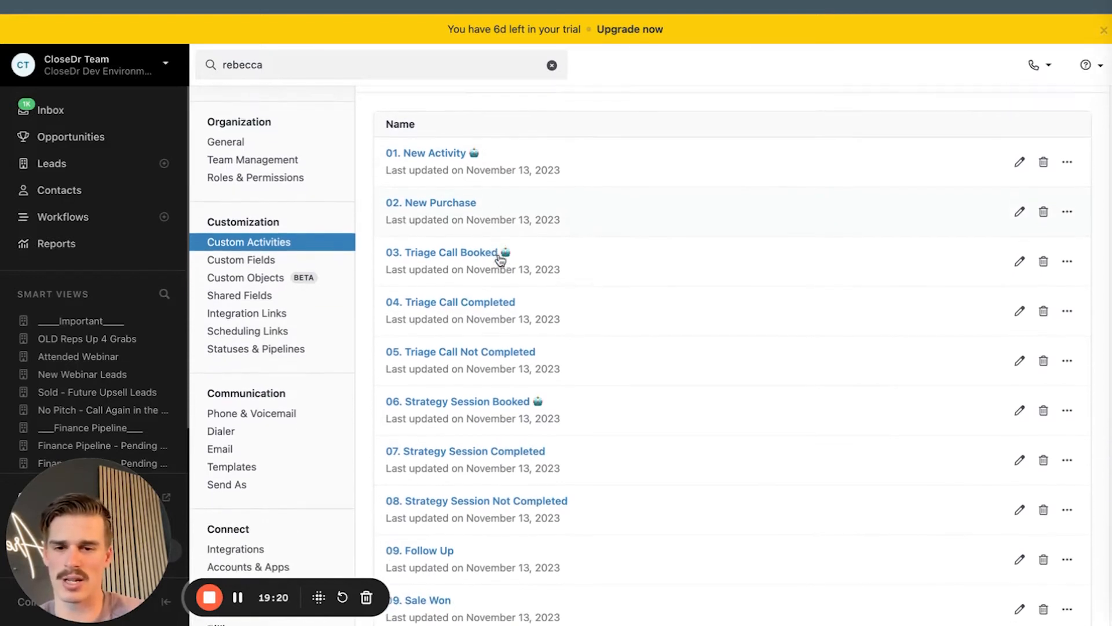
{"action": "scroll", "coordinate": [468, 422], "scroll_direction": "down", "scroll_amount": 1}
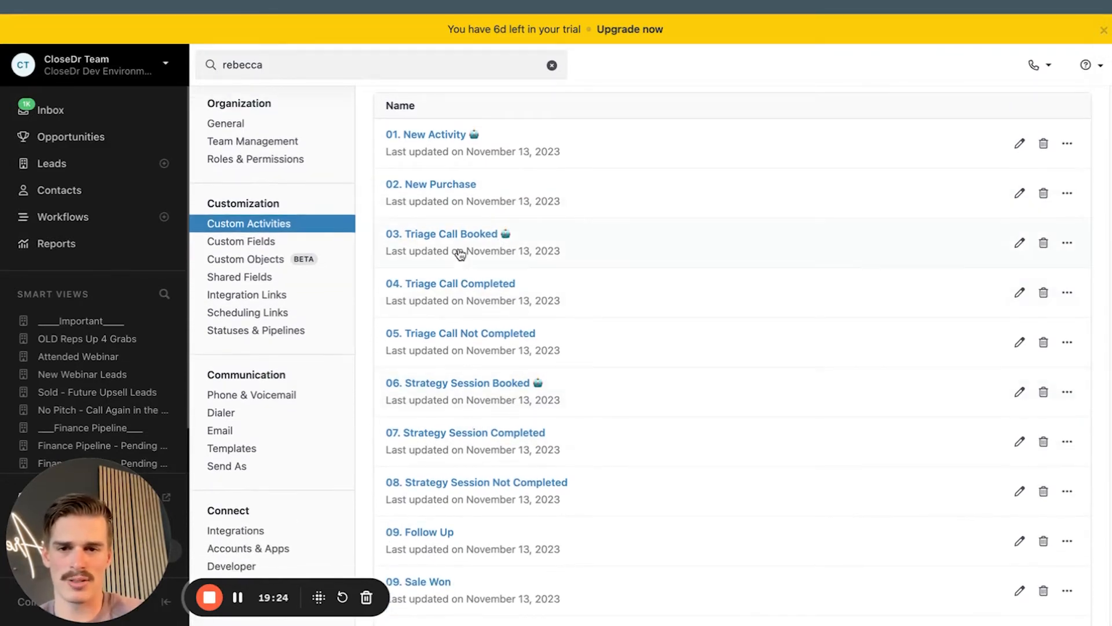
{"action": "scroll", "coordinate": [481, 408], "scroll_direction": "down", "scroll_amount": 2}
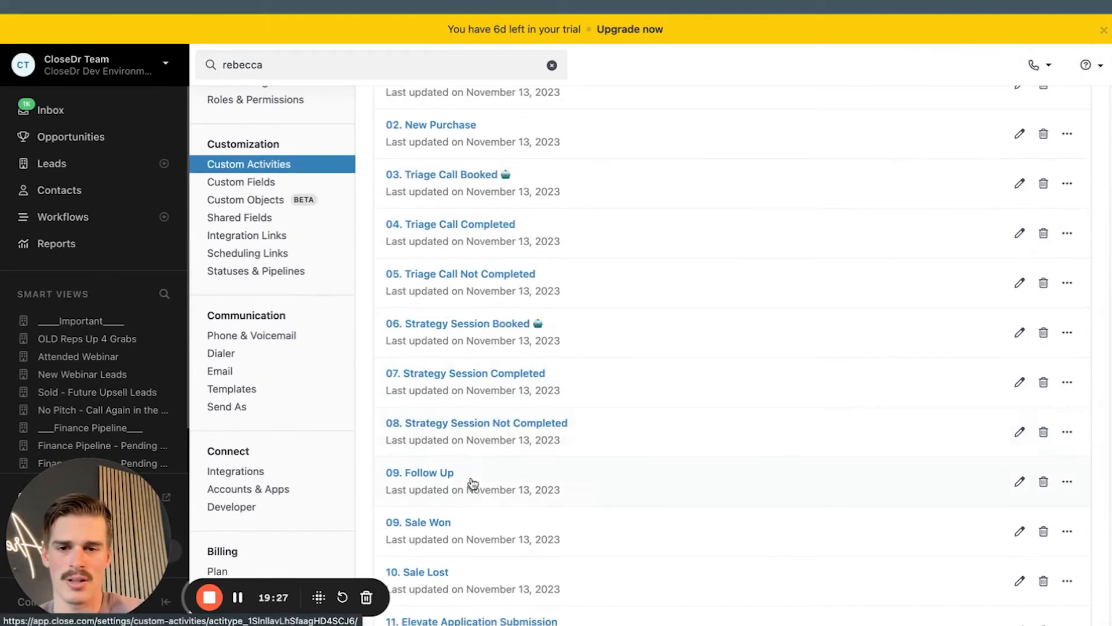
{"action": "left_click", "coordinate": [475, 393]}
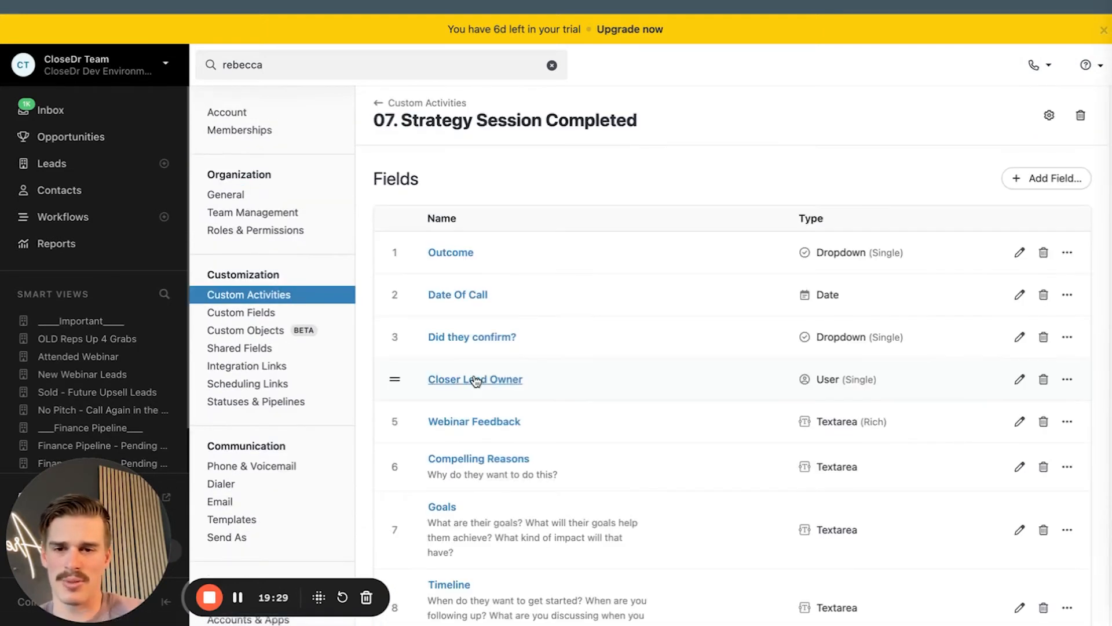
Step: Look through the fields of 07. Strategy Session Completed, from Outcome down to Expected Follow Up, including the objection, package and finance fields
{"action": "scroll", "coordinate": [476, 376], "scroll_direction": "down", "scroll_amount": 1}
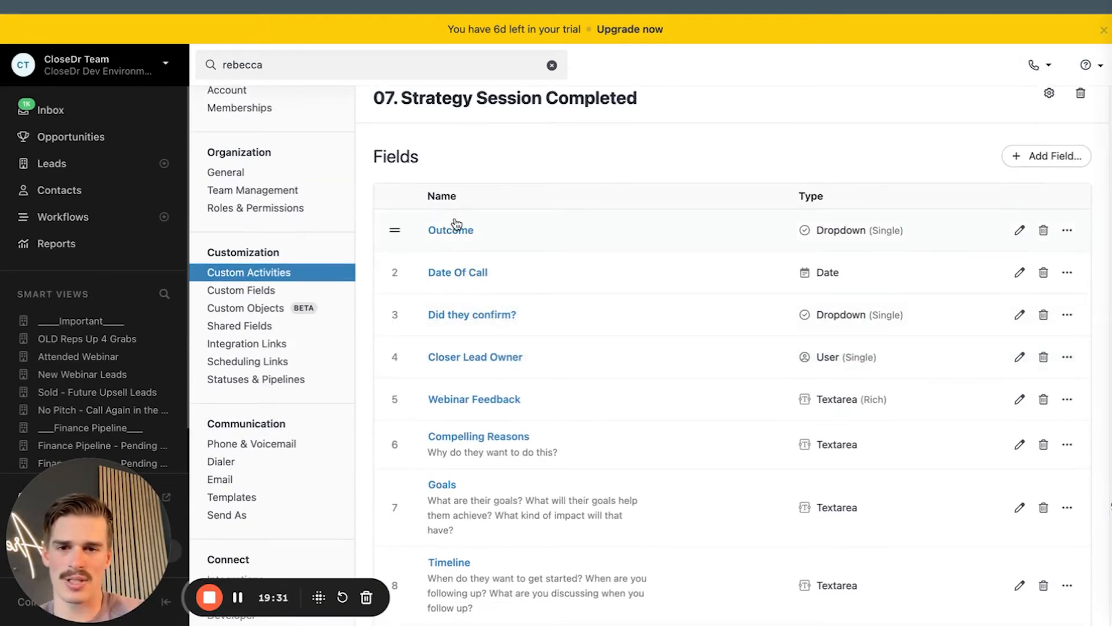
{"action": "scroll", "coordinate": [464, 362], "scroll_direction": "down", "scroll_amount": 5}
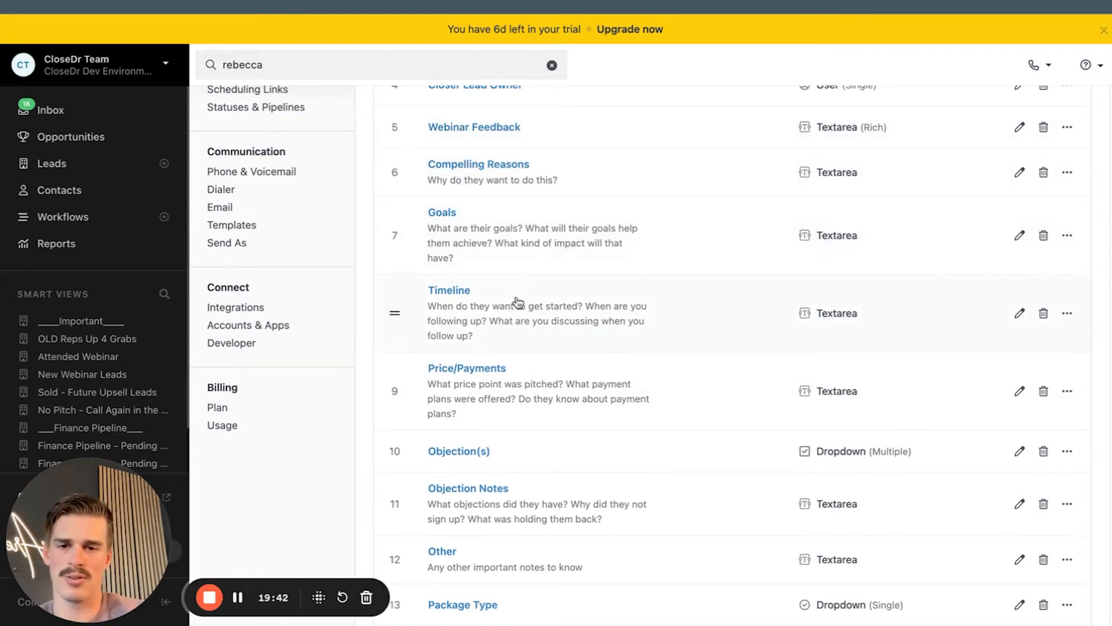
{"action": "scroll", "coordinate": [540, 399], "scroll_direction": "down", "scroll_amount": 3}
{"action": "scroll", "coordinate": [541, 405], "scroll_direction": "down", "scroll_amount": 4}
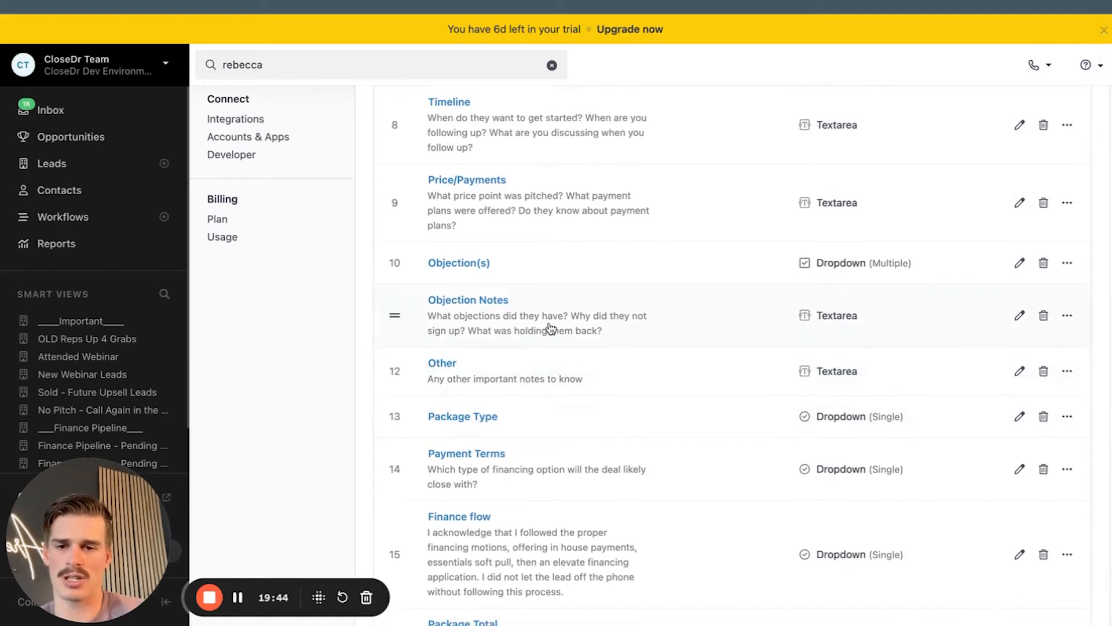
{"action": "scroll", "coordinate": [553, 266], "scroll_direction": "up", "scroll_amount": 1}
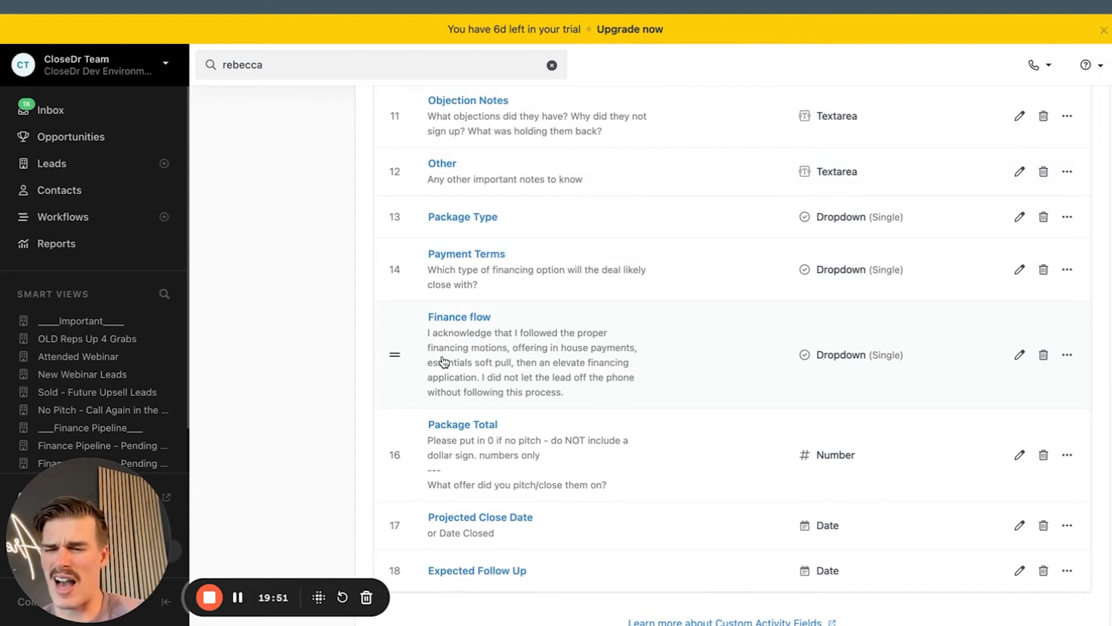
{"action": "scroll", "coordinate": [443, 361], "scroll_direction": "up", "scroll_amount": 2}
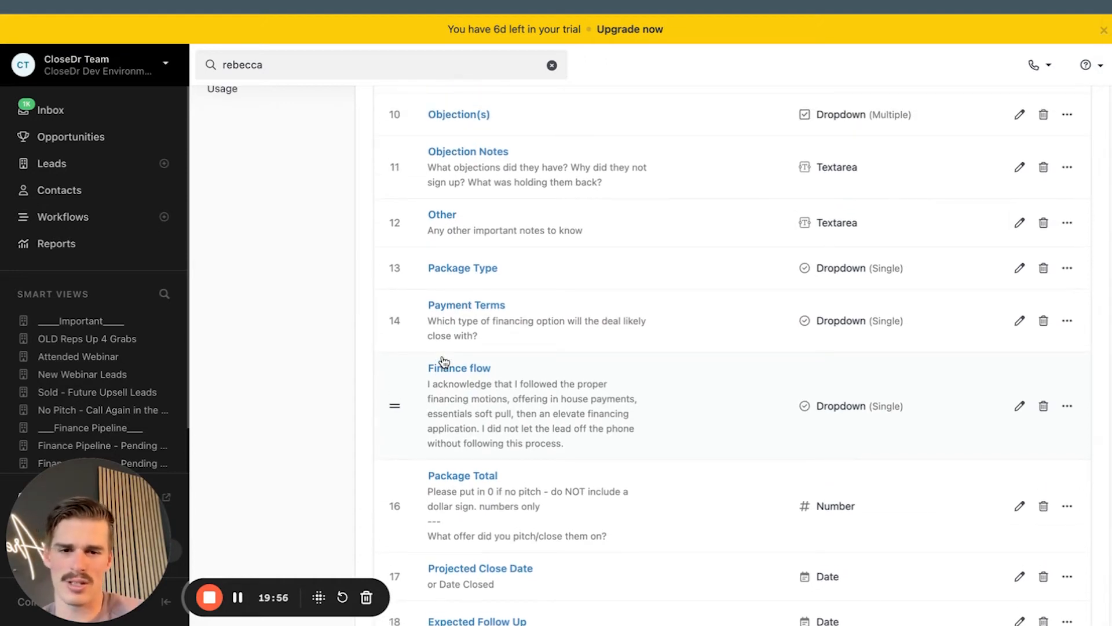
{"action": "scroll", "coordinate": [444, 361], "scroll_direction": "up", "scroll_amount": 1}
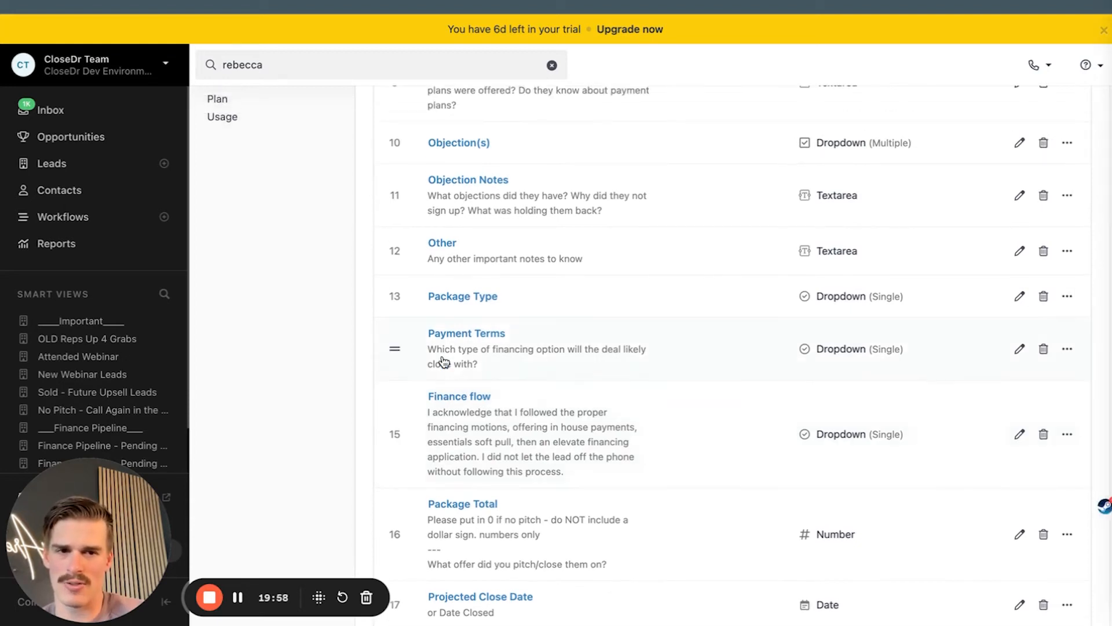
{"action": "scroll", "coordinate": [856, 377], "scroll_direction": "up", "scroll_amount": 2}
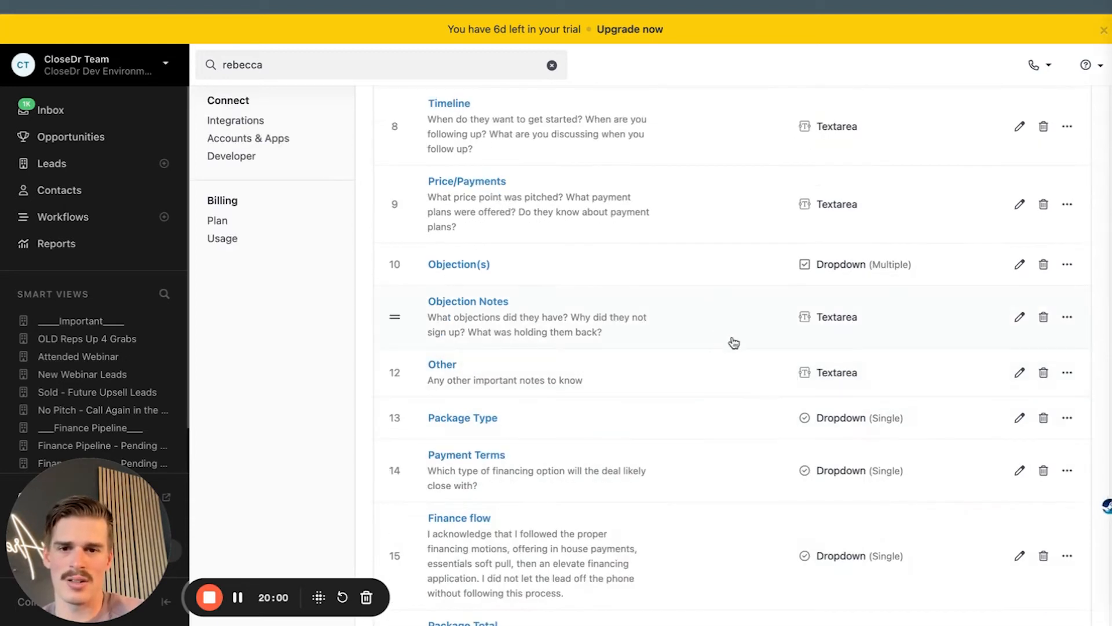
Step: Make the Outcome field of 07. Strategy Session Completed required, save it, then reopen its settings briefly and close them
{"action": "scroll", "coordinate": [743, 293], "scroll_direction": "up", "scroll_amount": 7}
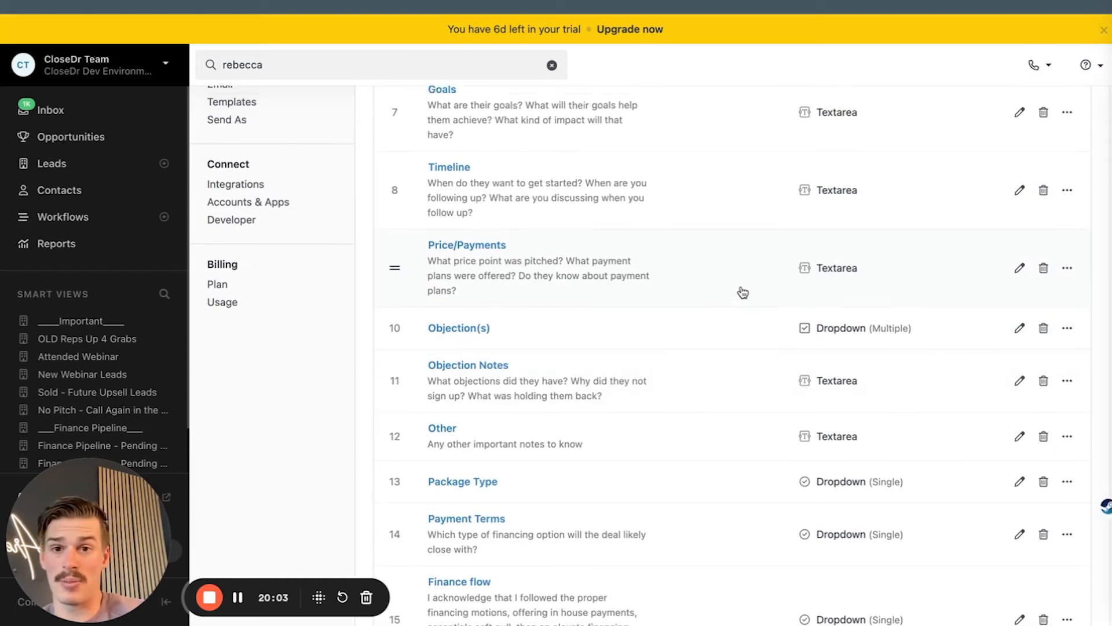
{"action": "left_click", "coordinate": [700, 190]}
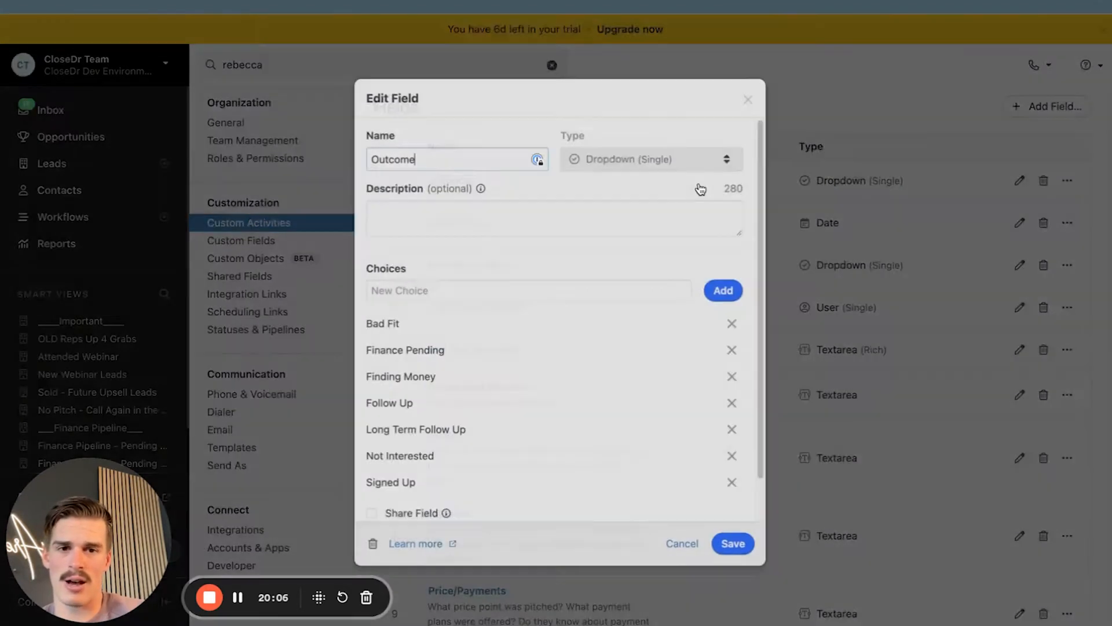
{"action": "scroll", "coordinate": [545, 446], "scroll_direction": "down", "scroll_amount": 1}
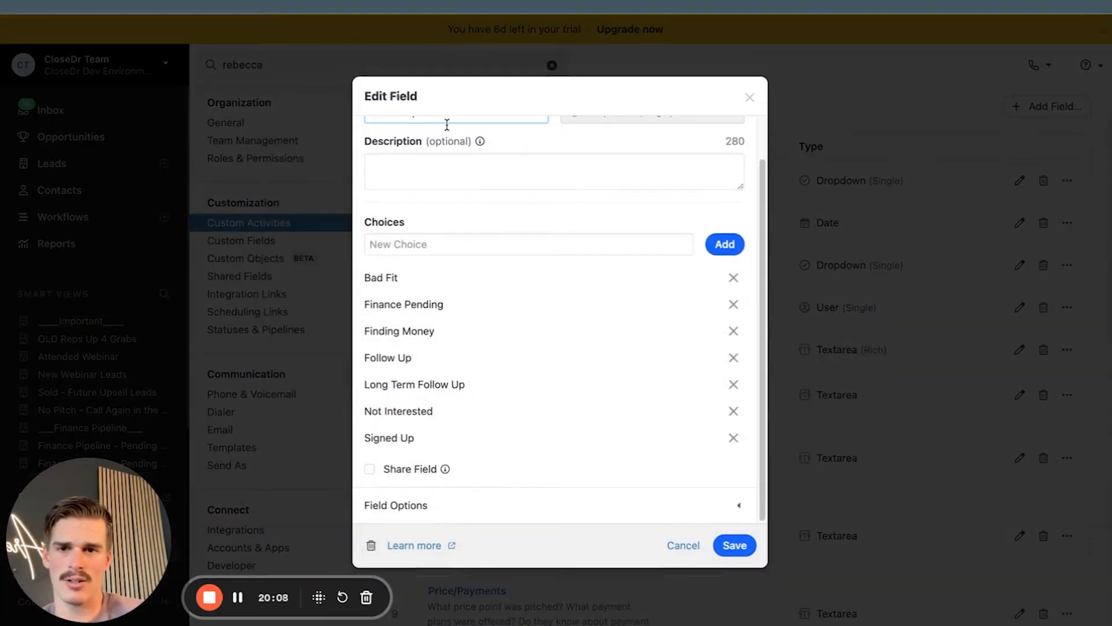
{"action": "left_click", "coordinate": [431, 510]}
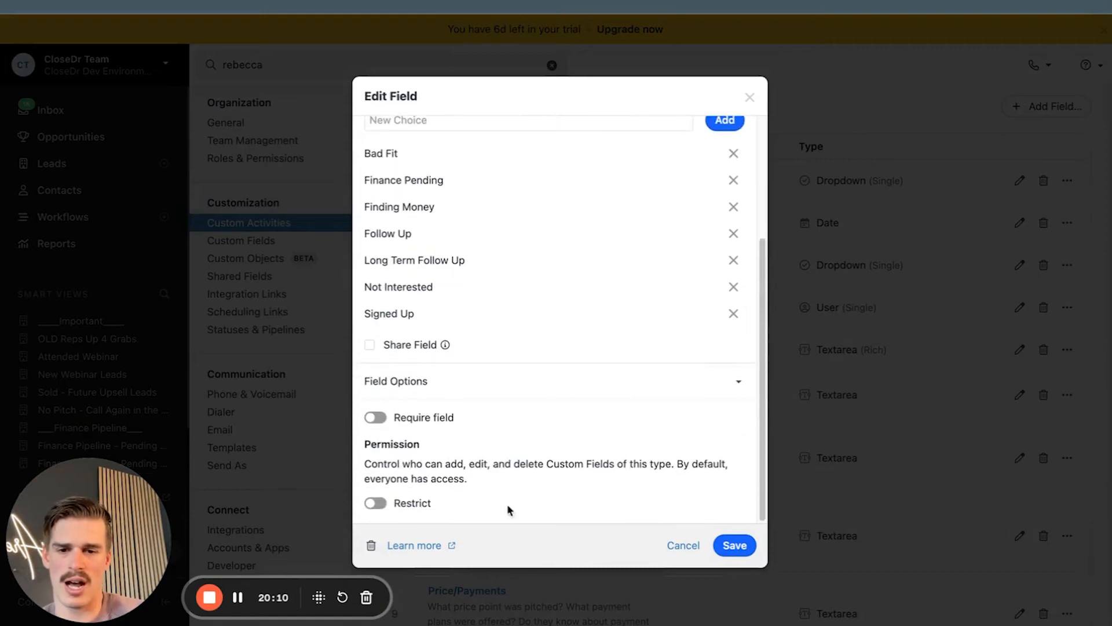
{"action": "left_click", "coordinate": [733, 545]}
{"action": "left_click", "coordinate": [478, 182]}
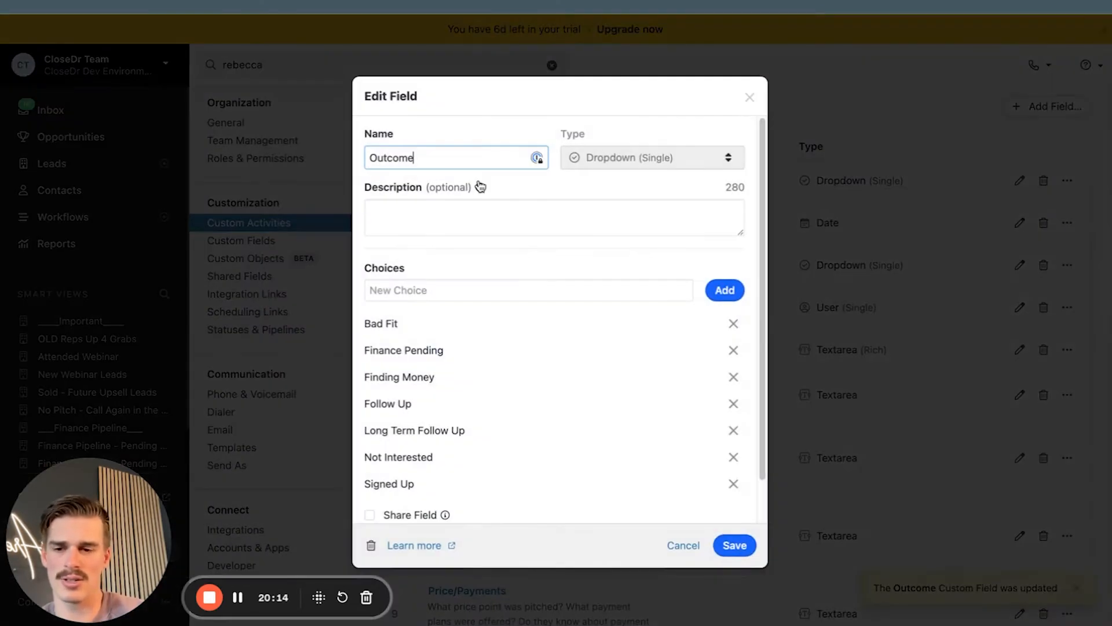
{"action": "left_click", "coordinate": [747, 98]}
Step: Go over the call note, objection, package and follow-up date fields of 07. Strategy Session Completed once more
{"action": "scroll", "coordinate": [603, 276], "scroll_direction": "down", "scroll_amount": 10}
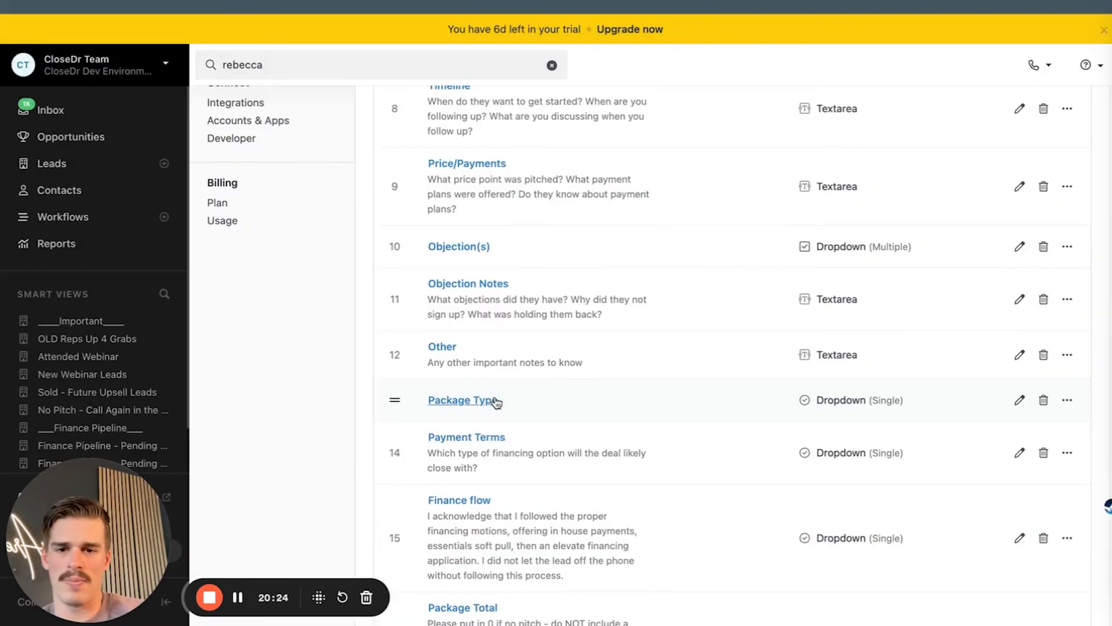
{"action": "scroll", "coordinate": [518, 406], "scroll_direction": "up", "scroll_amount": 3}
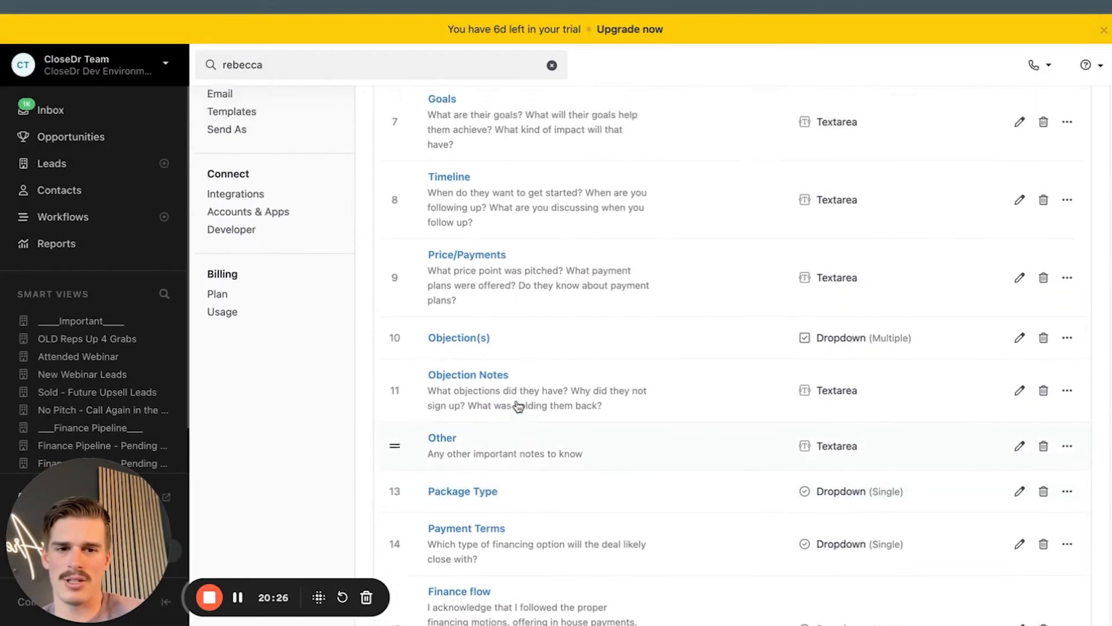
{"action": "scroll", "coordinate": [523, 387], "scroll_direction": "up", "scroll_amount": 2}
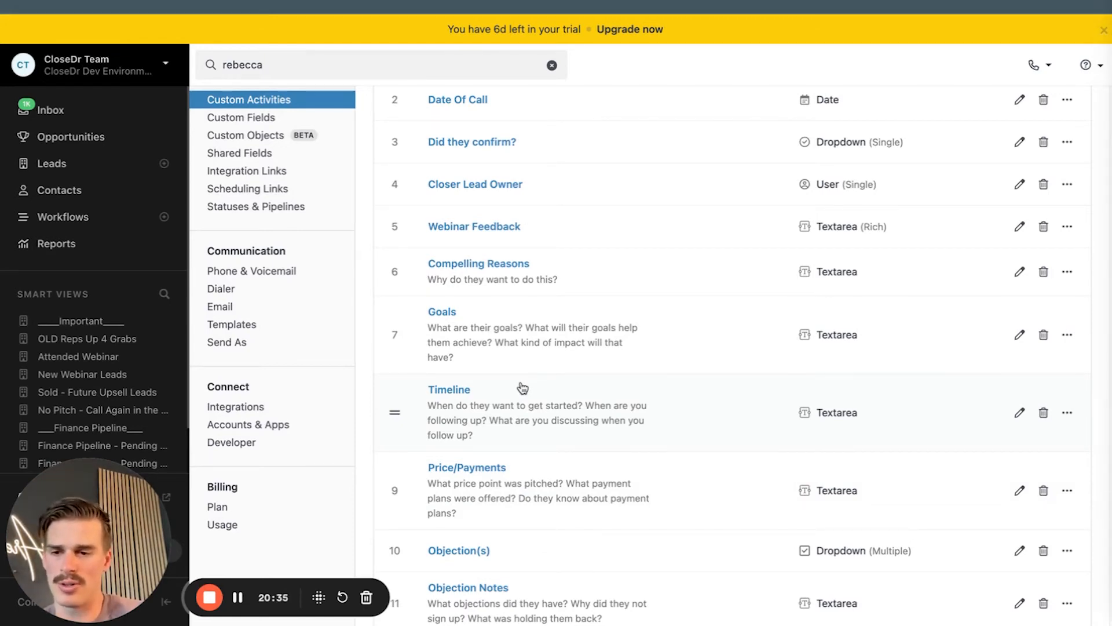
{"action": "scroll", "coordinate": [523, 387], "scroll_direction": "down", "scroll_amount": 8}
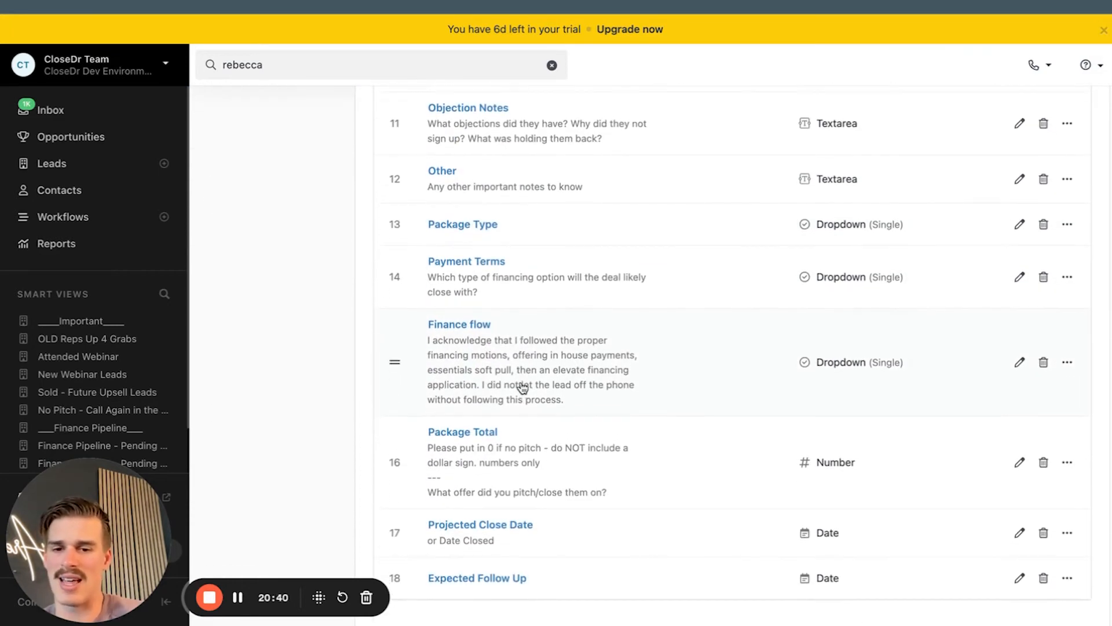
{"action": "scroll", "coordinate": [523, 387], "scroll_direction": "down", "scroll_amount": 2}
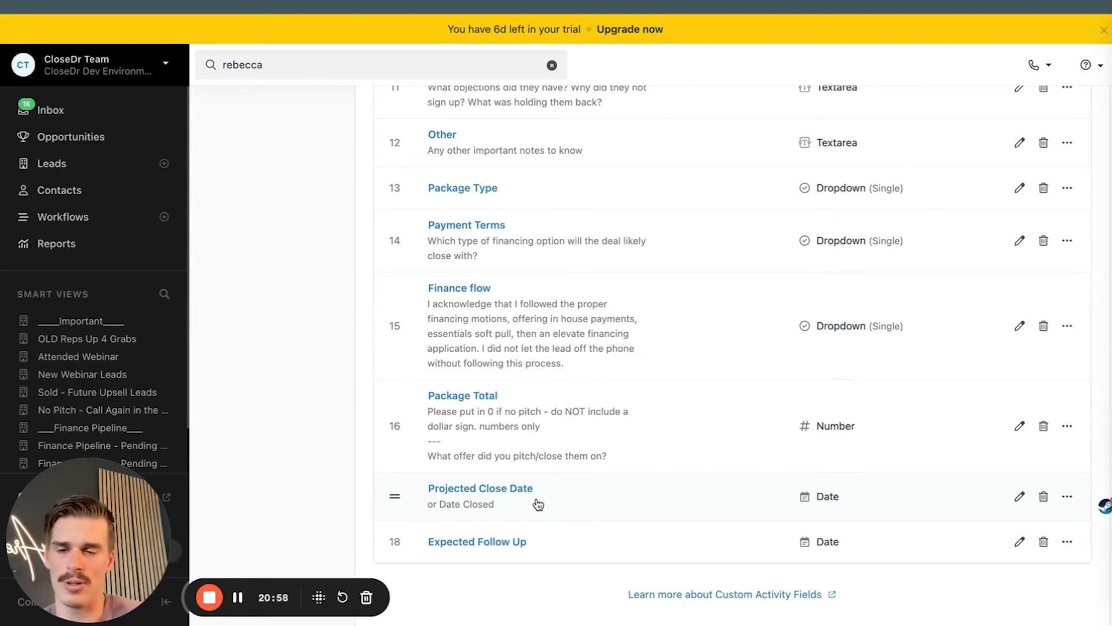
{"action": "scroll", "coordinate": [535, 502], "scroll_direction": "up", "scroll_amount": 10}
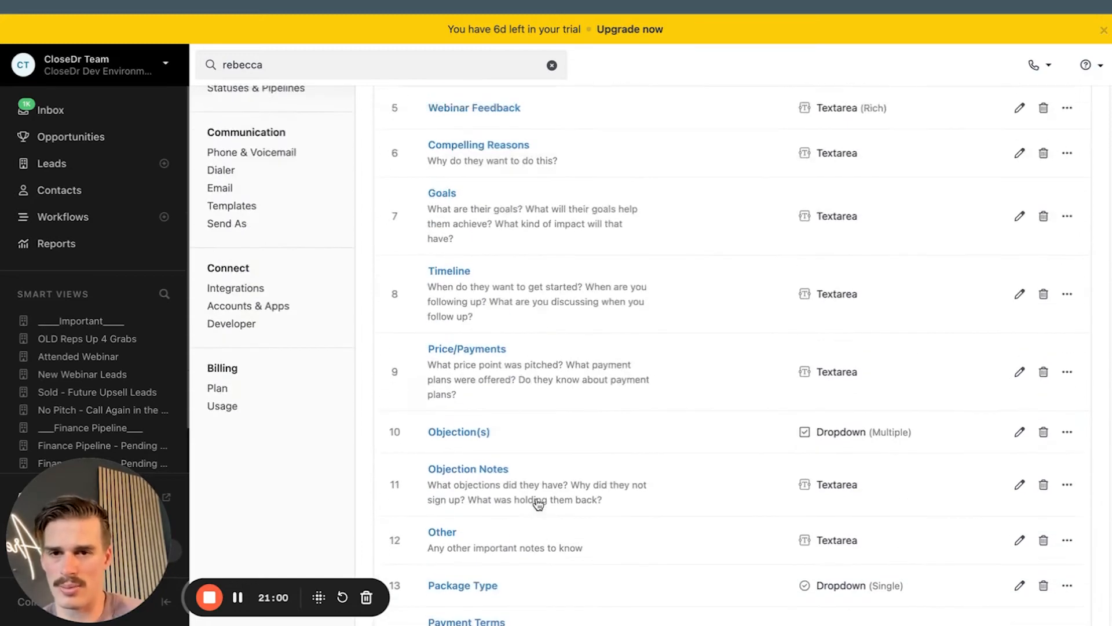
Step: Switch to the 08. Strategy Session Not Completed activity type and check its Status field settings, closing them without changes
{"action": "scroll", "coordinate": [405, 330], "scroll_direction": "up", "scroll_amount": 3}
{"action": "left_click", "coordinate": [420, 102]}
{"action": "left_click", "coordinate": [614, 417]}
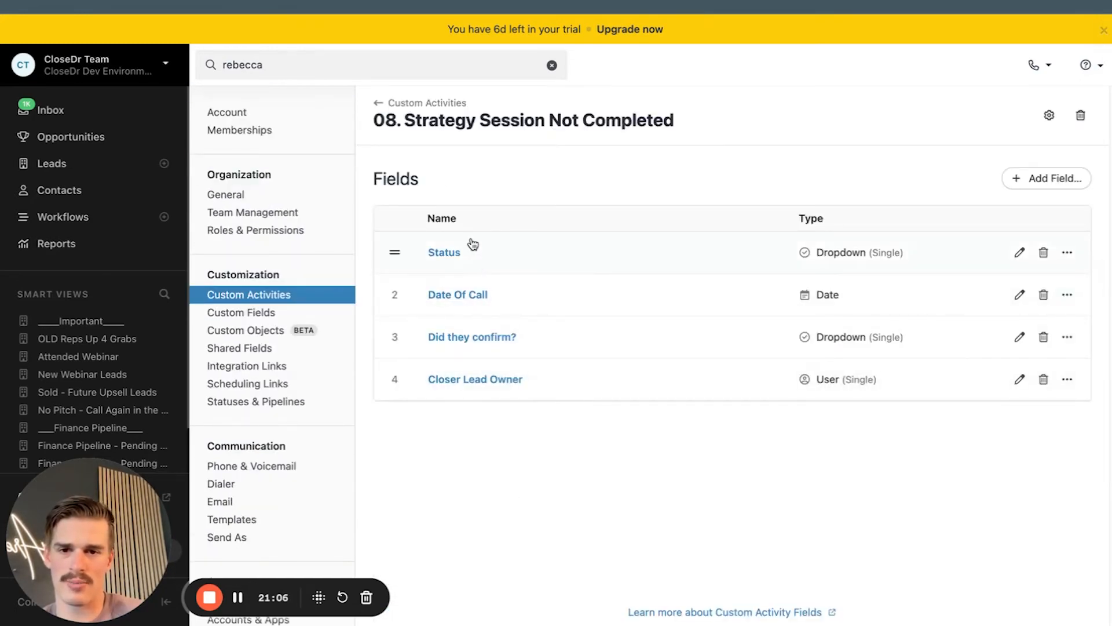
{"action": "left_click", "coordinate": [472, 243]}
{"action": "left_click", "coordinate": [825, 503]}
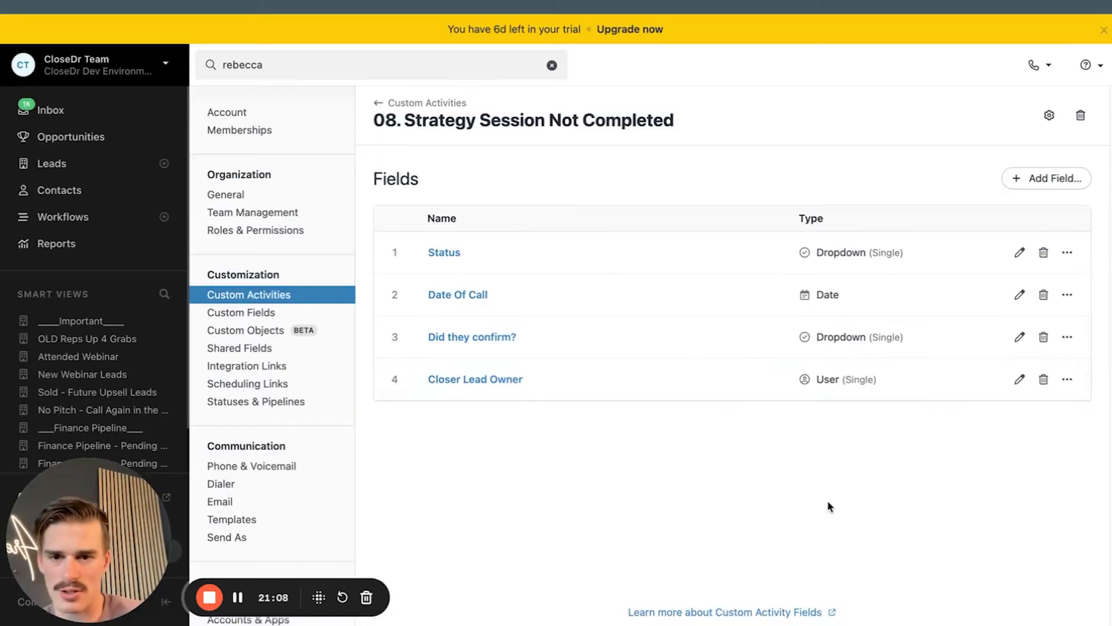
Step: Return to the custom activities list and open the 09. Follow Up activity type
{"action": "left_click", "coordinate": [416, 104]}
{"action": "scroll", "coordinate": [695, 440], "scroll_direction": "down", "scroll_amount": 3}
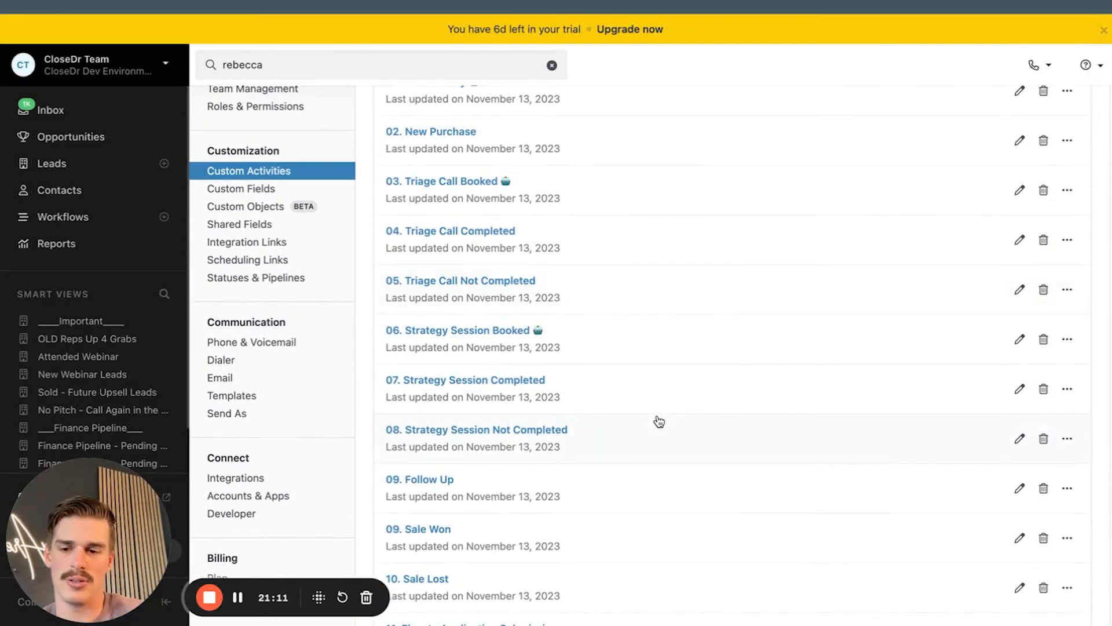
{"action": "scroll", "coordinate": [659, 422], "scroll_direction": "down", "scroll_amount": 2}
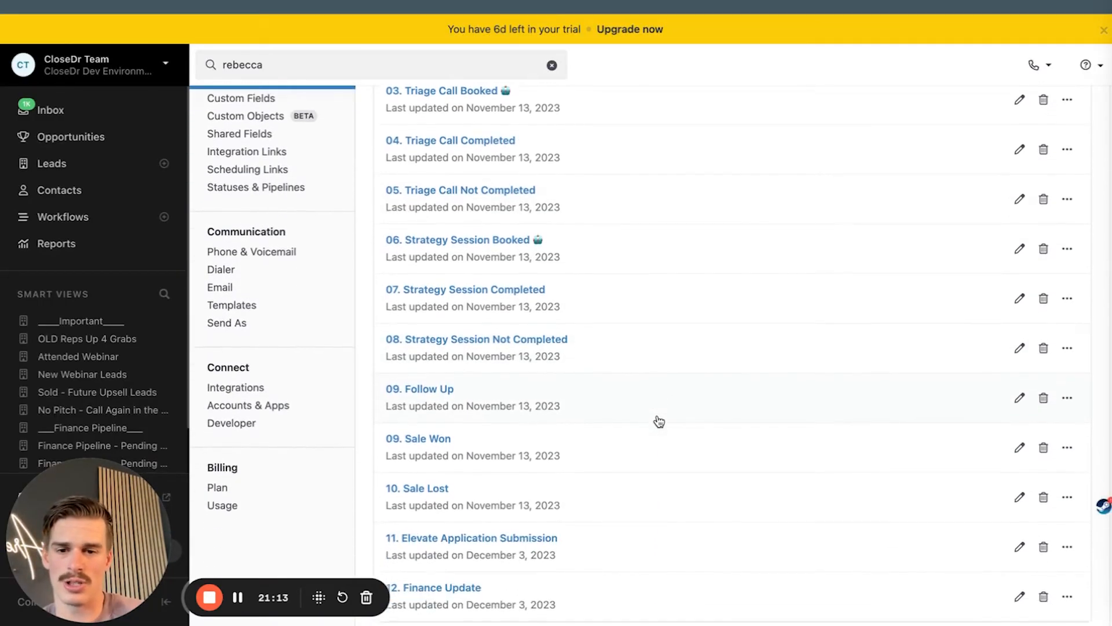
{"action": "scroll", "coordinate": [658, 419], "scroll_direction": "up", "scroll_amount": 1}
{"action": "left_click", "coordinate": [659, 420]}
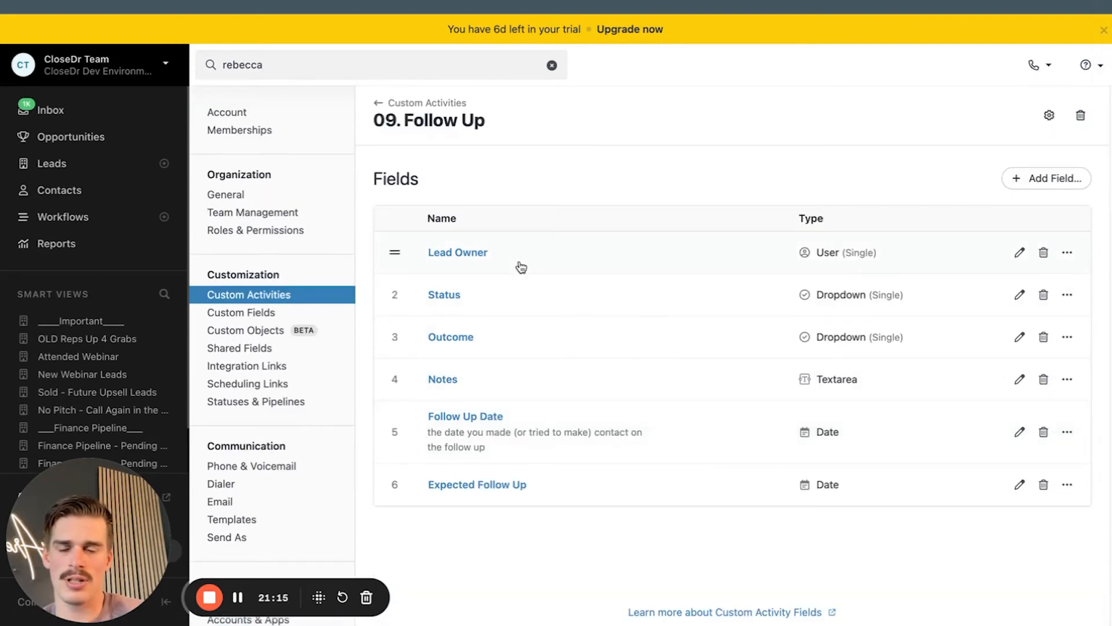
Step: Check the settings of the Status and Outcome fields of 09. Follow Up, closing each without changes
{"action": "left_click", "coordinate": [516, 290]}
{"action": "left_click", "coordinate": [734, 457]}
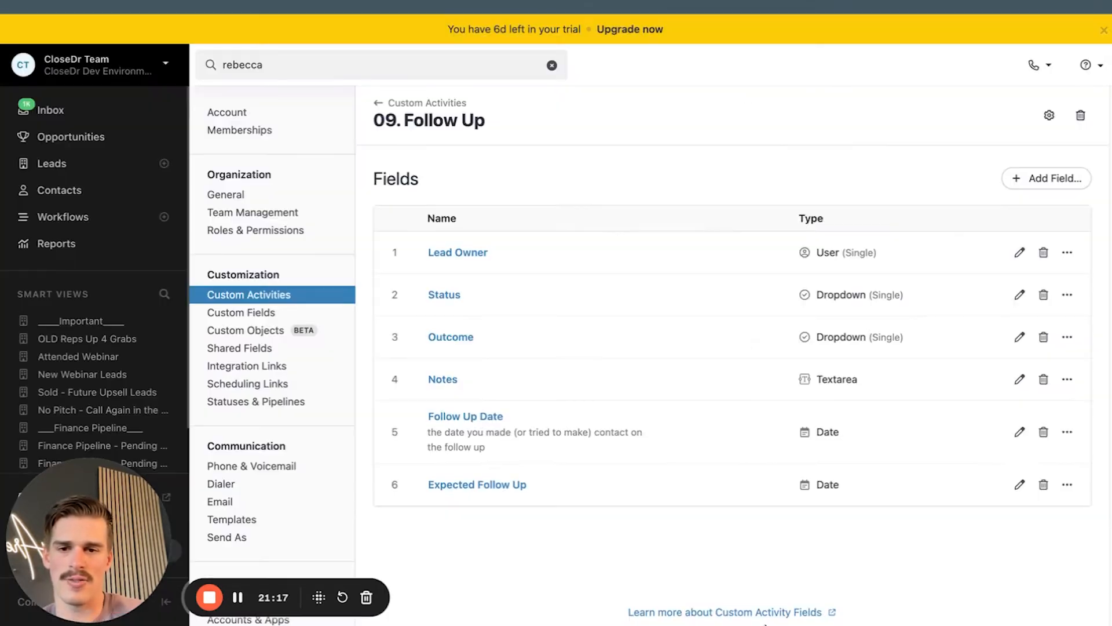
{"action": "left_click", "coordinate": [543, 334]}
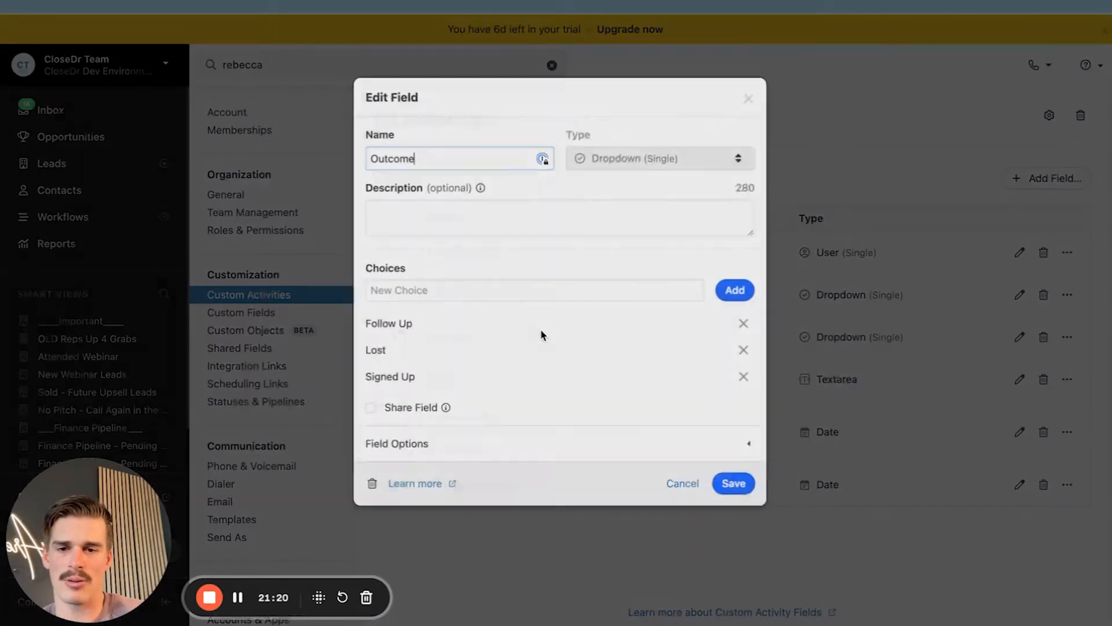
{"action": "key", "text": "Escape"}
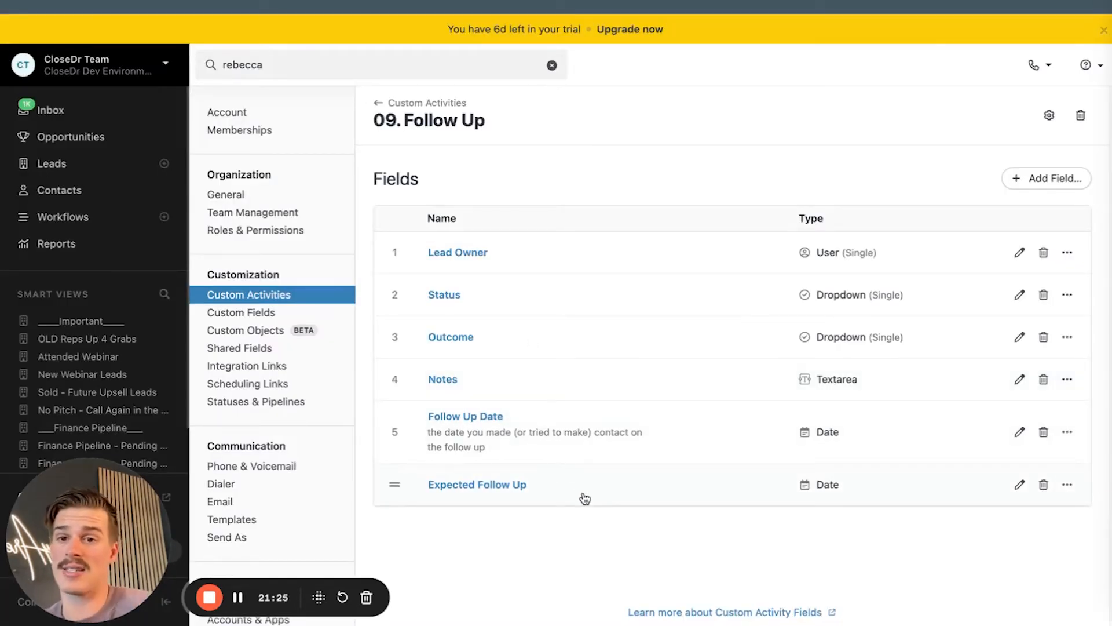
Step: Go back to 07. Strategy Session Completed, check the settings of its Expected Follow Up date field, and close them
{"action": "left_click", "coordinate": [428, 103]}
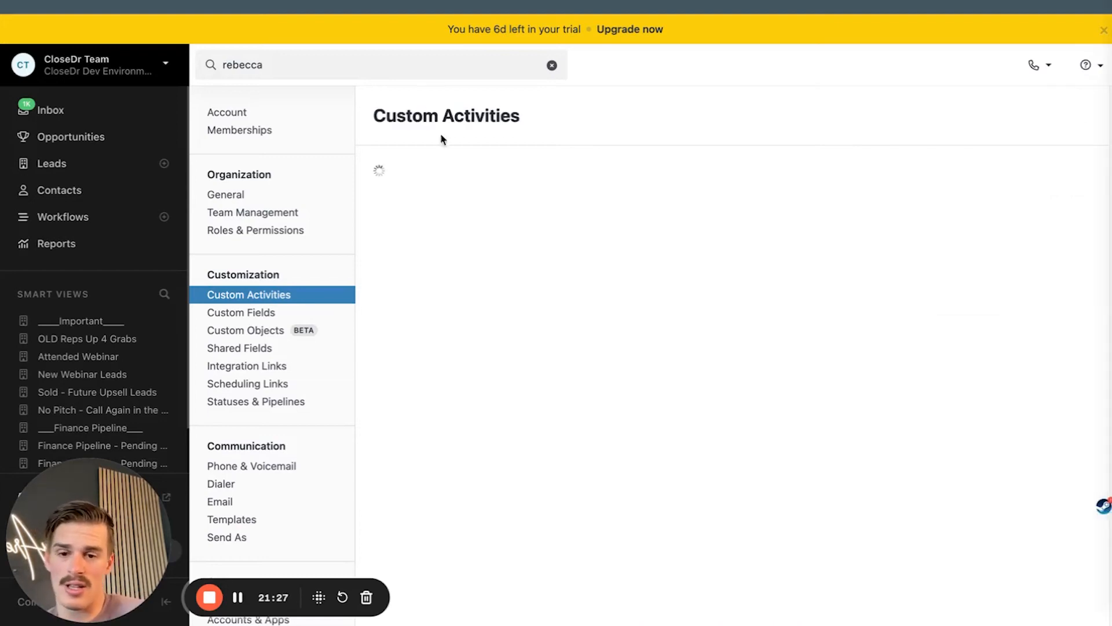
{"action": "scroll", "coordinate": [603, 486], "scroll_direction": "down", "scroll_amount": 2}
{"action": "left_click", "coordinate": [589, 461]}
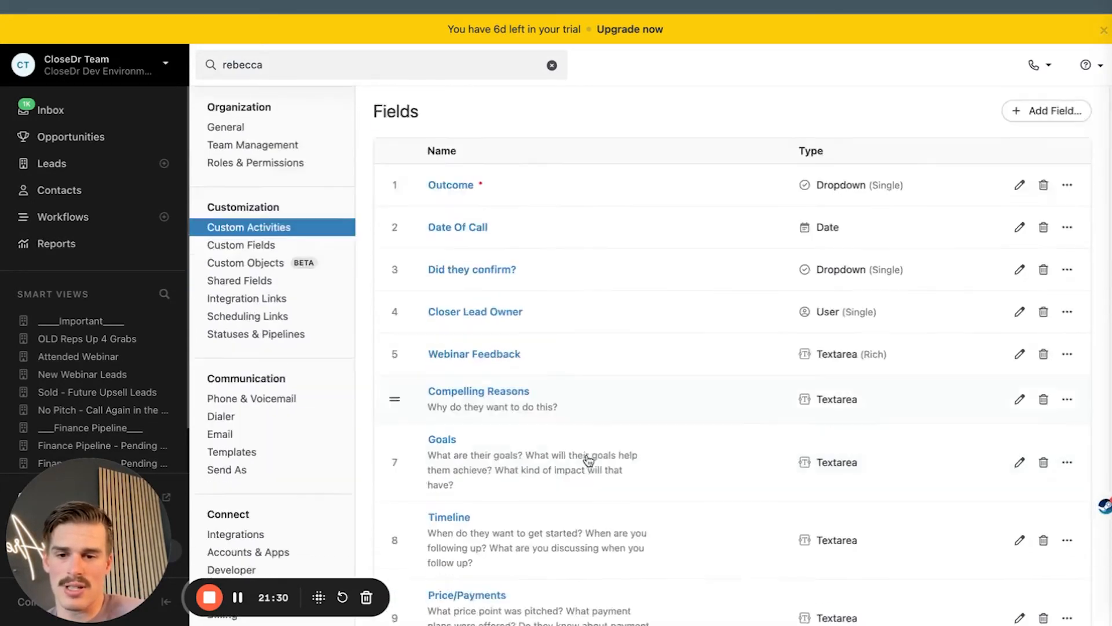
{"action": "scroll", "coordinate": [586, 460], "scroll_direction": "down", "scroll_amount": 10}
{"action": "left_click", "coordinate": [493, 542]}
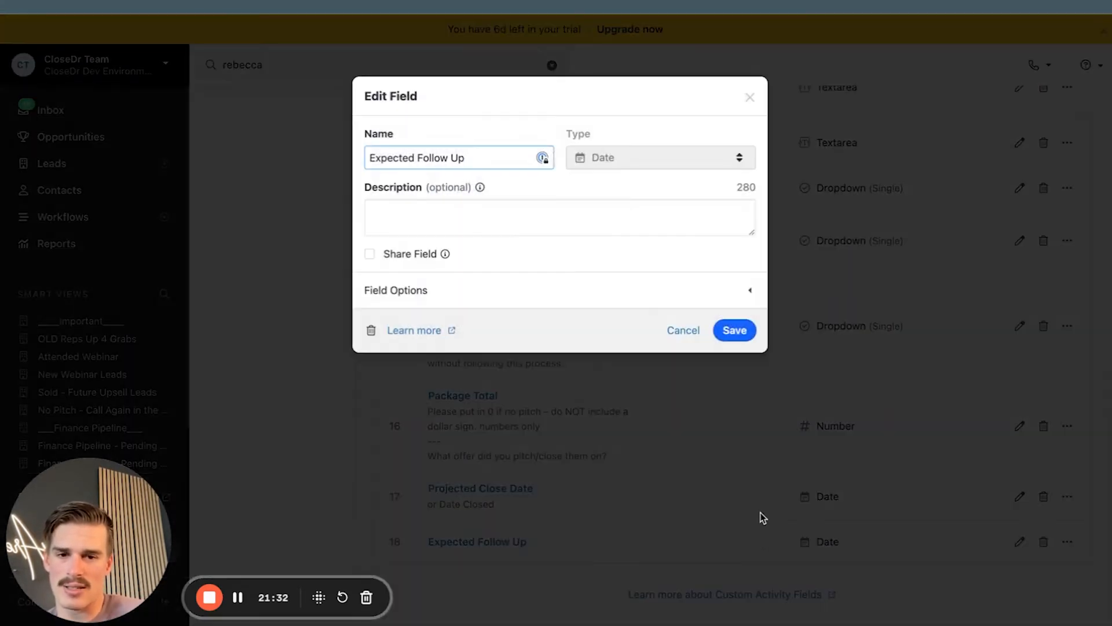
{"action": "left_click", "coordinate": [760, 517]}
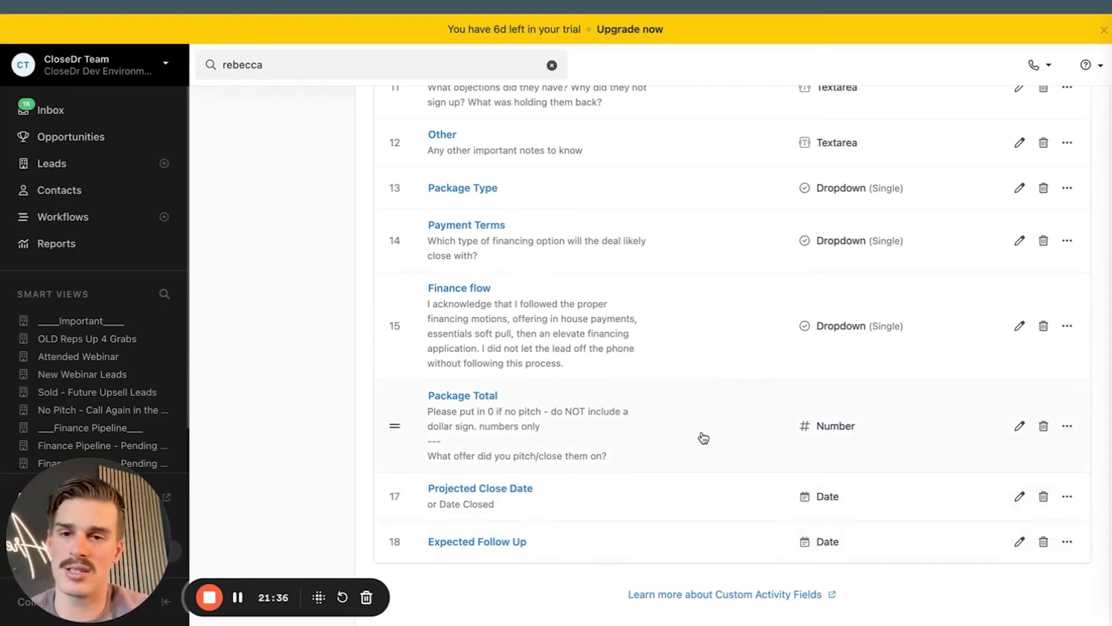
{"action": "scroll", "coordinate": [582, 436], "scroll_direction": "up", "scroll_amount": 1}
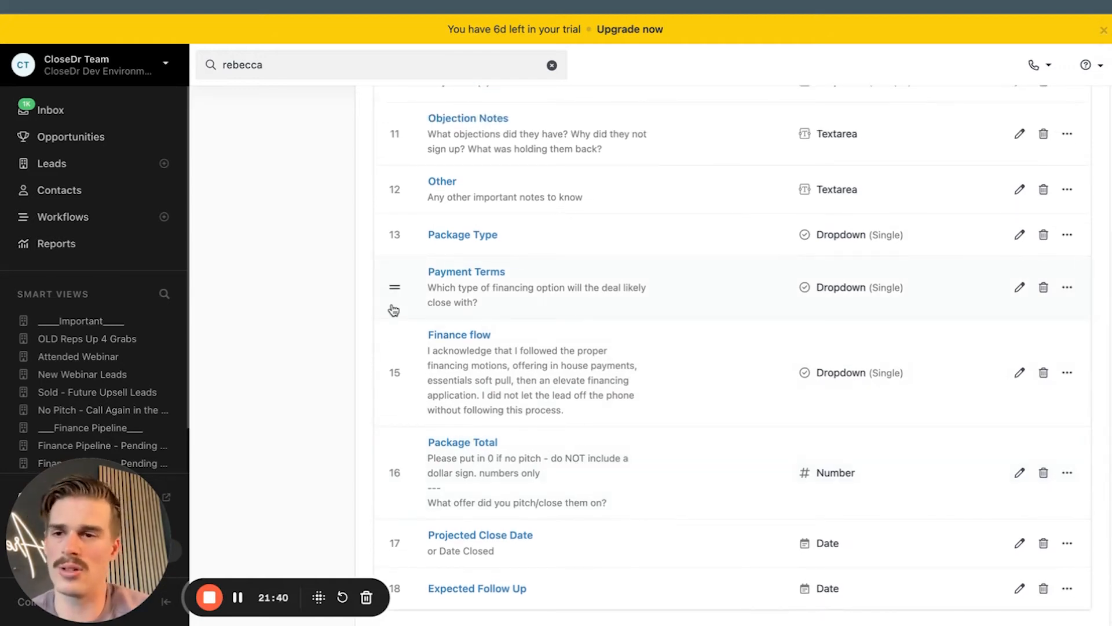
Step: Return to the custom activities list and open the 09. Sale Won activity type
{"action": "scroll", "coordinate": [286, 225], "scroll_direction": "up", "scroll_amount": 10}
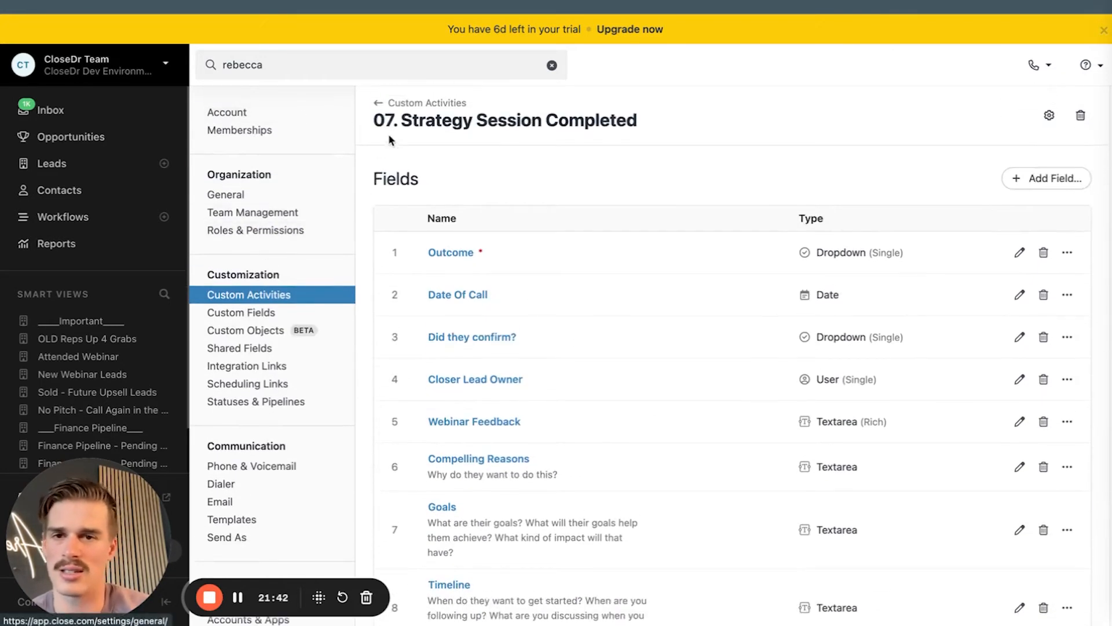
{"action": "left_click", "coordinate": [399, 100]}
{"action": "scroll", "coordinate": [534, 345], "scroll_direction": "down", "scroll_amount": 3}
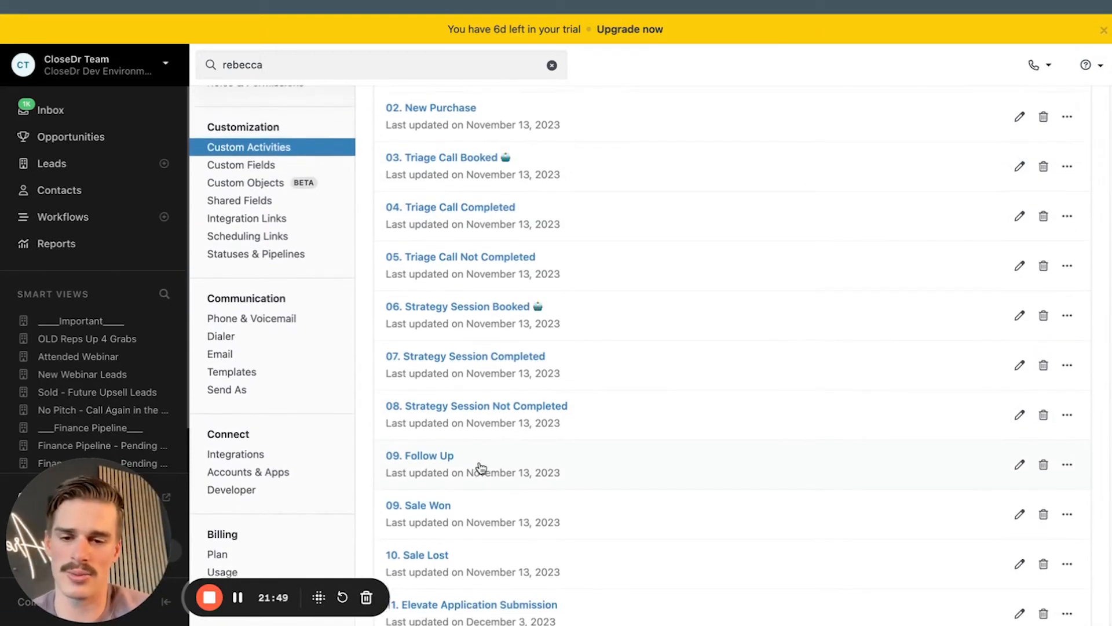
{"action": "left_click", "coordinate": [480, 517]}
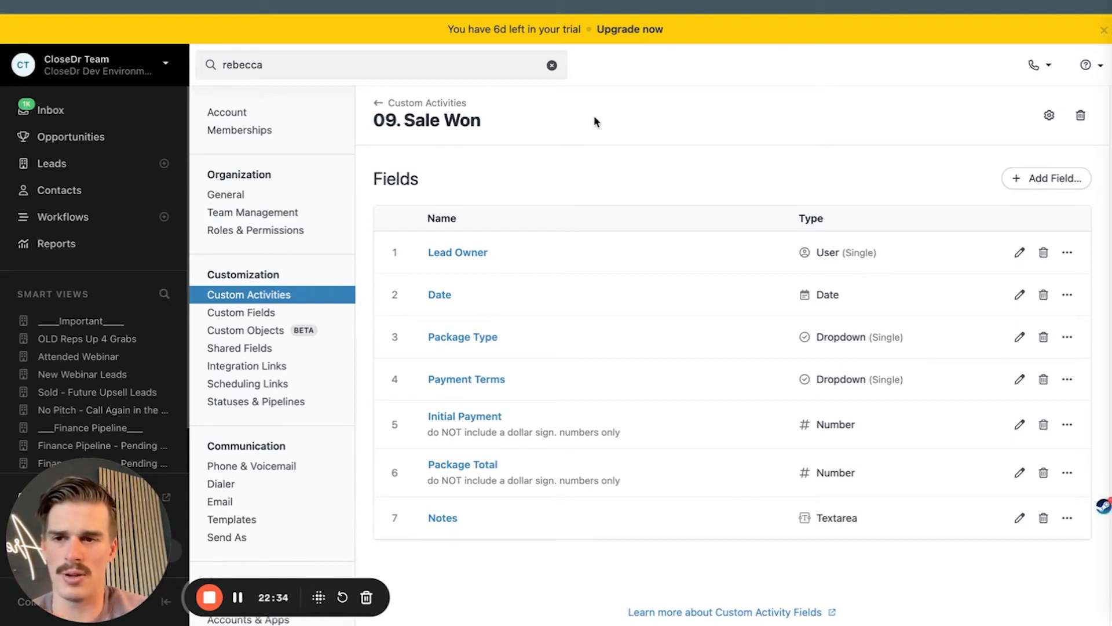
Step: Open the opportunities pipeline view and look through the stages of the Finance pipeline
{"action": "left_click", "coordinate": [70, 137]}
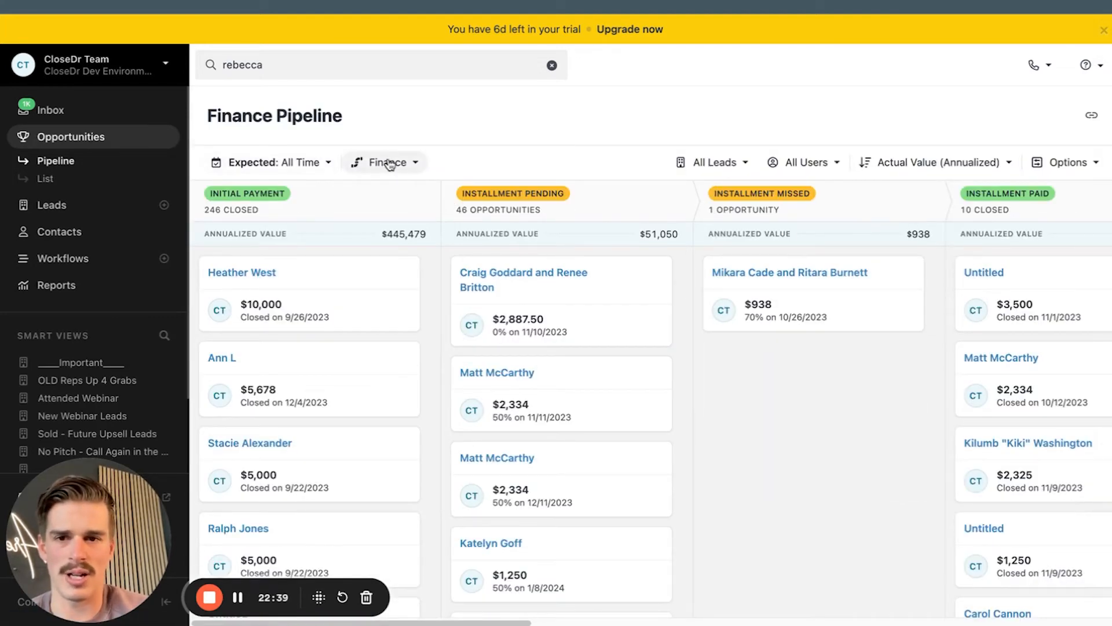
{"action": "scroll", "coordinate": [545, 272], "scroll_direction": "right", "scroll_amount": 3}
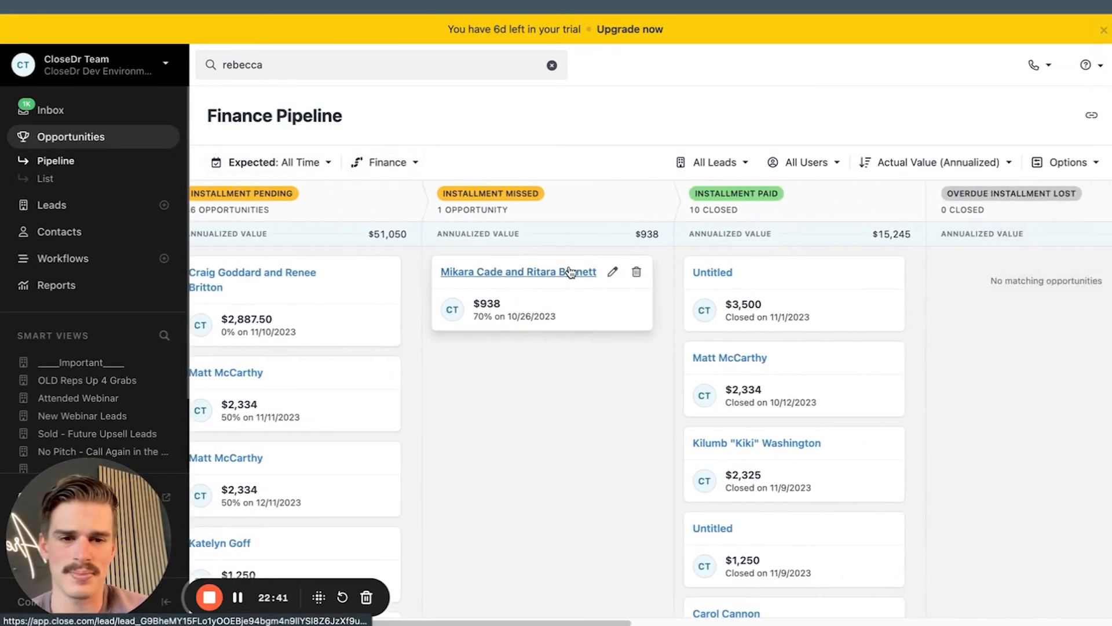
{"action": "scroll", "coordinate": [570, 273], "scroll_direction": "right", "scroll_amount": 3}
{"action": "scroll", "coordinate": [568, 274], "scroll_direction": "left", "scroll_amount": 5}
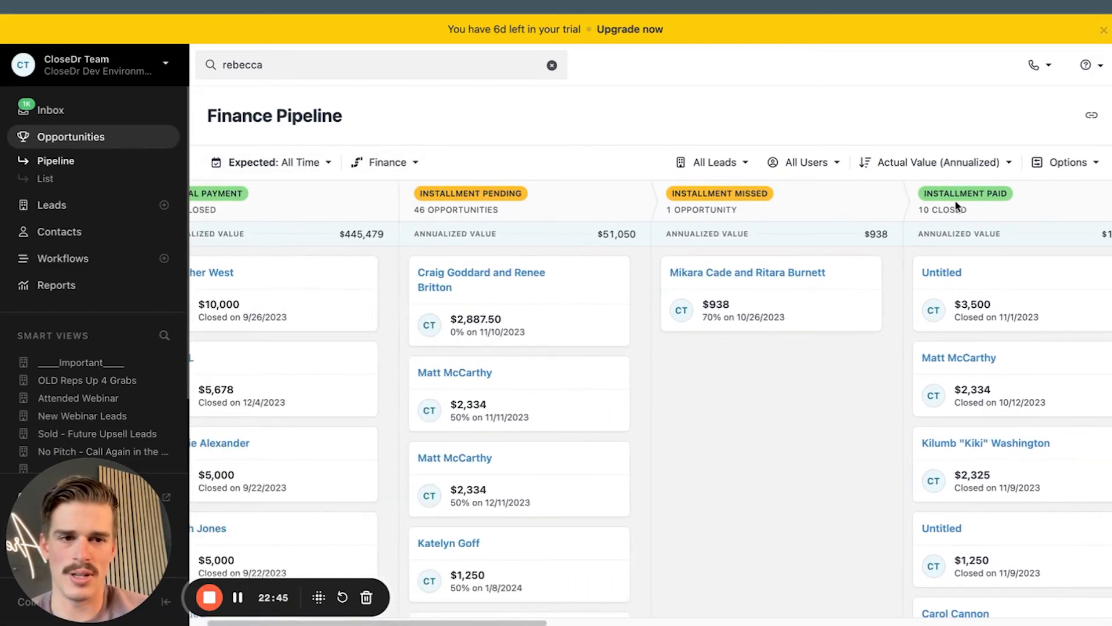
Step: Switch the opportunities view to the Sales pipeline and look through its stages
{"action": "left_click", "coordinate": [1066, 162]}
{"action": "left_click", "coordinate": [385, 162]}
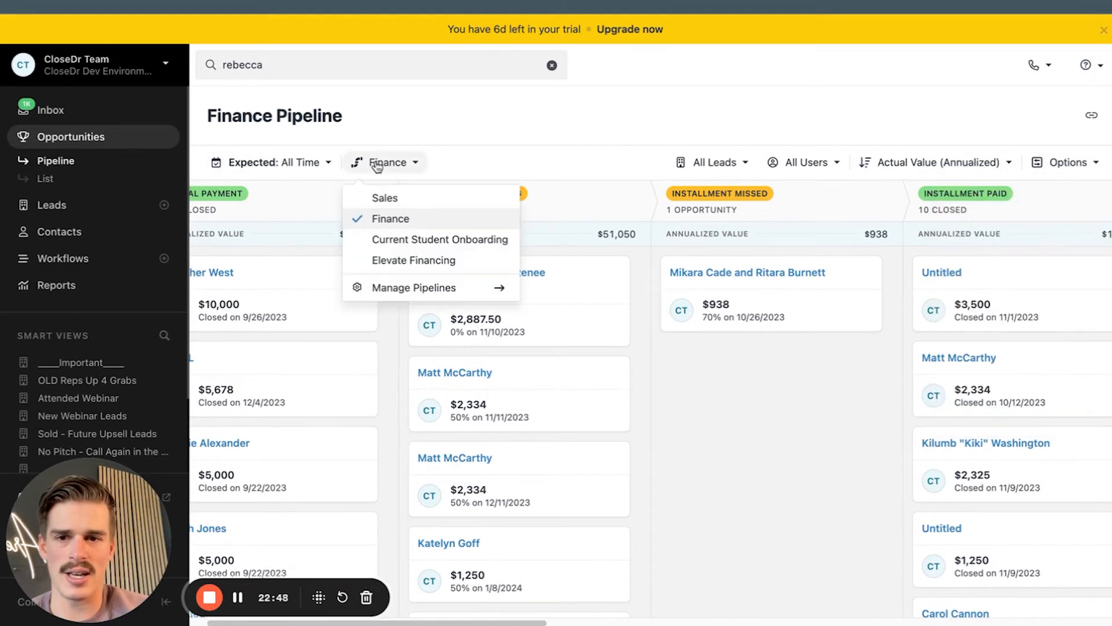
{"action": "left_click", "coordinate": [384, 196]}
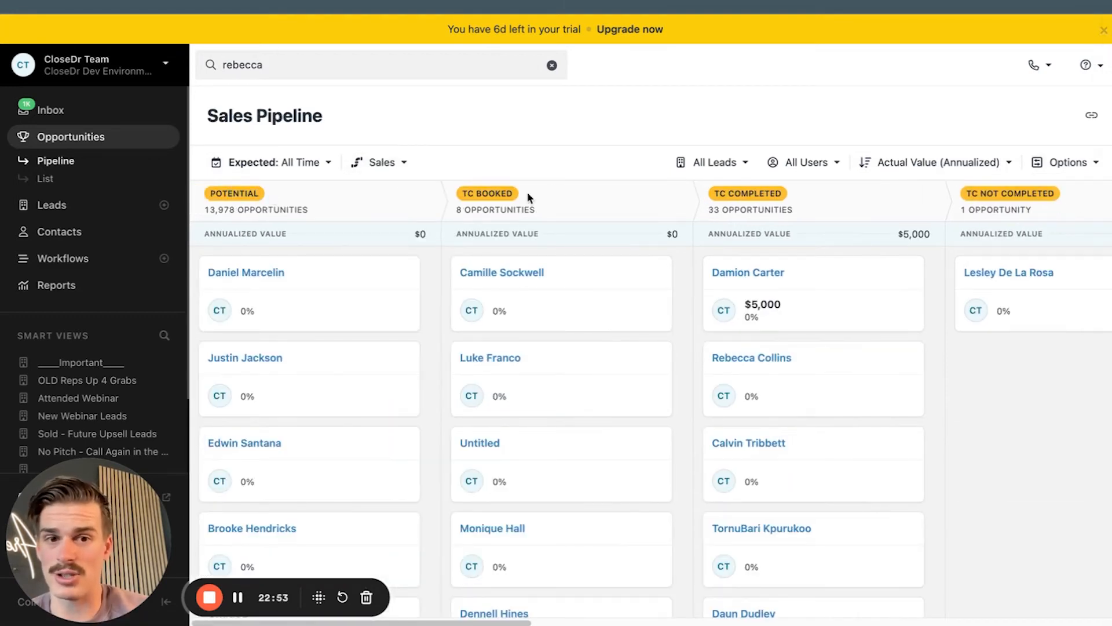
{"action": "scroll", "coordinate": [768, 209], "scroll_direction": "right", "scroll_amount": 5}
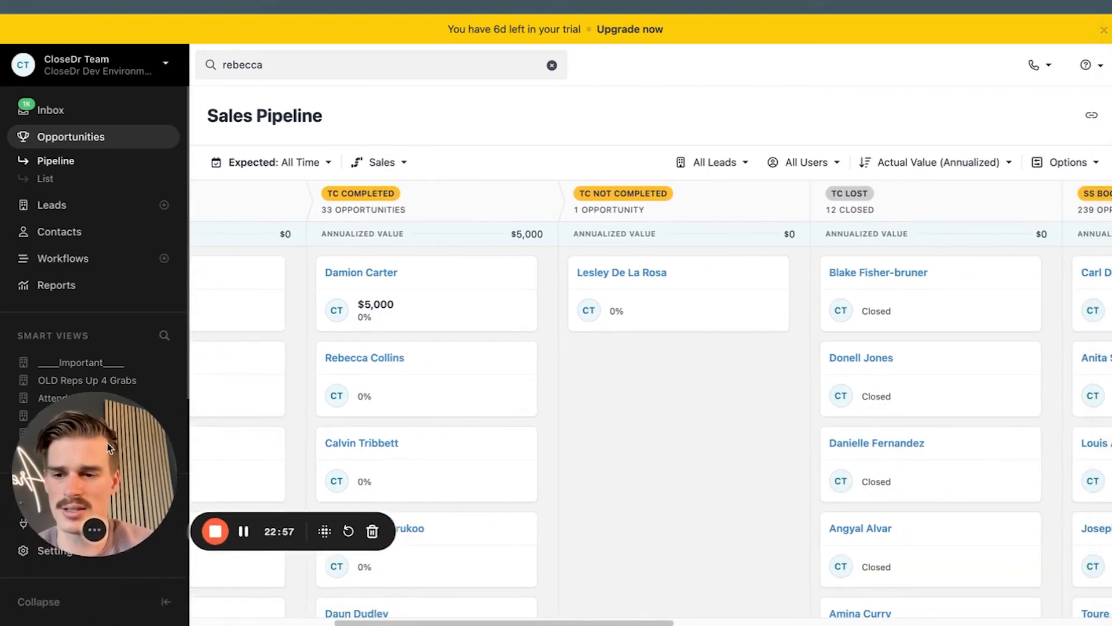
Step: Go back to the custom activities settings and reopen the 09. Sale Won activity type
{"action": "left_click", "coordinate": [55, 549]}
{"action": "left_click", "coordinate": [289, 295]}
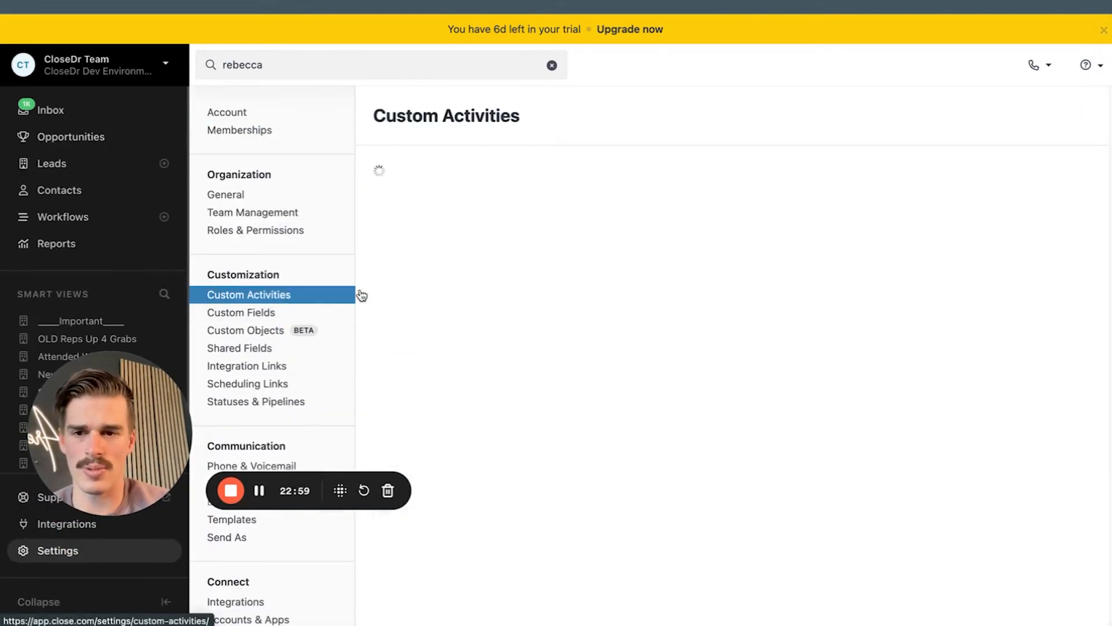
{"action": "scroll", "coordinate": [592, 350], "scroll_direction": "down", "scroll_amount": 5}
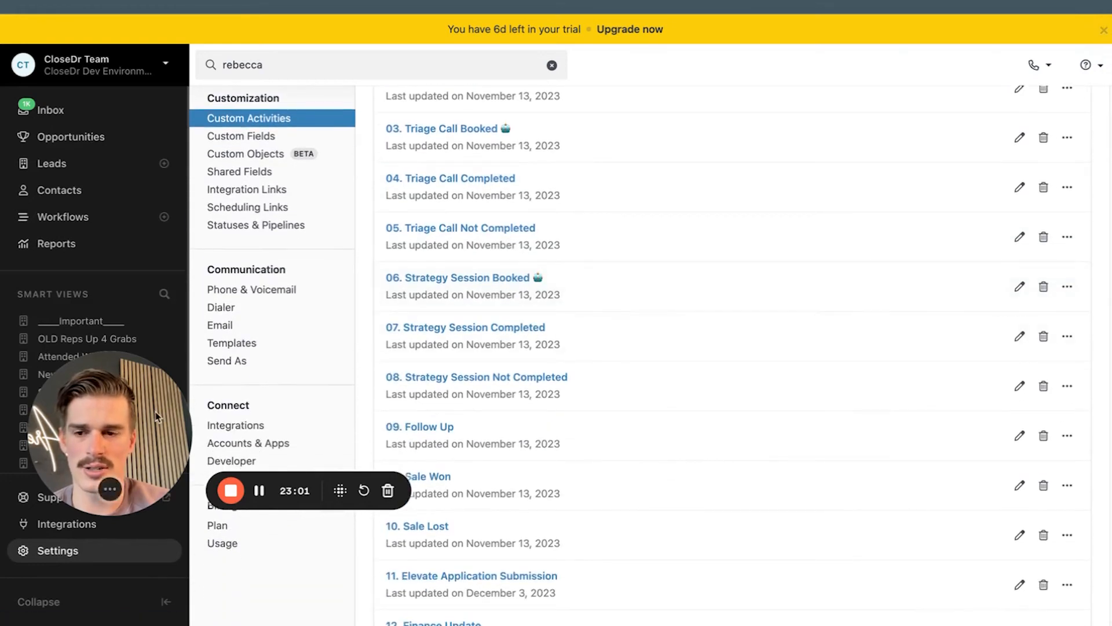
{"action": "left_click_drag", "start_coordinate": [154, 417], "coordinate": [154, 498]}
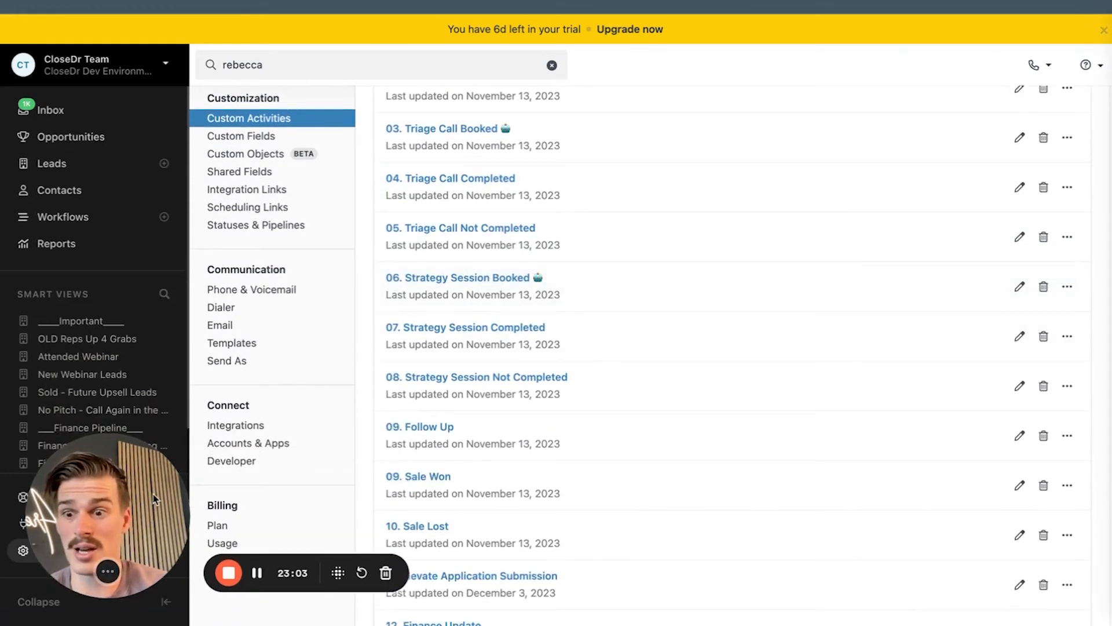
{"action": "scroll", "coordinate": [448, 491], "scroll_direction": "down", "scroll_amount": 1}
{"action": "scroll", "coordinate": [448, 491], "scroll_direction": "up", "scroll_amount": 1}
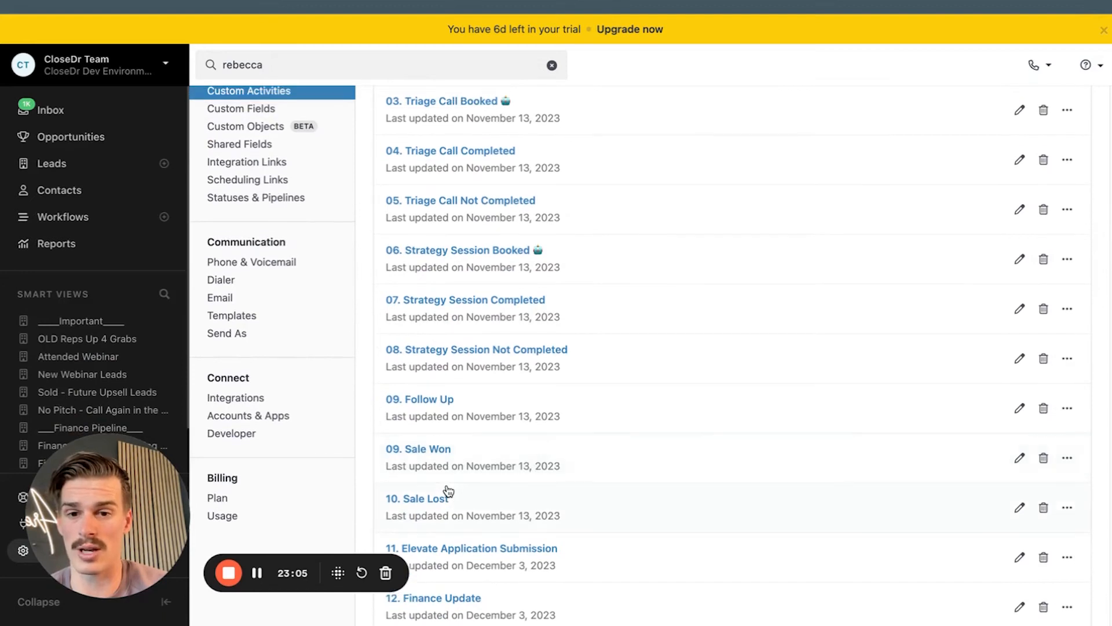
{"action": "left_click", "coordinate": [448, 451]}
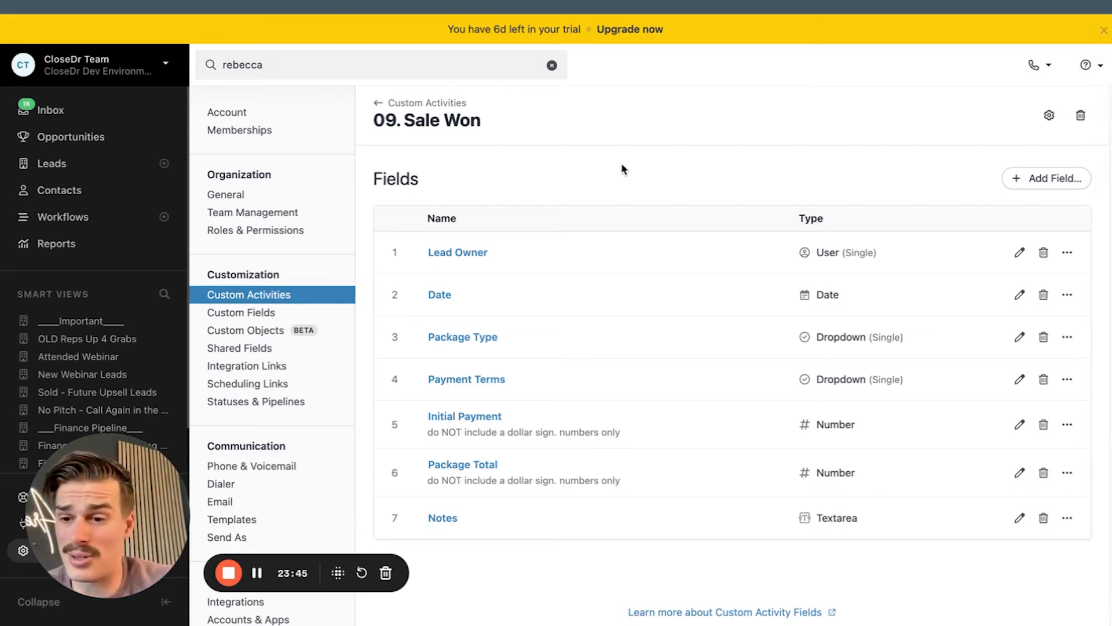
Step: Check the choices of the Package Type field in 09. Sale Won and close its settings without changes
{"action": "left_click", "coordinate": [534, 336]}
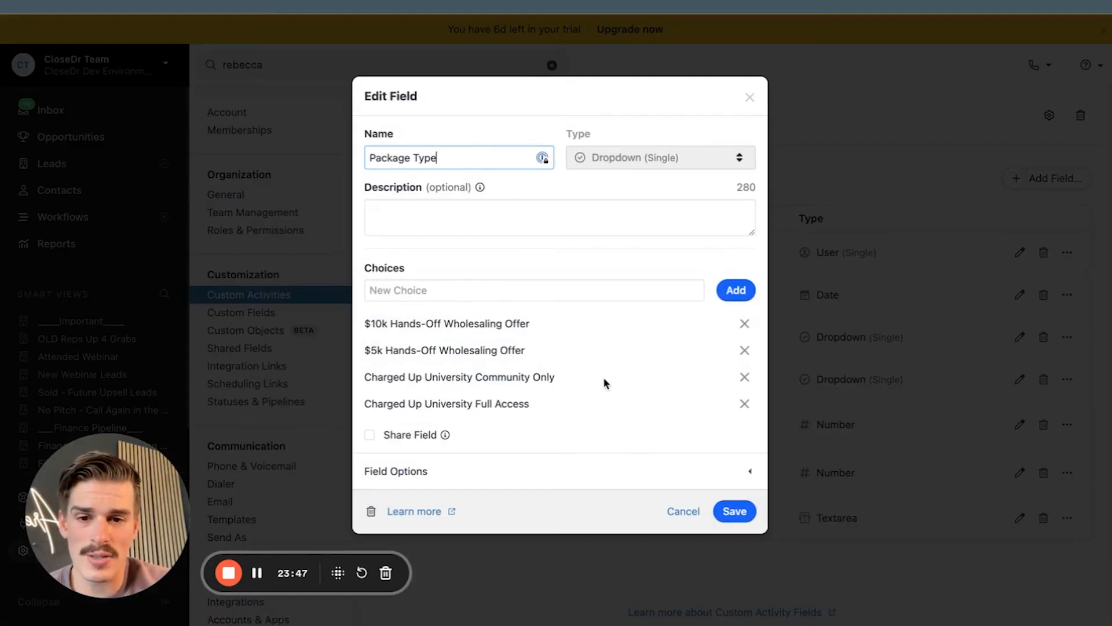
{"action": "left_click_drag", "start_coordinate": [387, 348], "coordinate": [492, 371]}
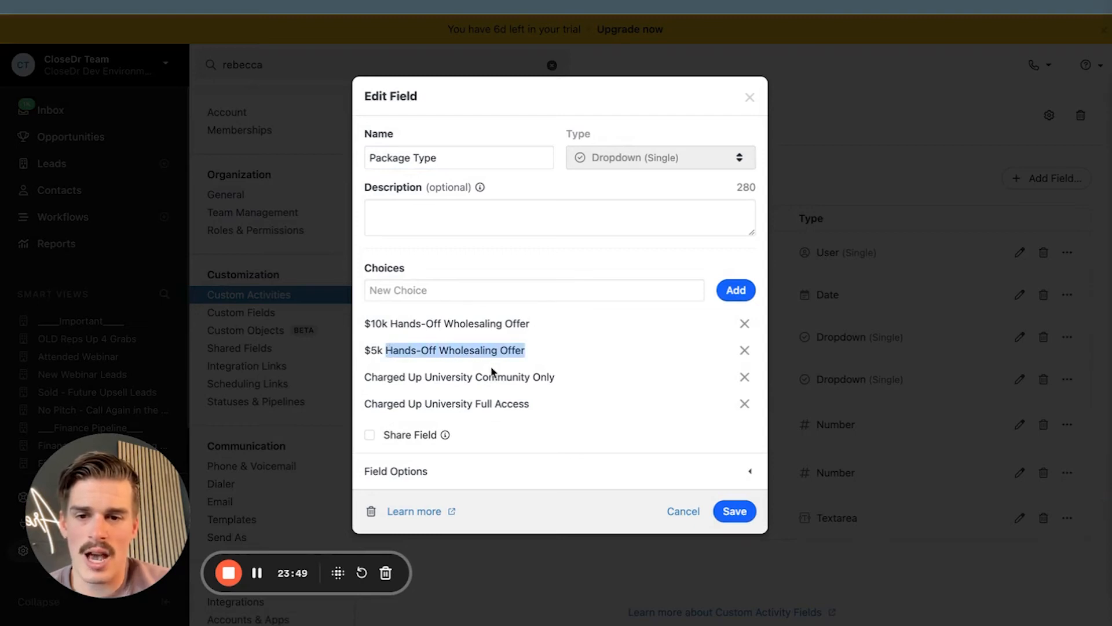
{"action": "left_click_drag", "start_coordinate": [400, 377], "coordinate": [439, 377]}
{"action": "left_click", "coordinate": [409, 403]}
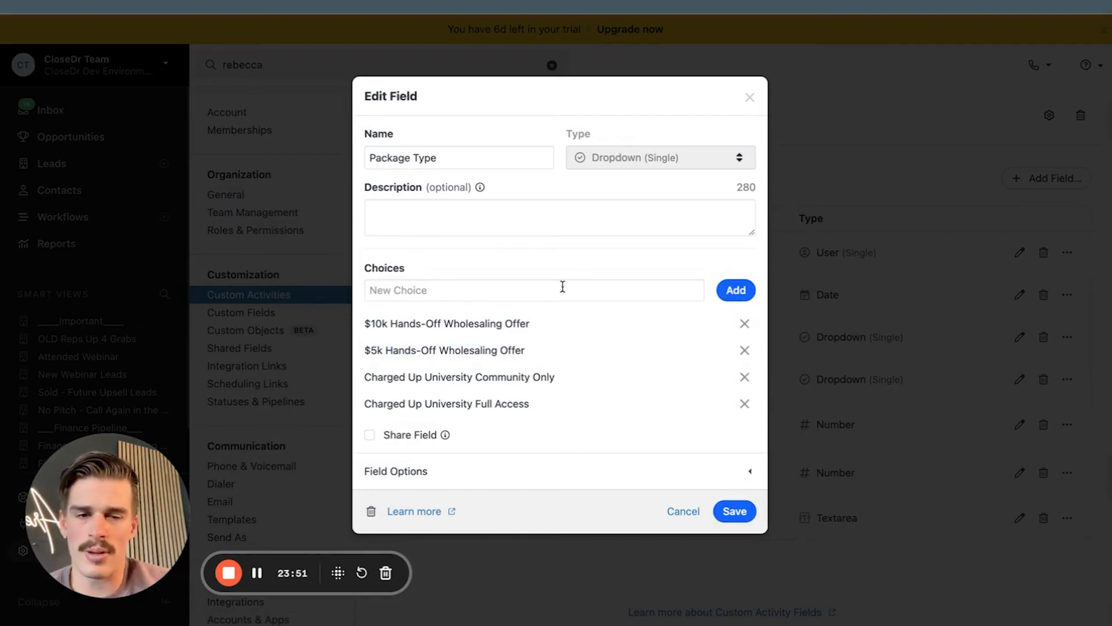
{"action": "left_click", "coordinate": [788, 143]}
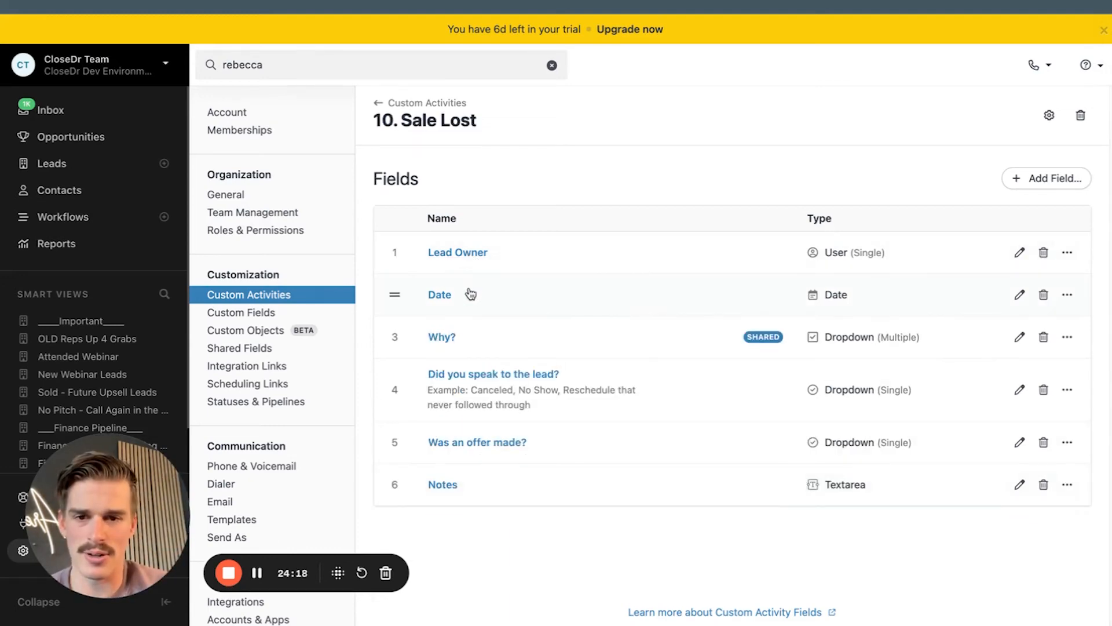
Step: Review the choices of the shared Why? field in 10. Sale Lost and close its settings without changes
{"action": "left_click", "coordinate": [519, 355]}
{"action": "scroll", "coordinate": [517, 350], "scroll_direction": "down", "scroll_amount": 2}
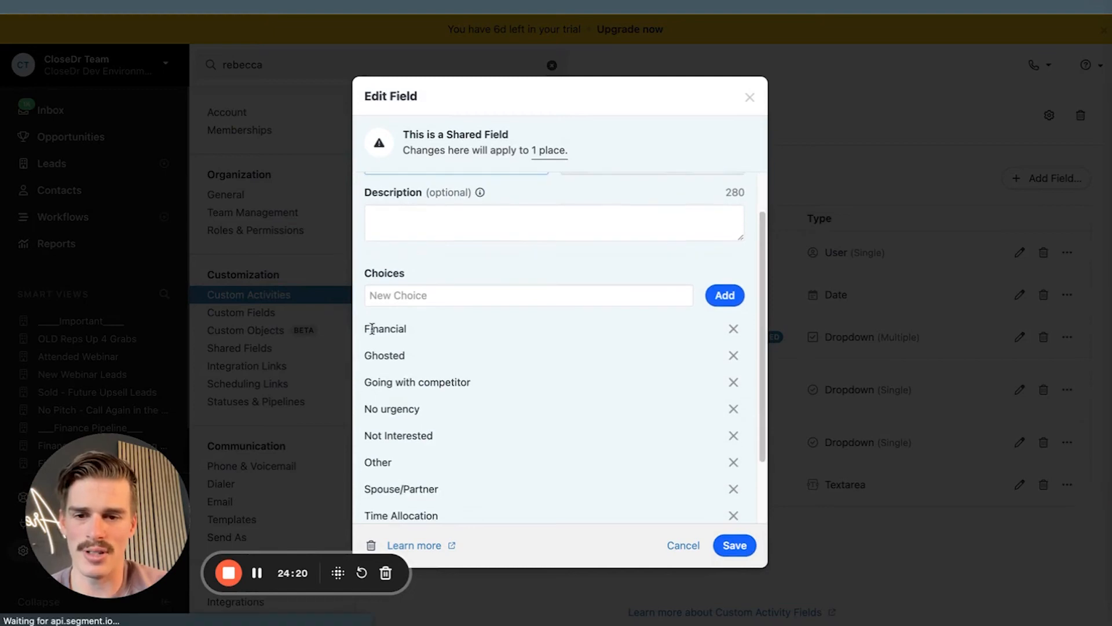
{"action": "left_click_drag", "start_coordinate": [369, 326], "coordinate": [446, 510]}
{"action": "left_click_drag", "start_coordinate": [454, 457], "coordinate": [334, 231]}
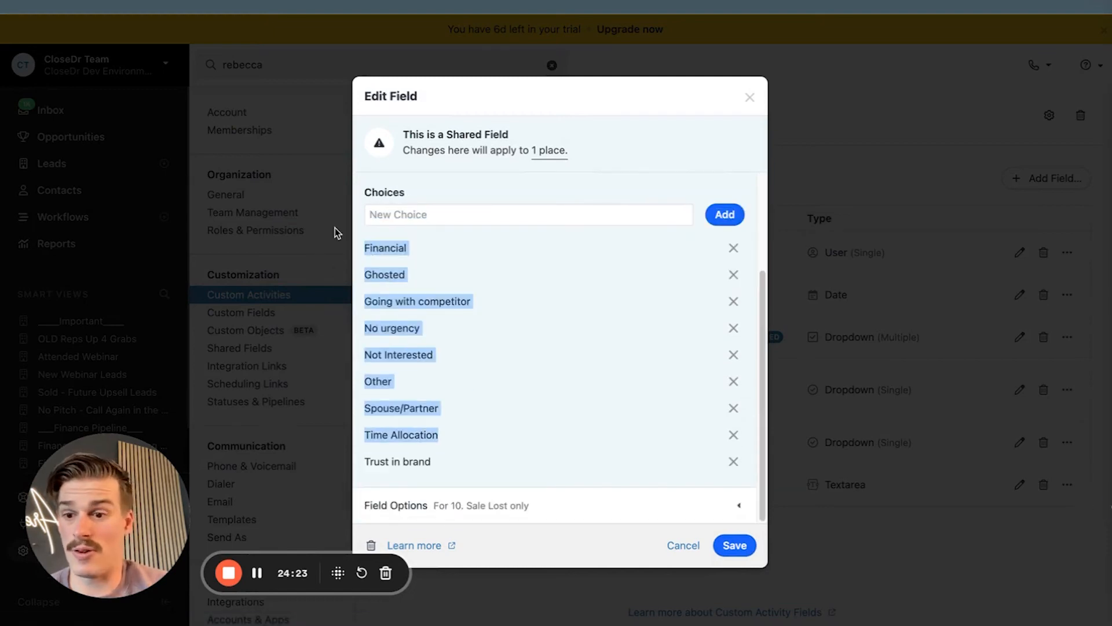
{"action": "left_click", "coordinate": [375, 243]}
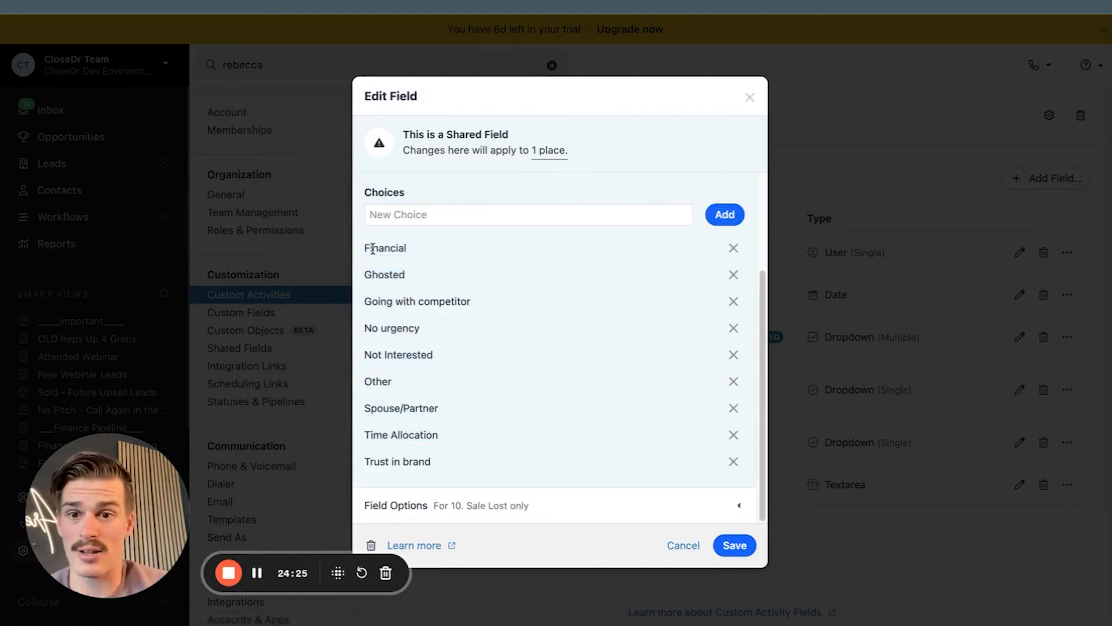
{"action": "left_click_drag", "start_coordinate": [365, 248], "coordinate": [422, 245]}
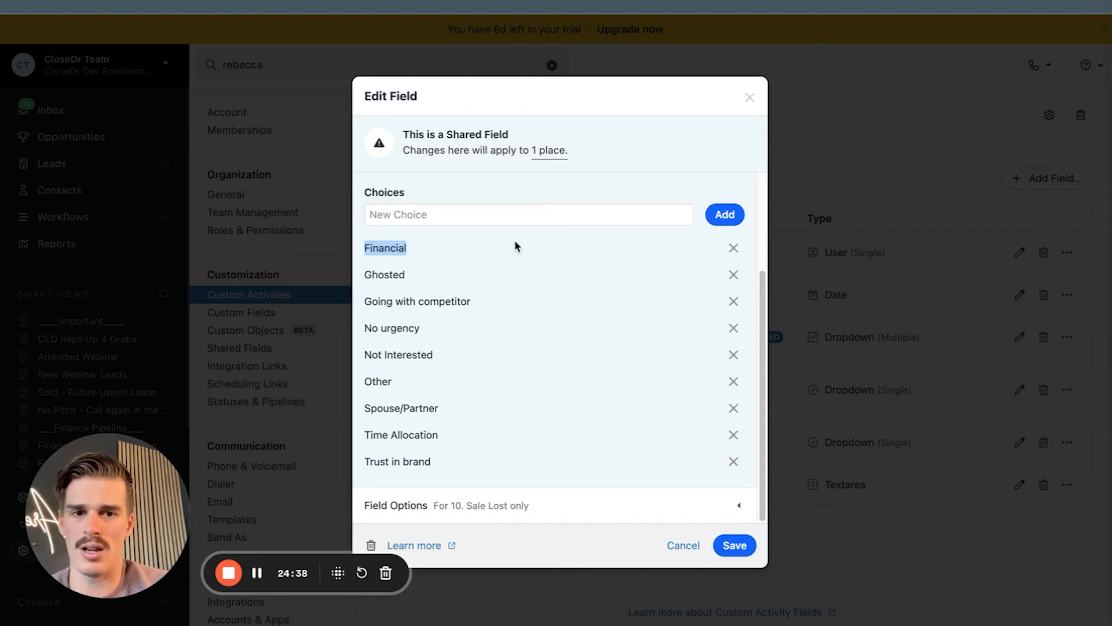
{"action": "left_click", "coordinate": [759, 95]}
{"action": "left_click", "coordinate": [750, 98]}
Step: Return from 10. Sale Lost to the custom activities list and open the Custom Fields settings
{"action": "scroll", "coordinate": [491, 228], "scroll_direction": "down", "scroll_amount": 2}
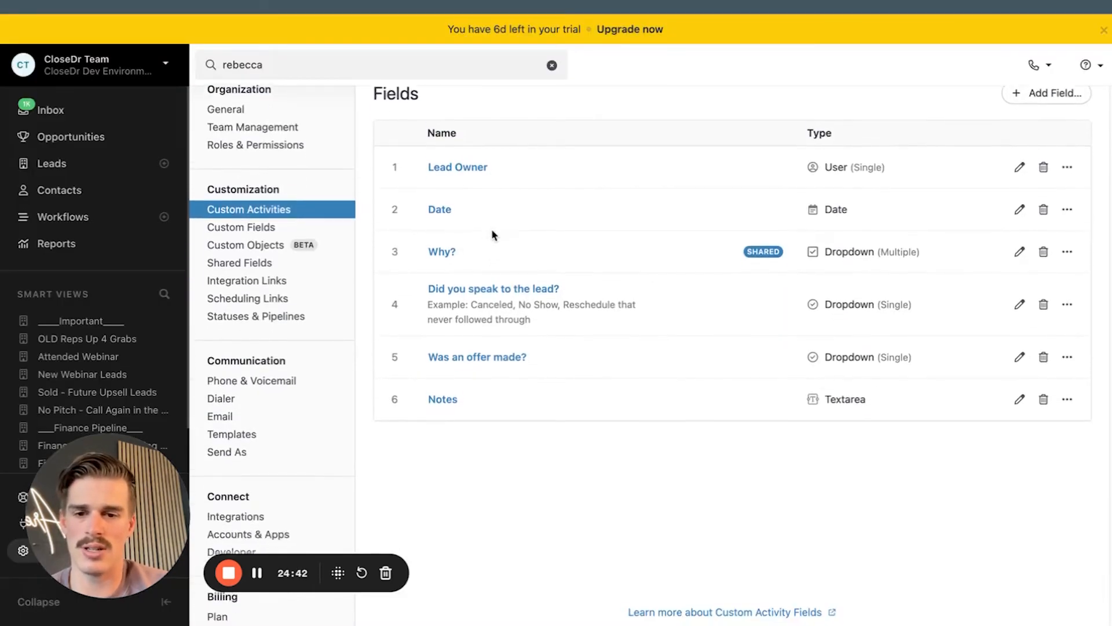
{"action": "scroll", "coordinate": [521, 220], "scroll_direction": "up", "scroll_amount": 2}
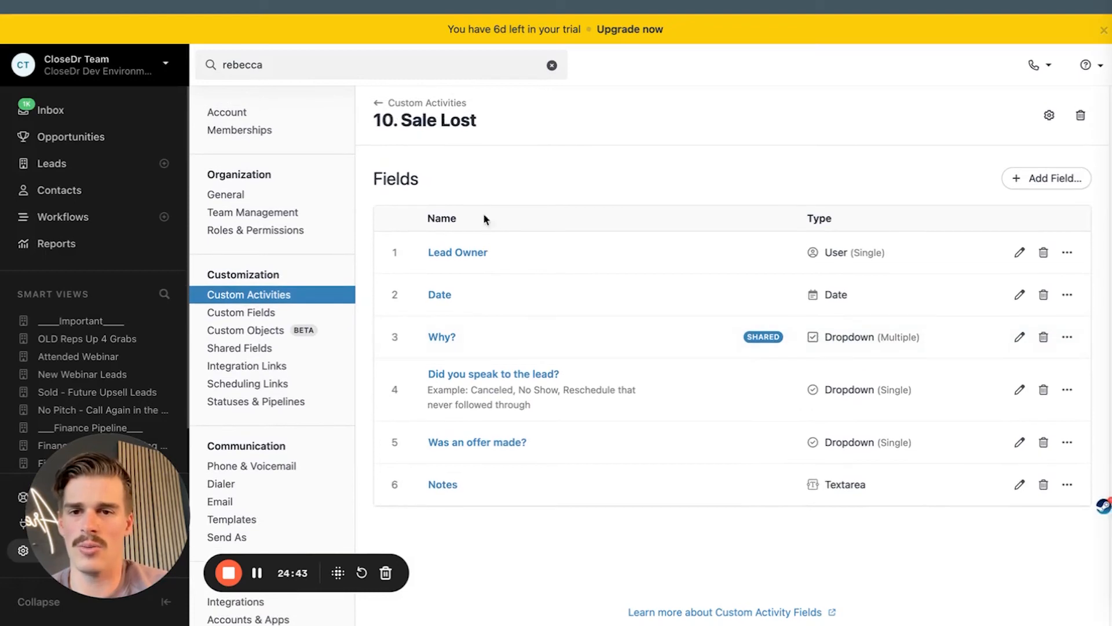
{"action": "left_click", "coordinate": [406, 103]}
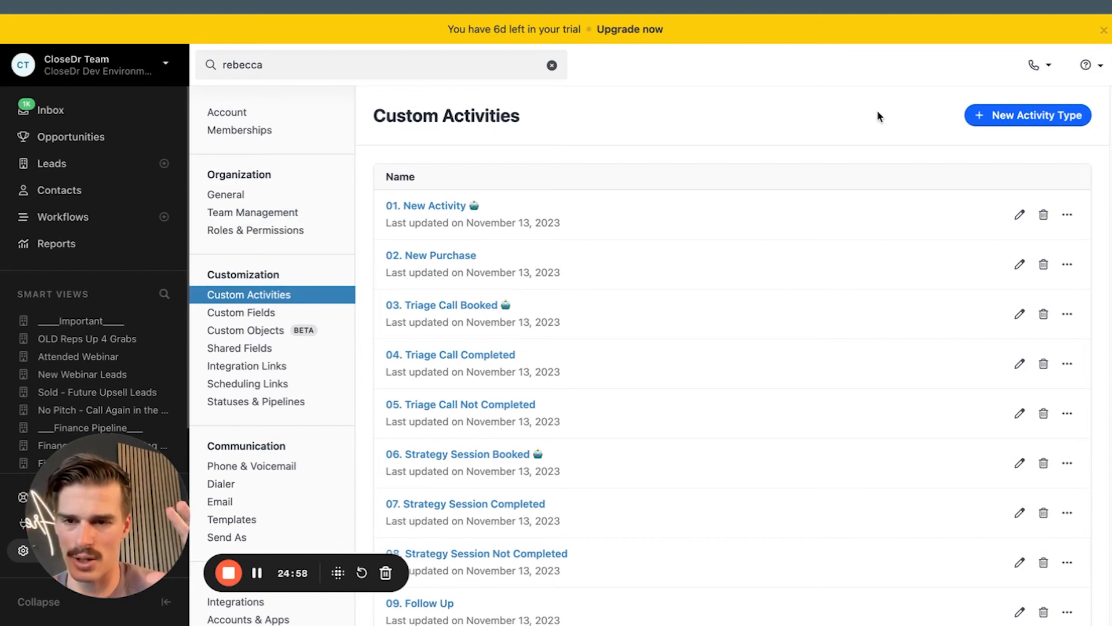
{"action": "left_click", "coordinate": [241, 312]}
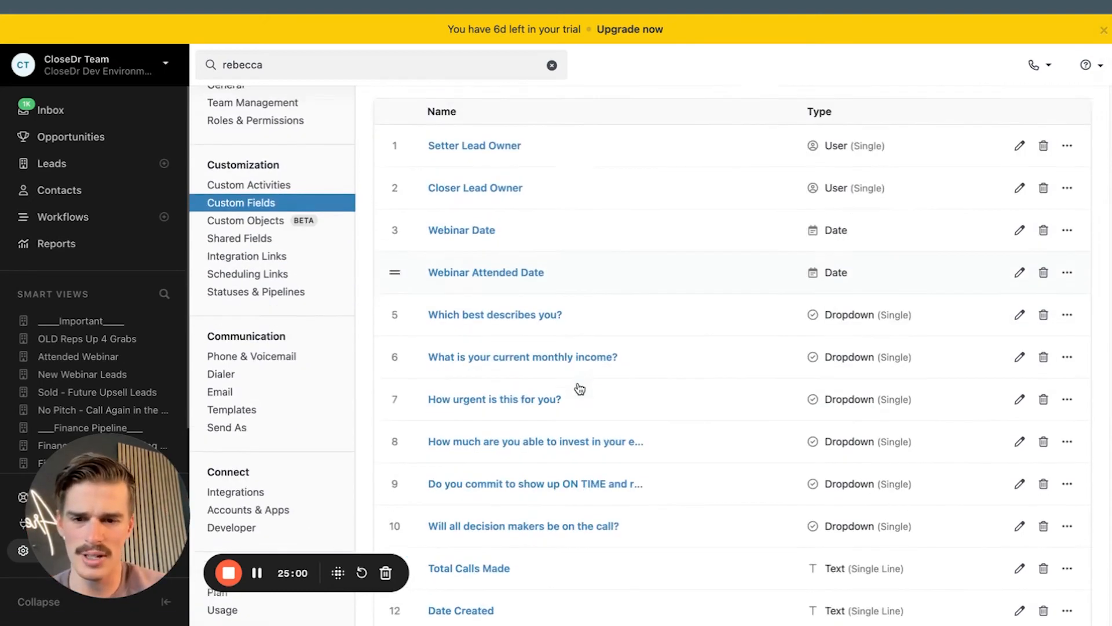
Step: Graph leads by date created in the Explorer report, broken down by "How much are you able to invest in your education to get your first deal?"
{"action": "left_click", "coordinate": [105, 245]}
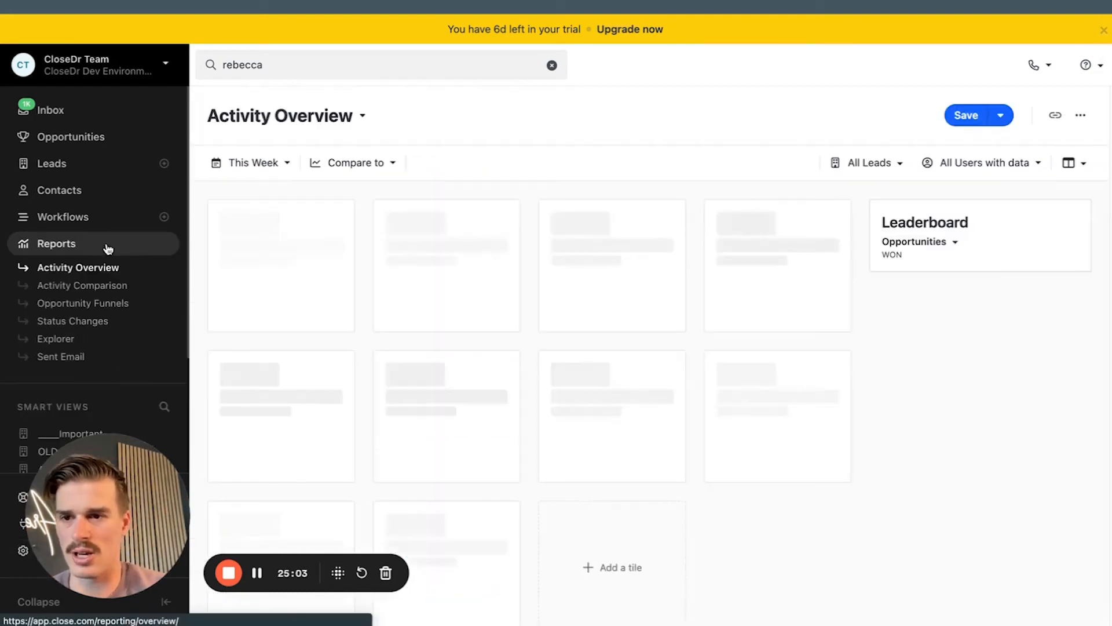
{"action": "left_click", "coordinate": [100, 346]}
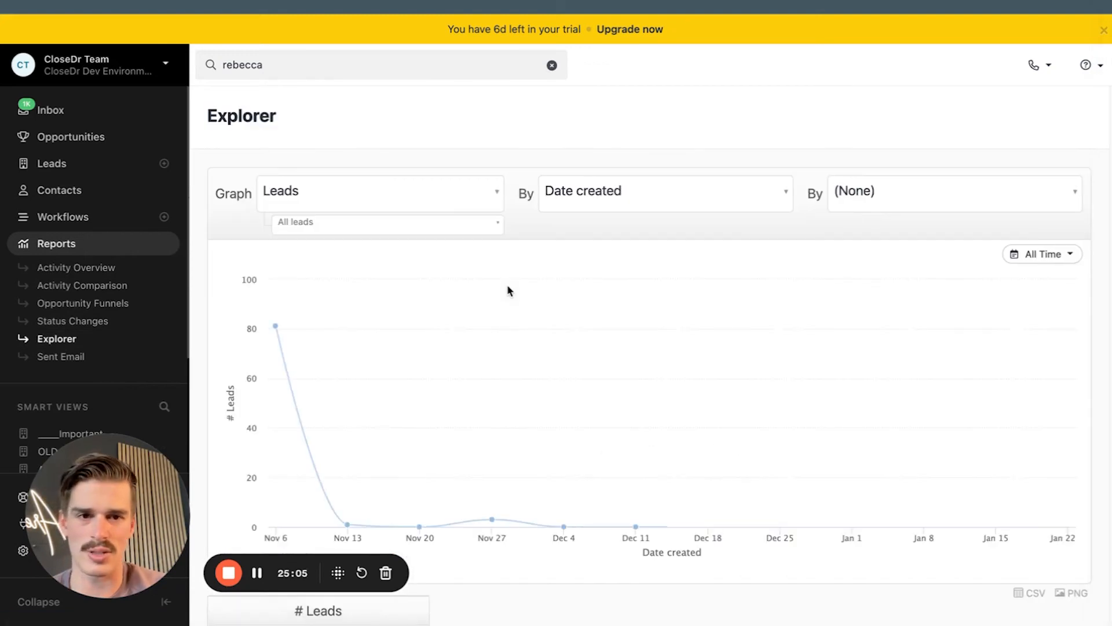
{"action": "left_click", "coordinate": [910, 200]}
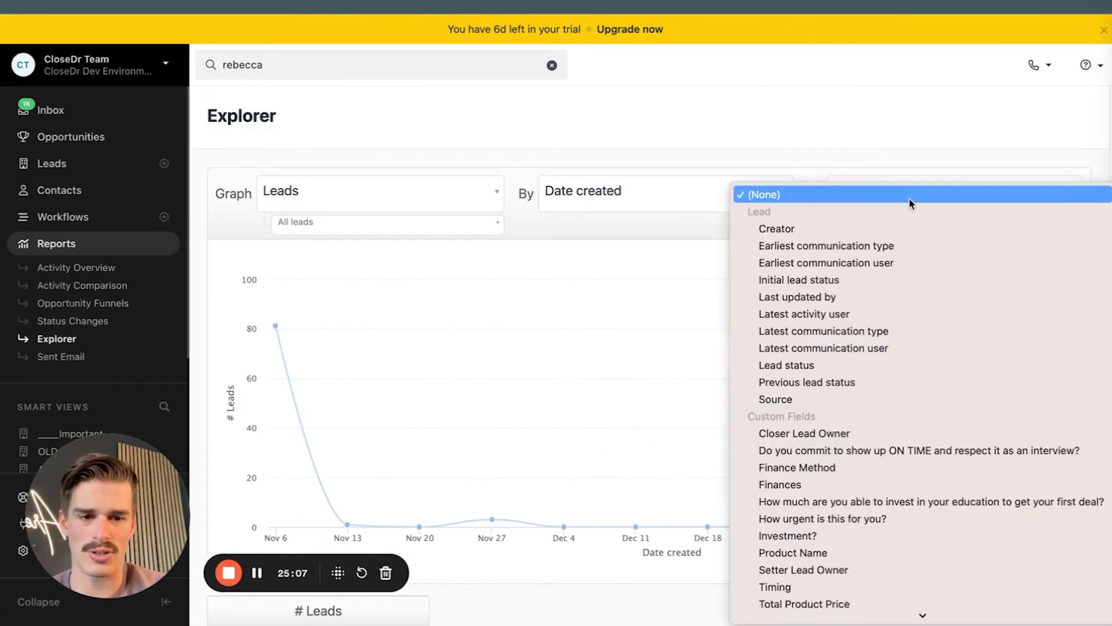
{"action": "left_click", "coordinate": [927, 501]}
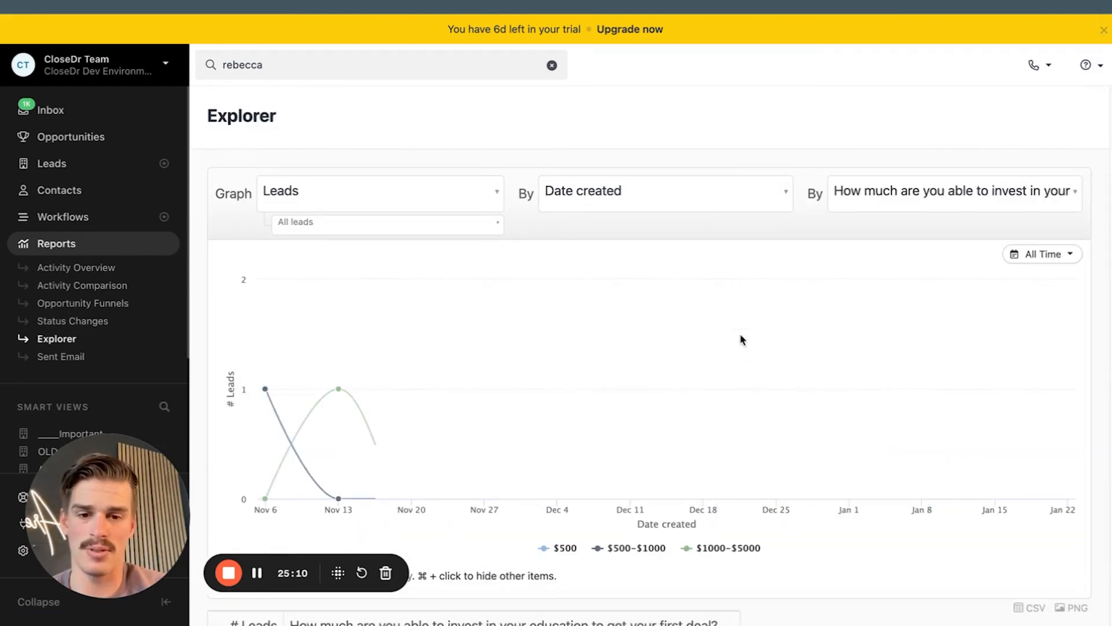
{"action": "scroll", "coordinate": [652, 393], "scroll_direction": "down", "scroll_amount": 2}
{"action": "scroll", "coordinate": [811, 319], "scroll_direction": "down", "scroll_amount": 1}
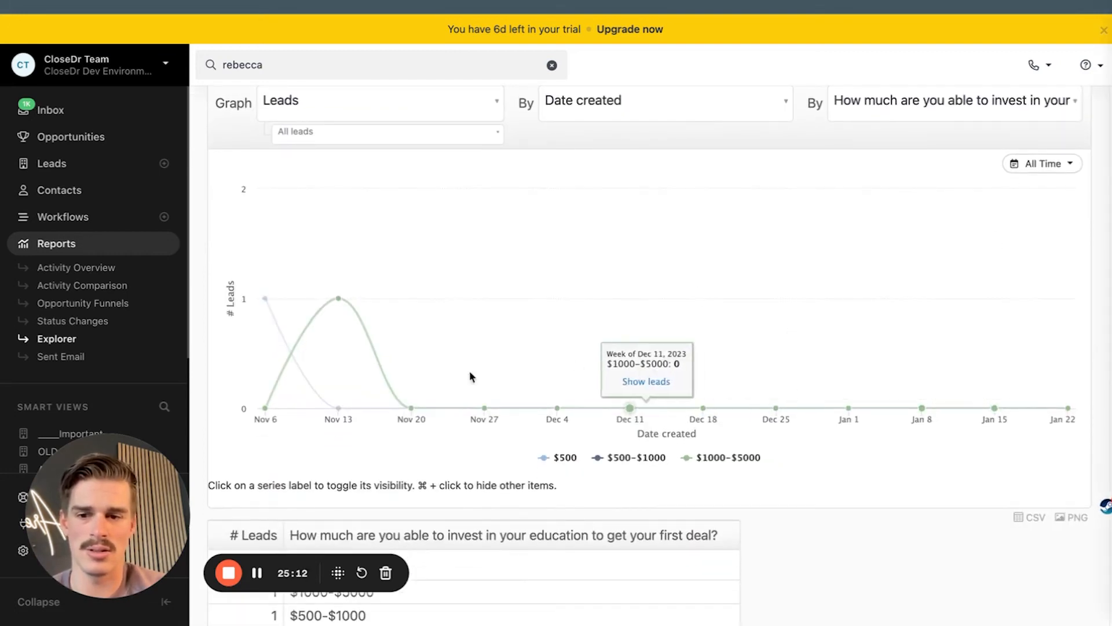
{"action": "scroll", "coordinate": [406, 371], "scroll_direction": "down", "scroll_amount": 2}
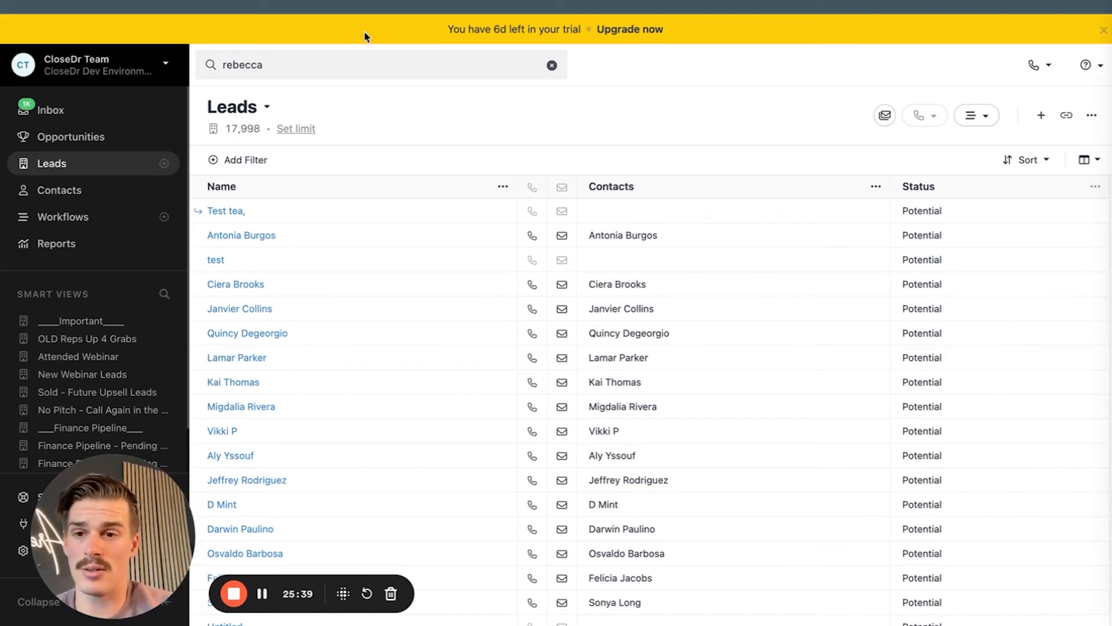
Step: Browse the custom activities available as lead filters and open the filter options of 01. New Activity
{"action": "left_click", "coordinate": [223, 161]}
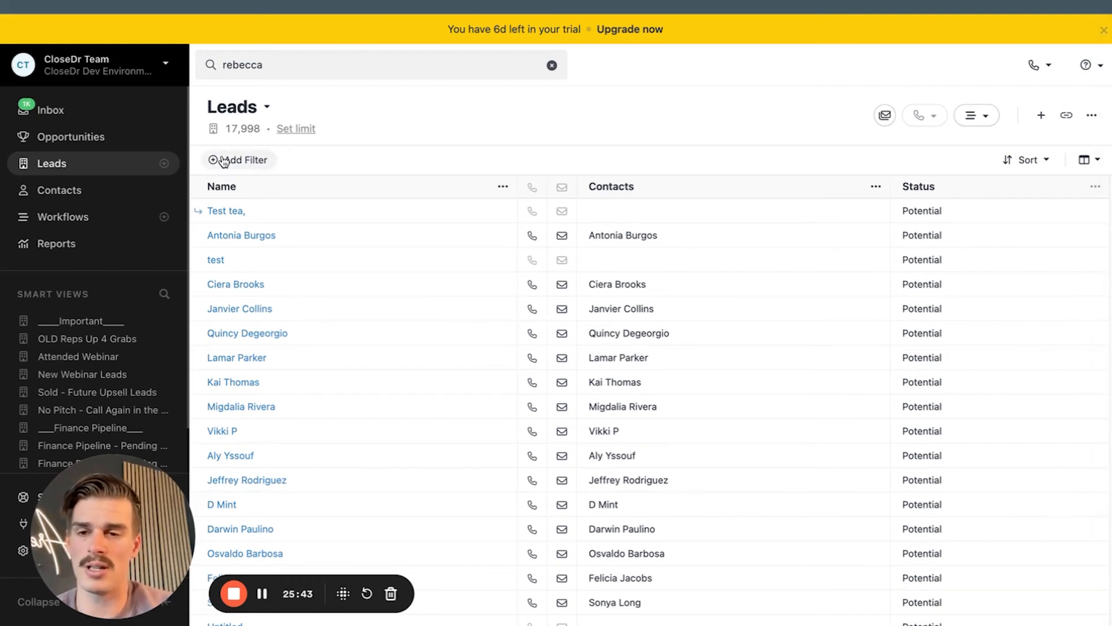
{"action": "scroll", "coordinate": [849, 486], "scroll_direction": "down", "scroll_amount": 2}
{"action": "left_click", "coordinate": [845, 563]}
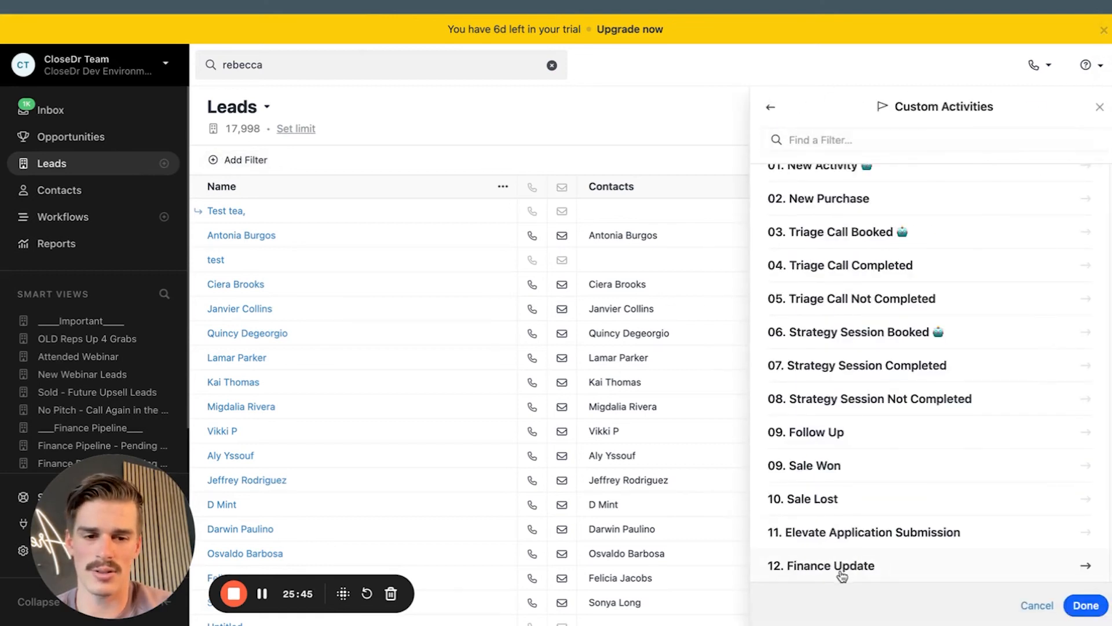
{"action": "scroll", "coordinate": [845, 261], "scroll_direction": "up", "scroll_amount": 2}
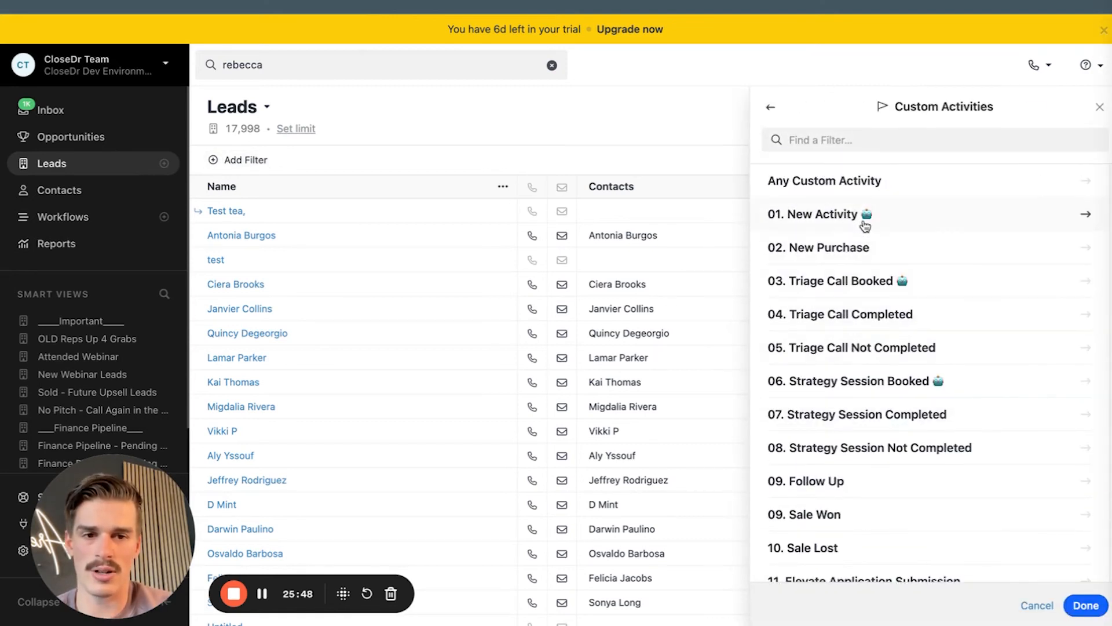
{"action": "left_click", "coordinate": [863, 226]}
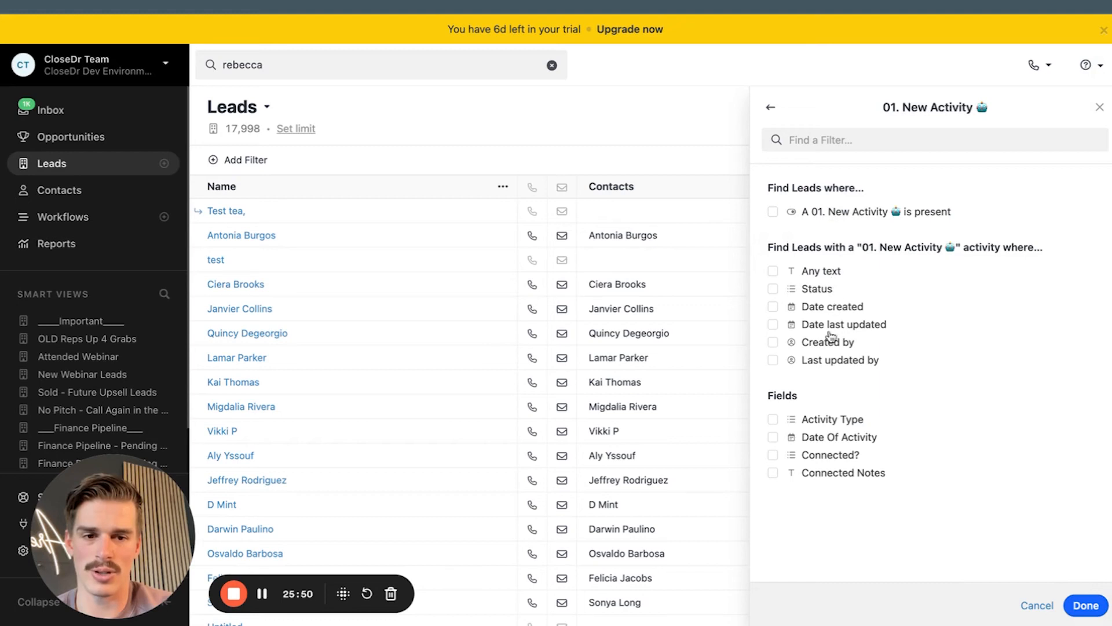
Step: Filter the leads by a 01. New Activity whose Activity Type is any of Live Webinar Opt-In
{"action": "left_click", "coordinate": [821, 421]}
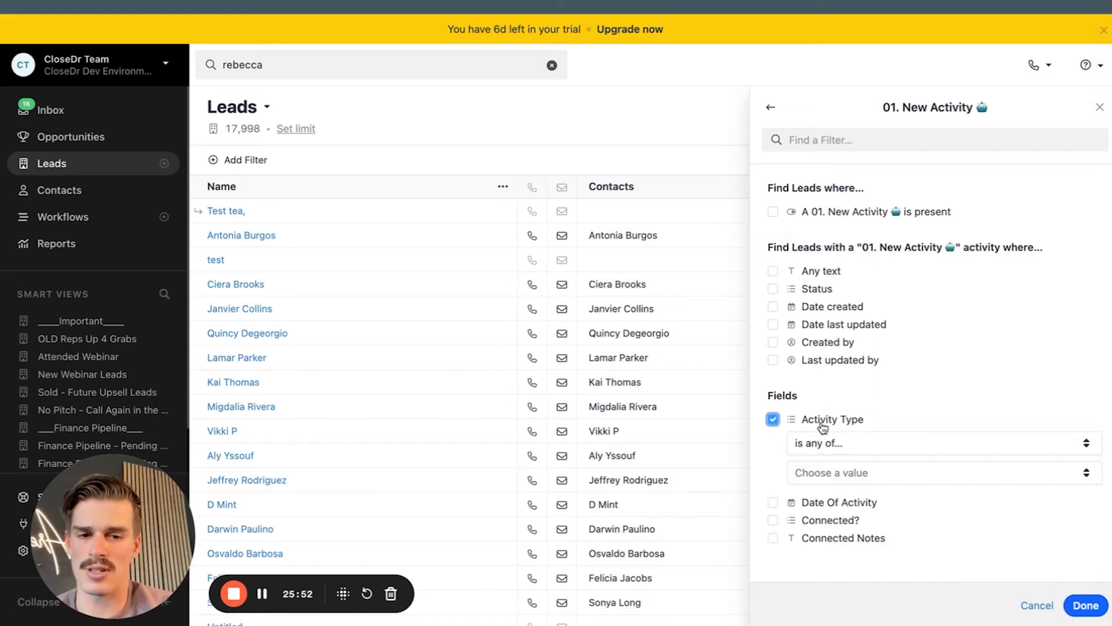
{"action": "left_click", "coordinate": [822, 423]}
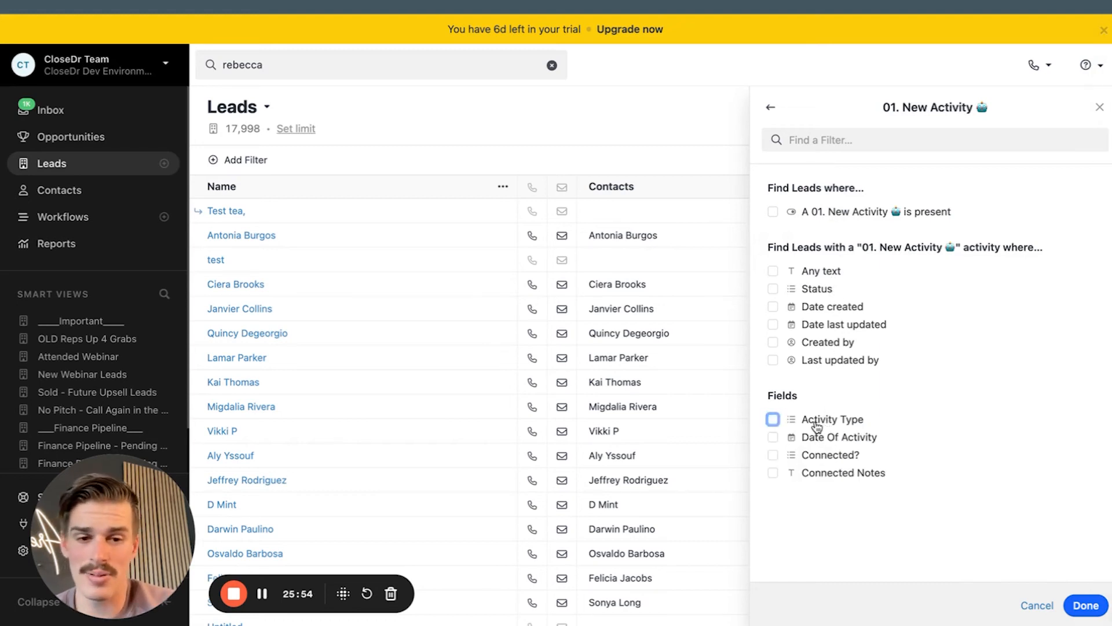
{"action": "left_click", "coordinate": [817, 426]}
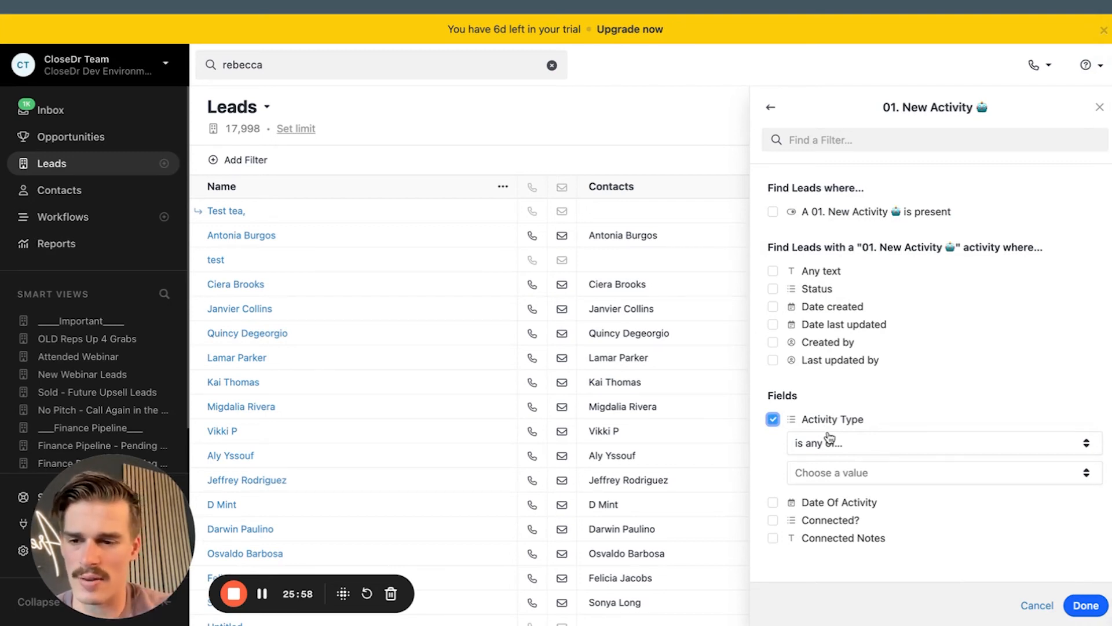
{"action": "left_click", "coordinate": [825, 477]}
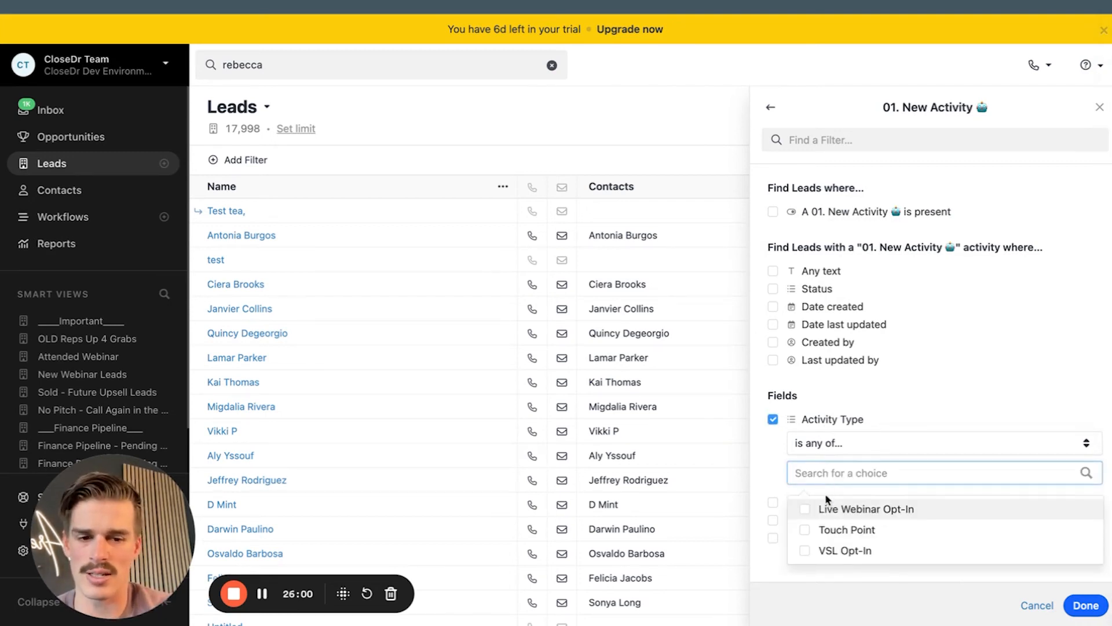
{"action": "left_click", "coordinate": [828, 510]}
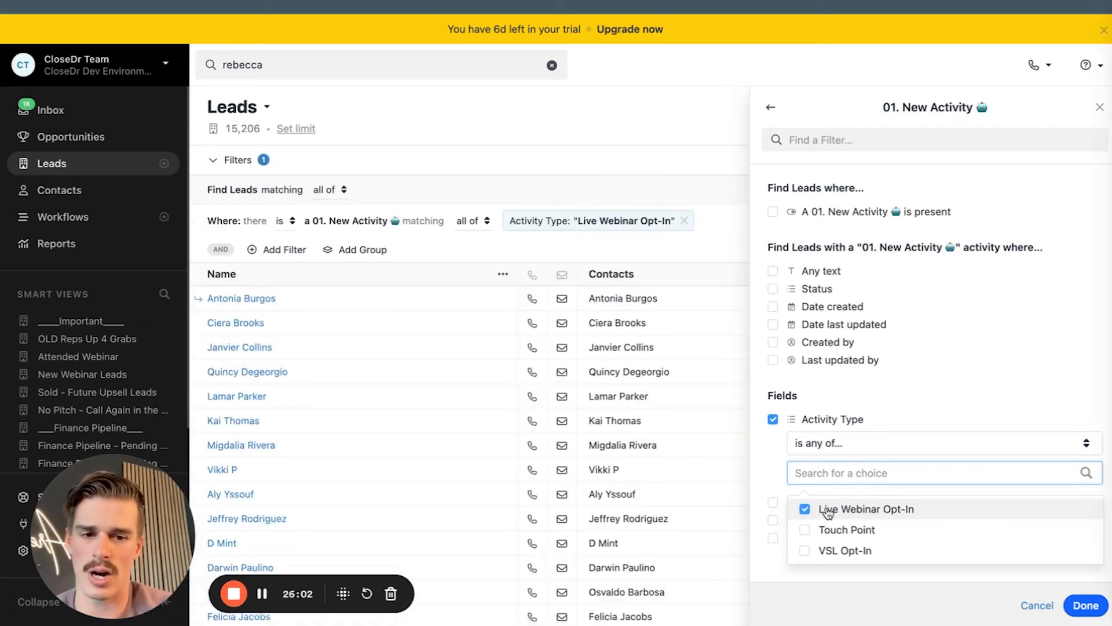
Step: Switch the Activity Type value to VSL Opt-In and remove the 01. New Activity filter from the leads list
{"action": "left_click", "coordinate": [834, 550]}
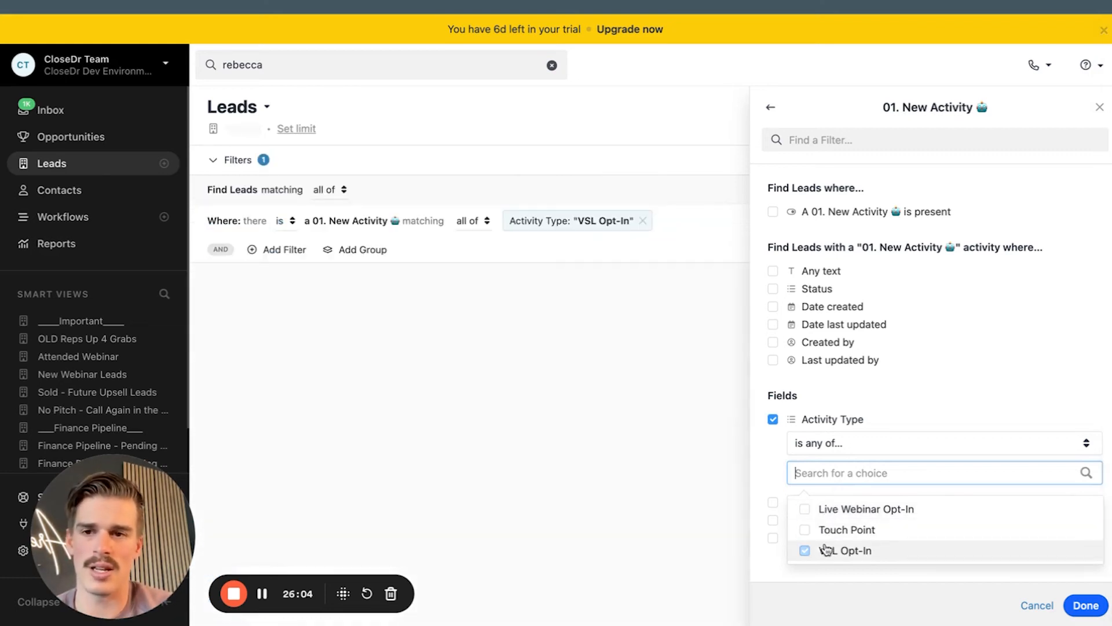
{"action": "left_click", "coordinate": [863, 553]}
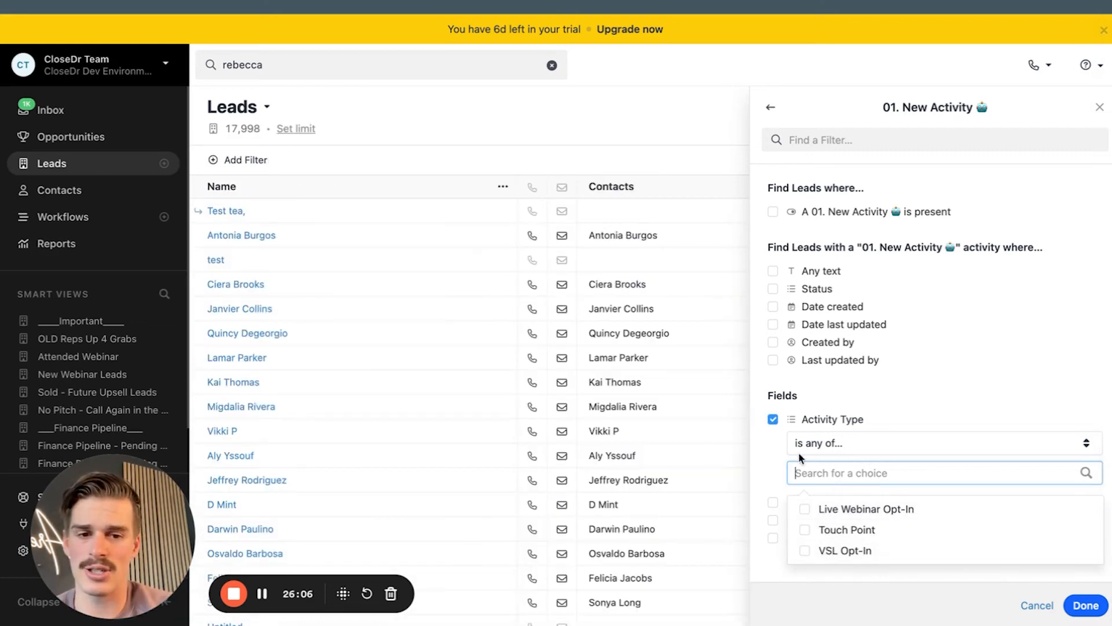
{"action": "left_click", "coordinate": [771, 421]}
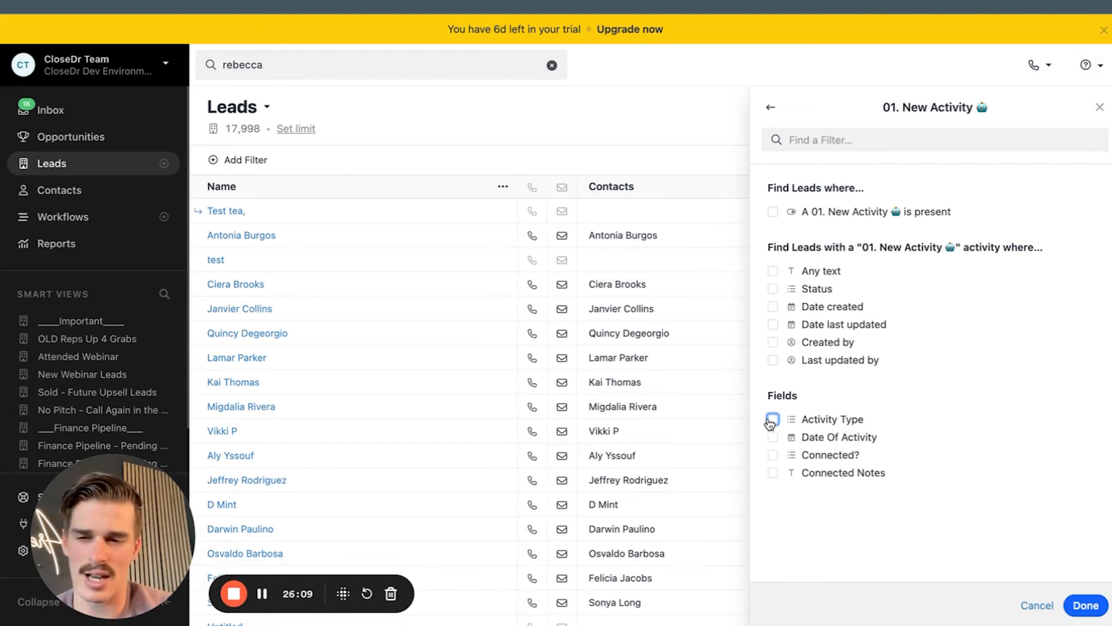
{"action": "left_click", "coordinate": [629, 120]}
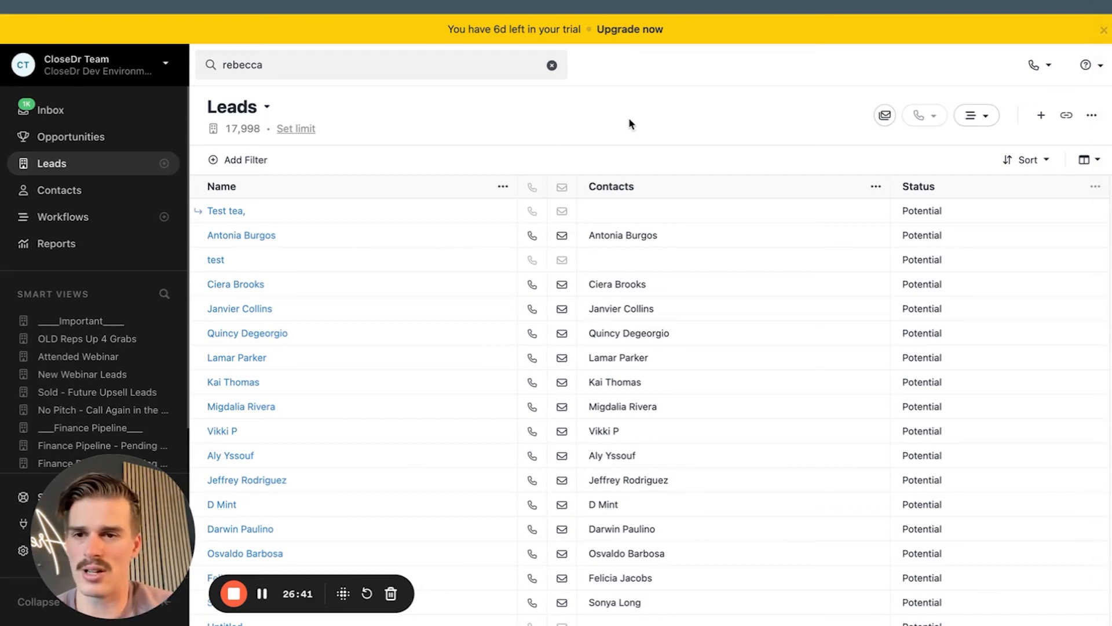
Step: Look through the unfiltered leads list and examine the leads' statuses
{"action": "scroll", "coordinate": [521, 299], "scroll_direction": "down", "scroll_amount": 2}
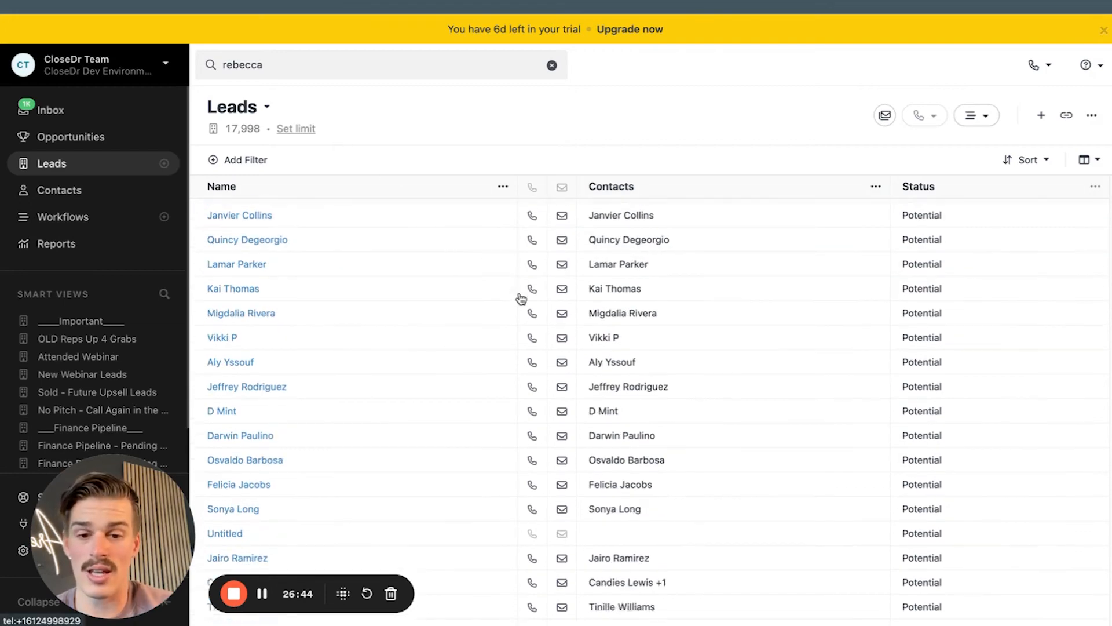
{"action": "scroll", "coordinate": [522, 298], "scroll_direction": "down", "scroll_amount": 10}
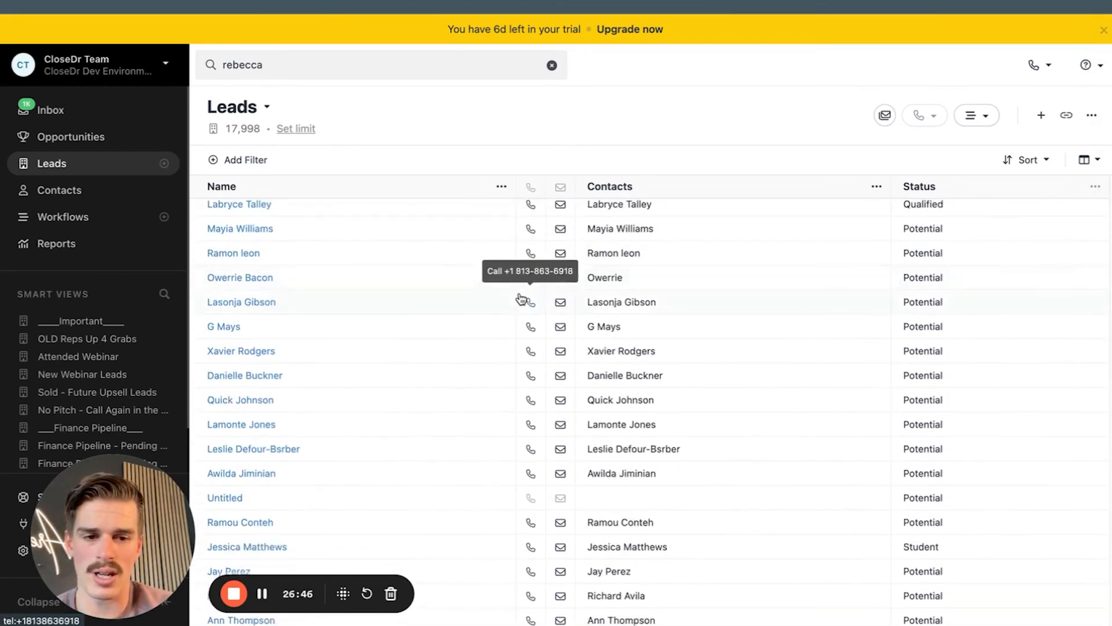
{"action": "scroll", "coordinate": [522, 298], "scroll_direction": "down", "scroll_amount": 20}
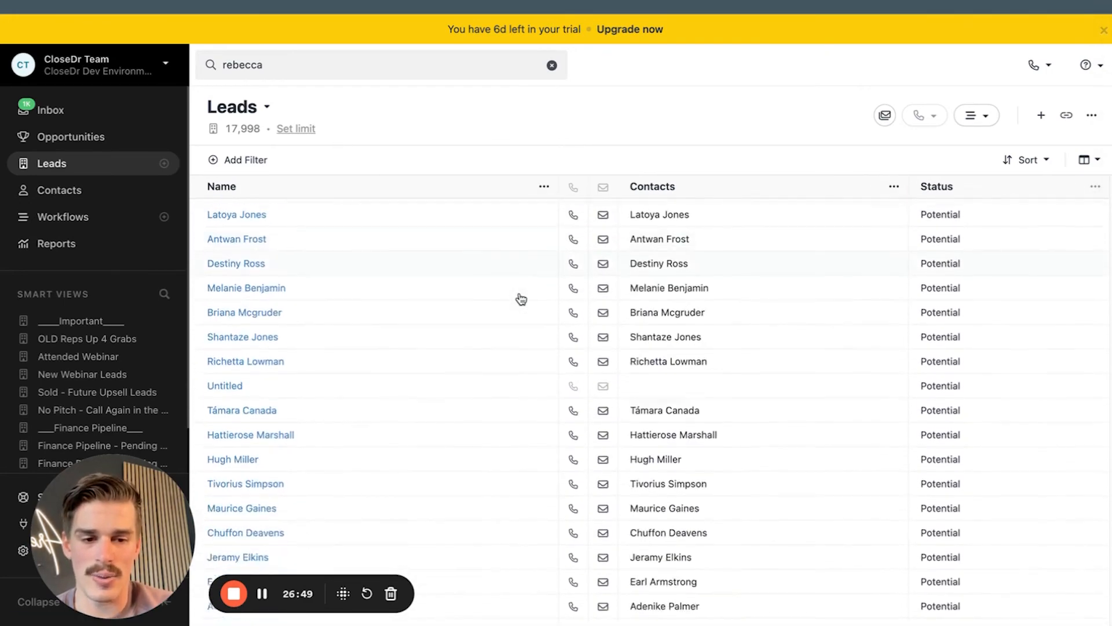
{"action": "scroll", "coordinate": [521, 299], "scroll_direction": "down", "scroll_amount": 20}
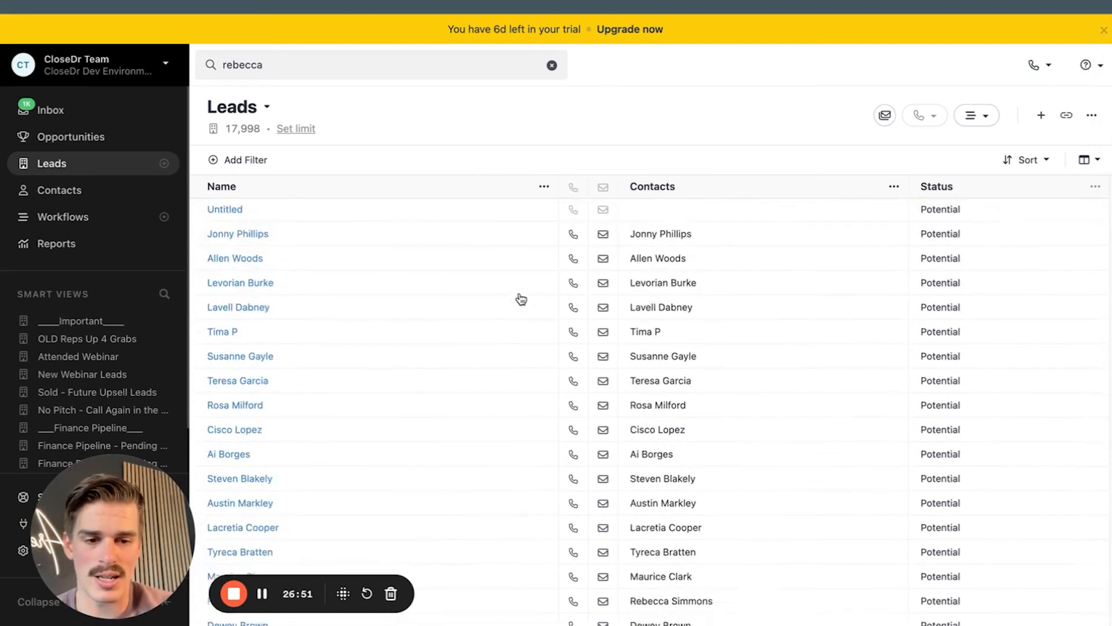
{"action": "scroll", "coordinate": [521, 298], "scroll_direction": "down", "scroll_amount": 20}
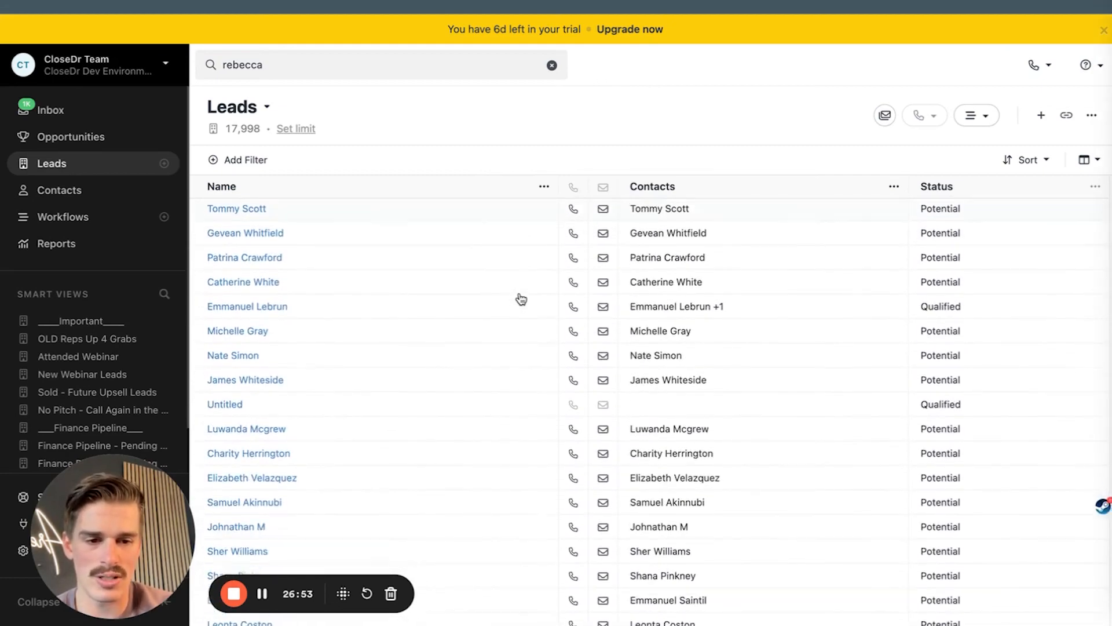
{"action": "scroll", "coordinate": [521, 298], "scroll_direction": "down", "scroll_amount": 10}
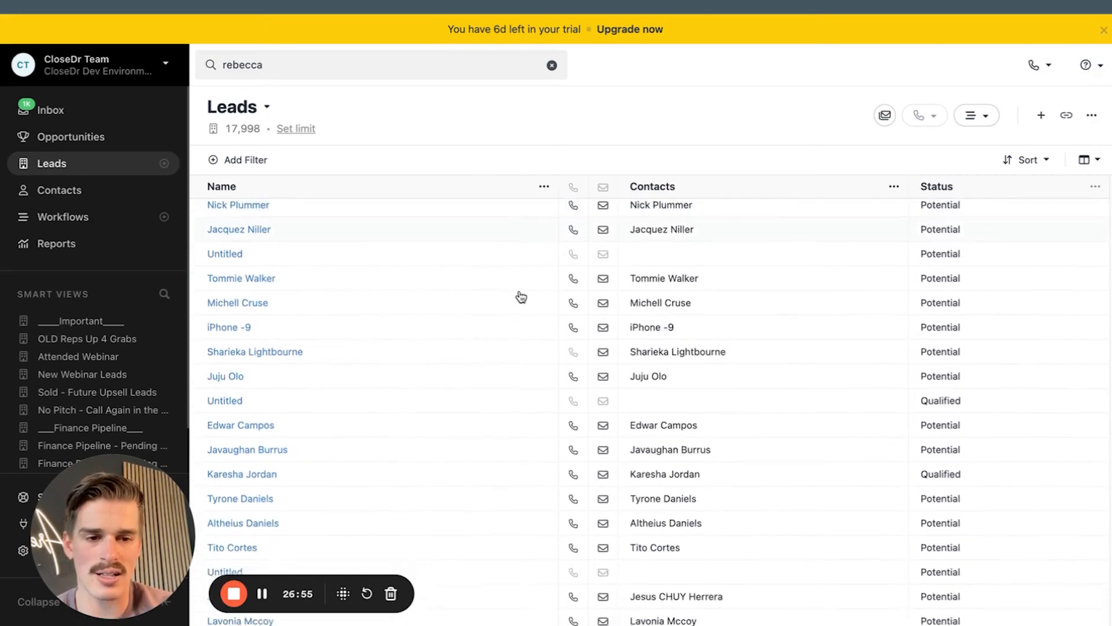
{"action": "scroll", "coordinate": [522, 297], "scroll_direction": "down", "scroll_amount": 10}
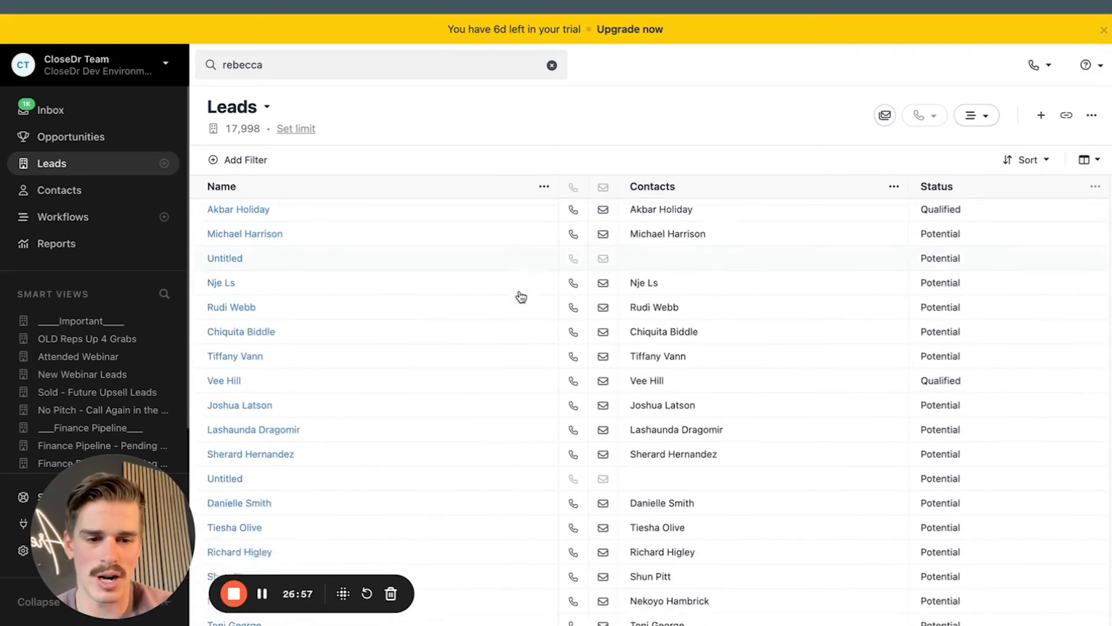
{"action": "scroll", "coordinate": [520, 297], "scroll_direction": "down", "scroll_amount": 5}
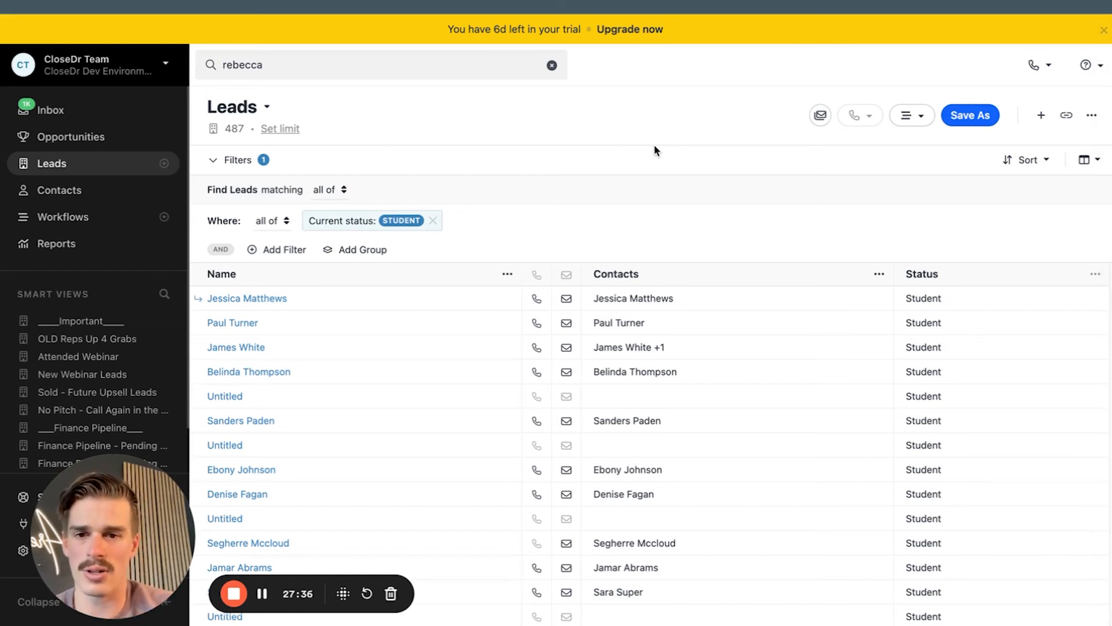
Step: Open the second lead in the Student-filtered list and show all activity types in its timeline
{"action": "left_click", "coordinate": [233, 323]}
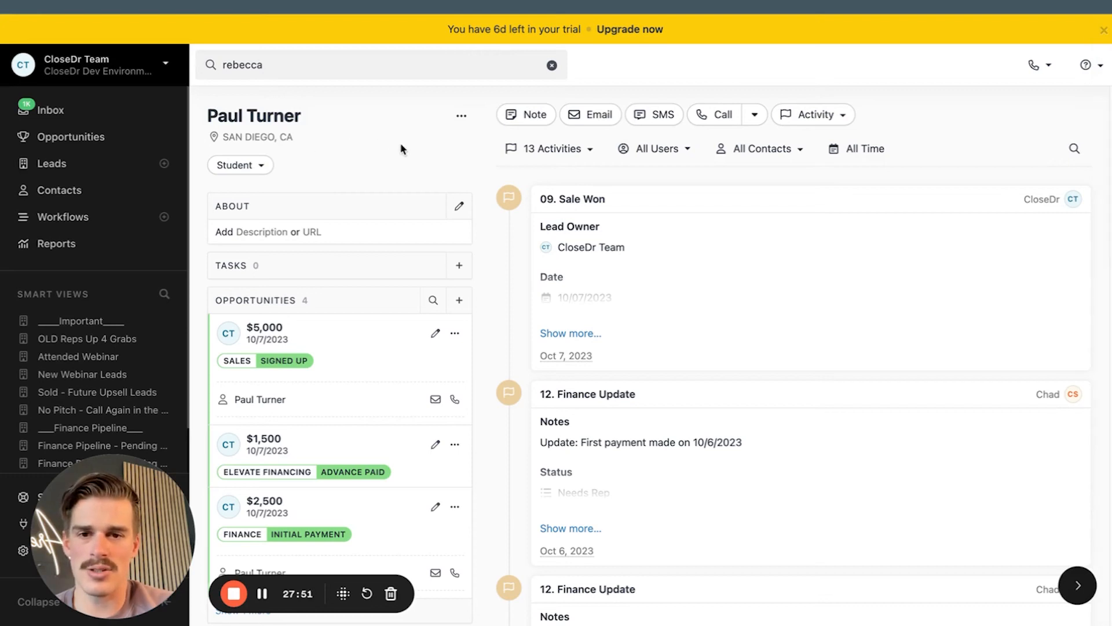
{"action": "left_click", "coordinate": [553, 149]}
{"action": "left_click", "coordinate": [514, 218]}
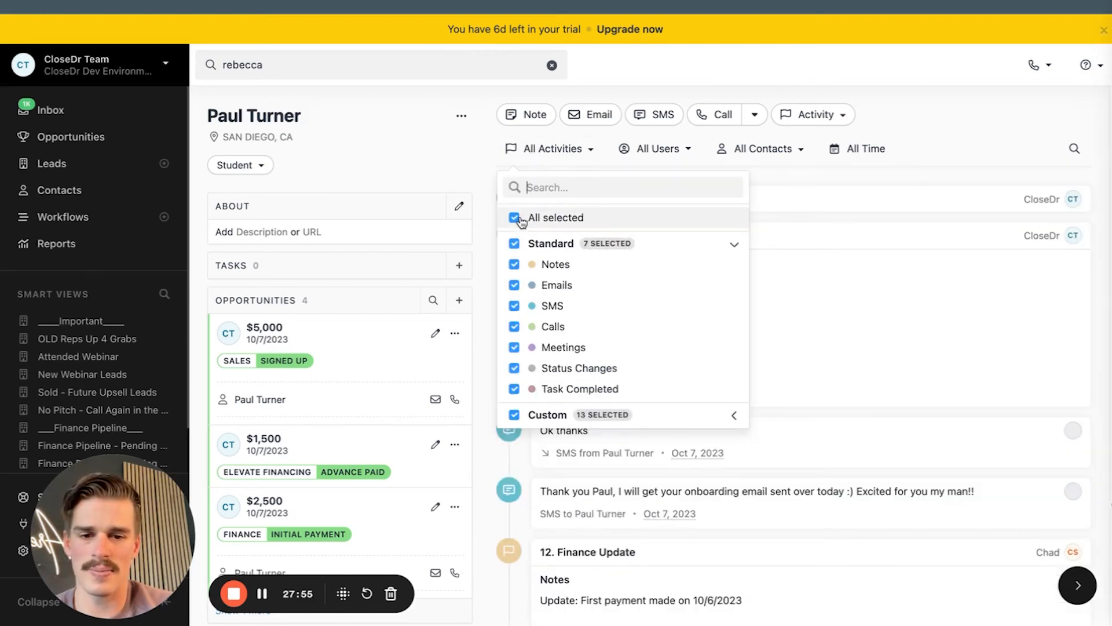
Step: Hide the custom activities from the lead's timeline and look through the standard activities
{"action": "left_click", "coordinate": [550, 149]}
{"action": "left_click", "coordinate": [550, 149]}
{"action": "left_click", "coordinate": [514, 415]}
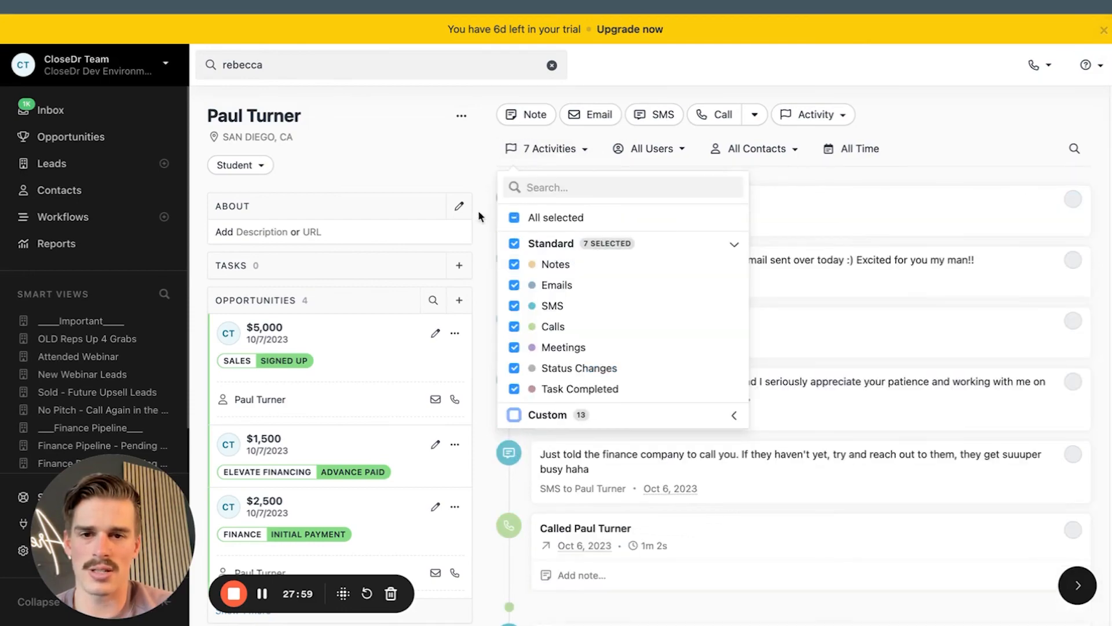
{"action": "left_click", "coordinate": [478, 215]}
{"action": "scroll", "coordinate": [534, 322], "scroll_direction": "down", "scroll_amount": 10}
{"action": "scroll", "coordinate": [534, 322], "scroll_direction": "up", "scroll_amount": 7}
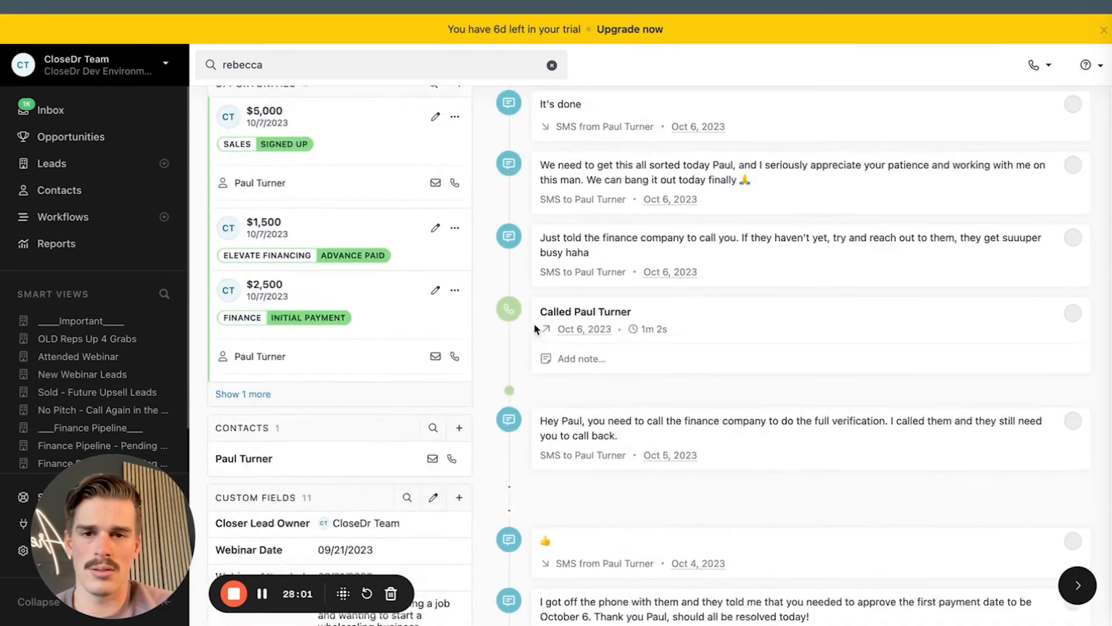
Step: Limit the lead's timeline to custom activities only, with all standard activity types excluded
{"action": "scroll", "coordinate": [534, 322], "scroll_direction": "up", "scroll_amount": 5}
{"action": "left_click", "coordinate": [548, 148]}
{"action": "left_click", "coordinate": [514, 415]}
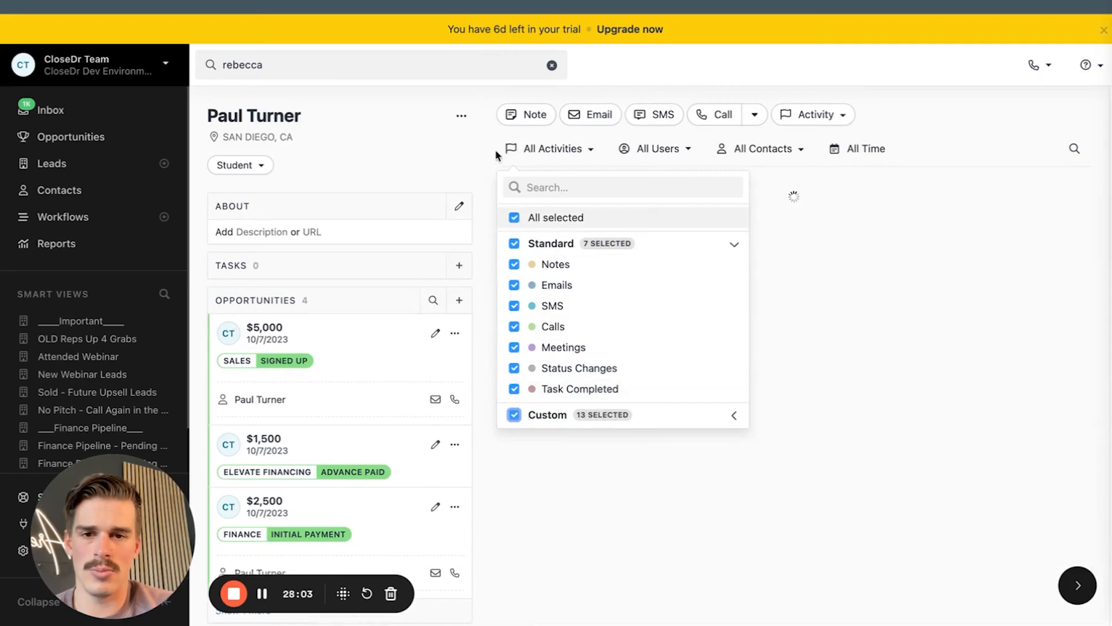
{"action": "left_click", "coordinate": [524, 218]}
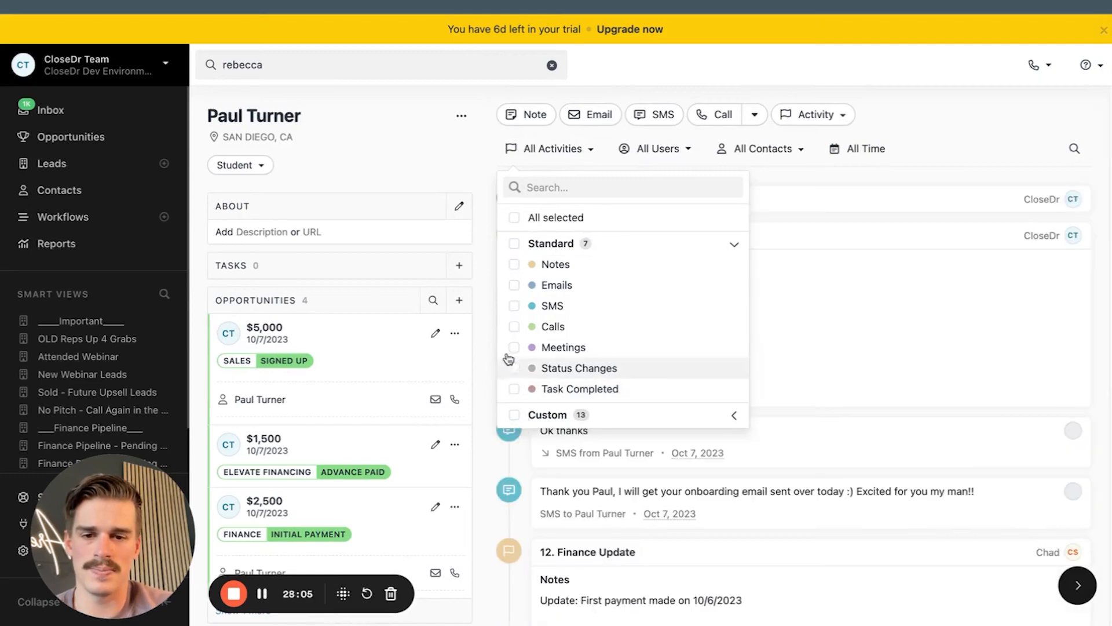
{"action": "left_click", "coordinate": [514, 416]}
{"action": "left_click", "coordinate": [488, 322]}
Step: Review the Date Of Activity and Activity Type of the lead's 01. New Activity entry
{"action": "scroll", "coordinate": [702, 462], "scroll_direction": "down", "scroll_amount": 15}
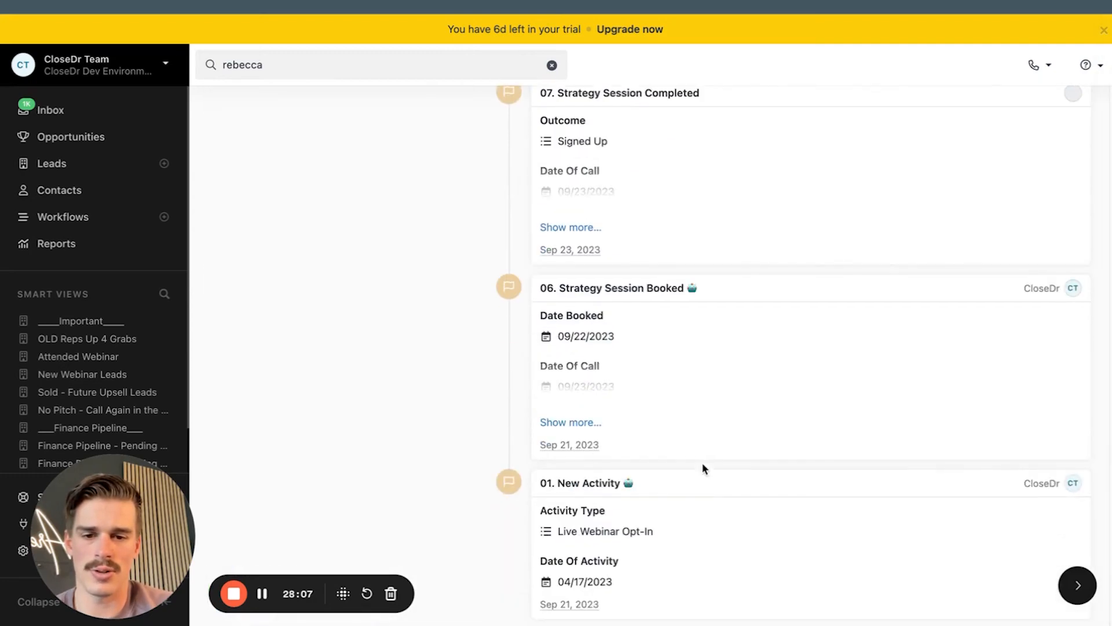
{"action": "left_click_drag", "start_coordinate": [564, 581], "coordinate": [606, 581]}
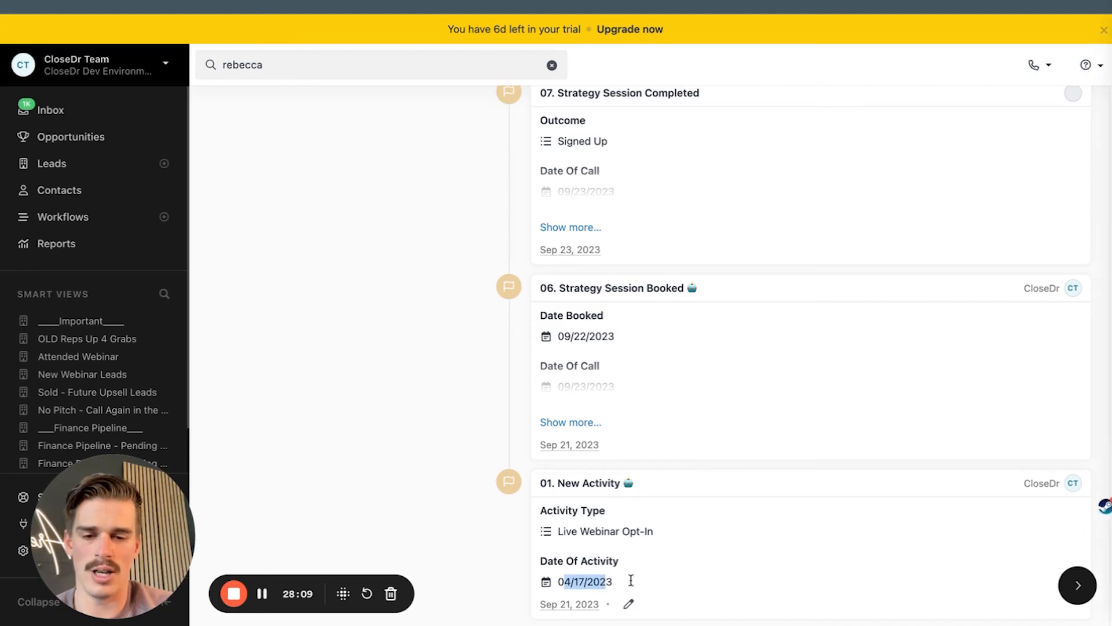
{"action": "left_click", "coordinate": [654, 573]}
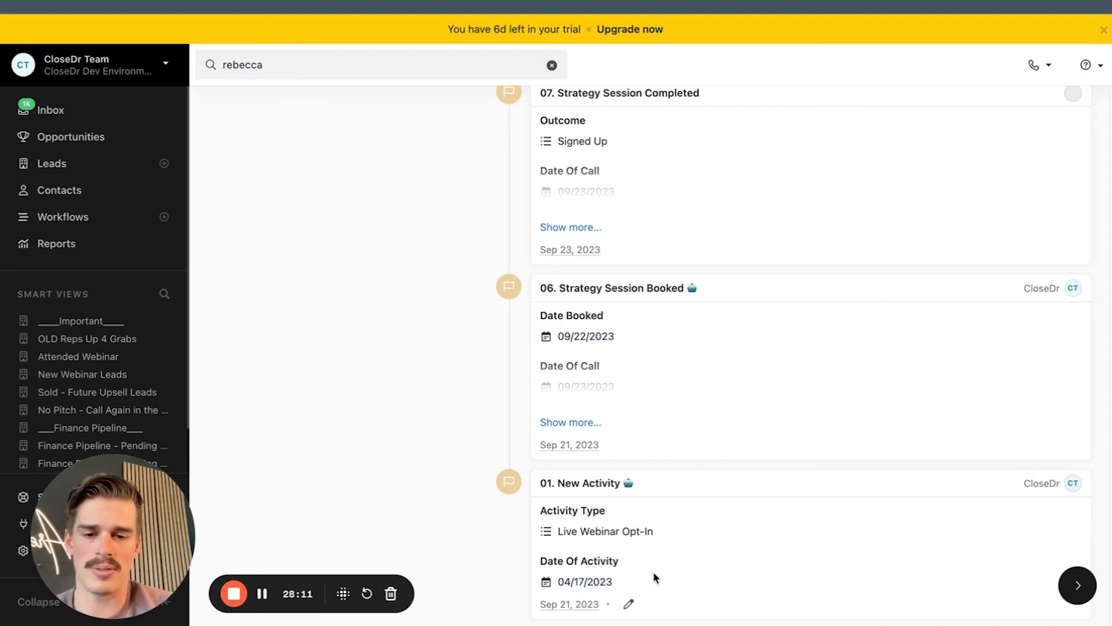
{"action": "left_click_drag", "start_coordinate": [564, 531], "coordinate": [654, 532]}
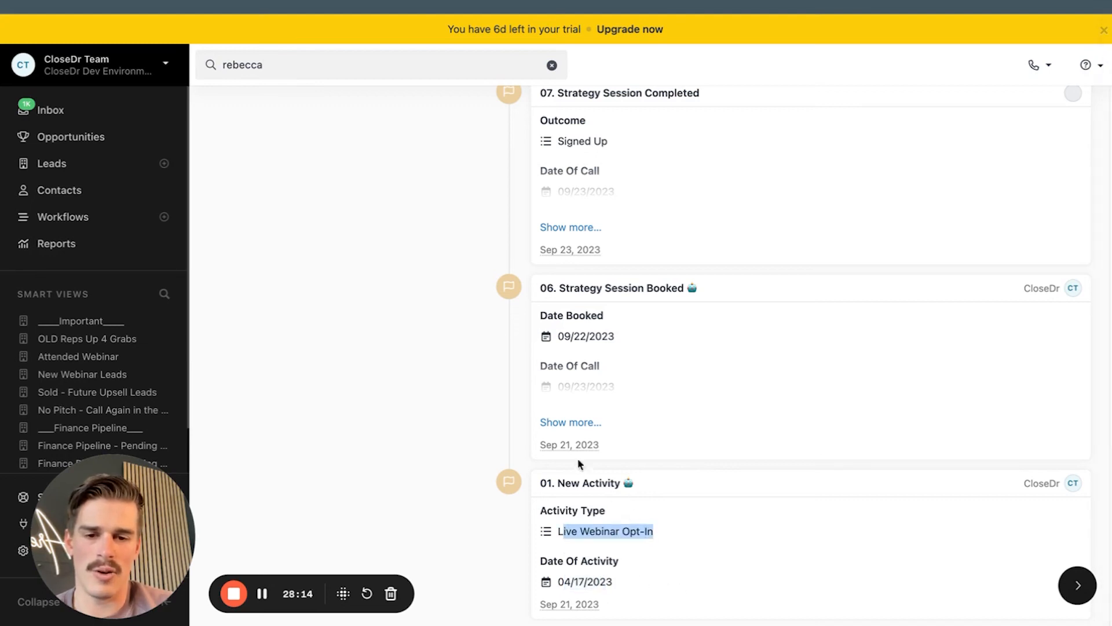
Step: Expand the 06. Strategy Session Booked entry and review its Date Booked, Date Of Call and Closer Lead Owner
{"action": "left_click", "coordinate": [571, 423]}
{"action": "scroll", "coordinate": [550, 405], "scroll_direction": "up", "scroll_amount": 1}
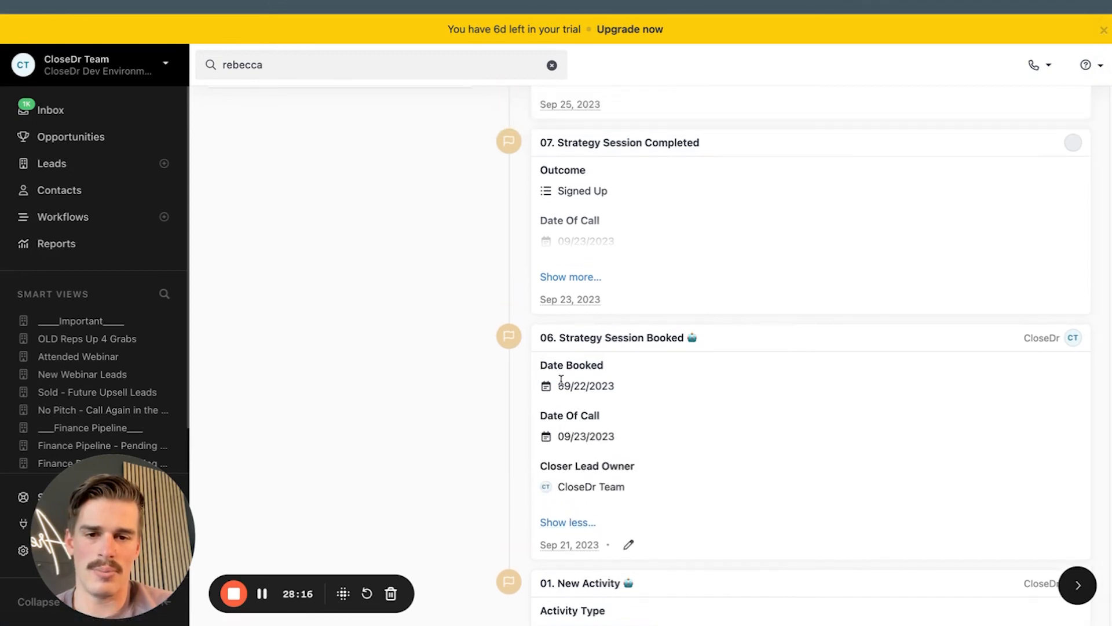
{"action": "left_click_drag", "start_coordinate": [560, 382], "coordinate": [618, 386]}
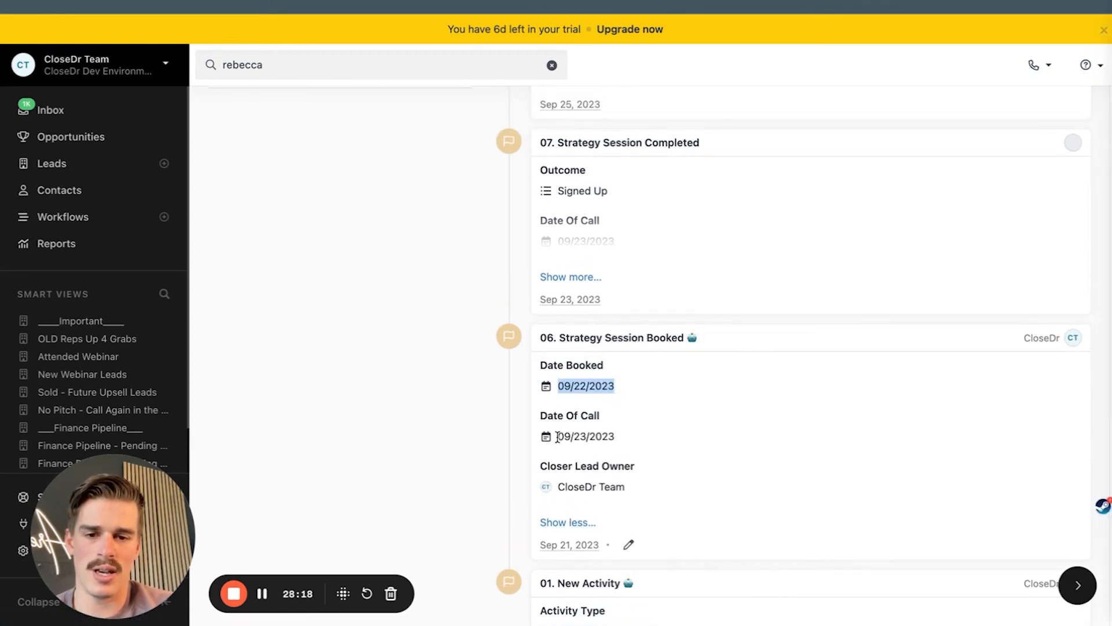
{"action": "left_click_drag", "start_coordinate": [558, 439], "coordinate": [614, 439]}
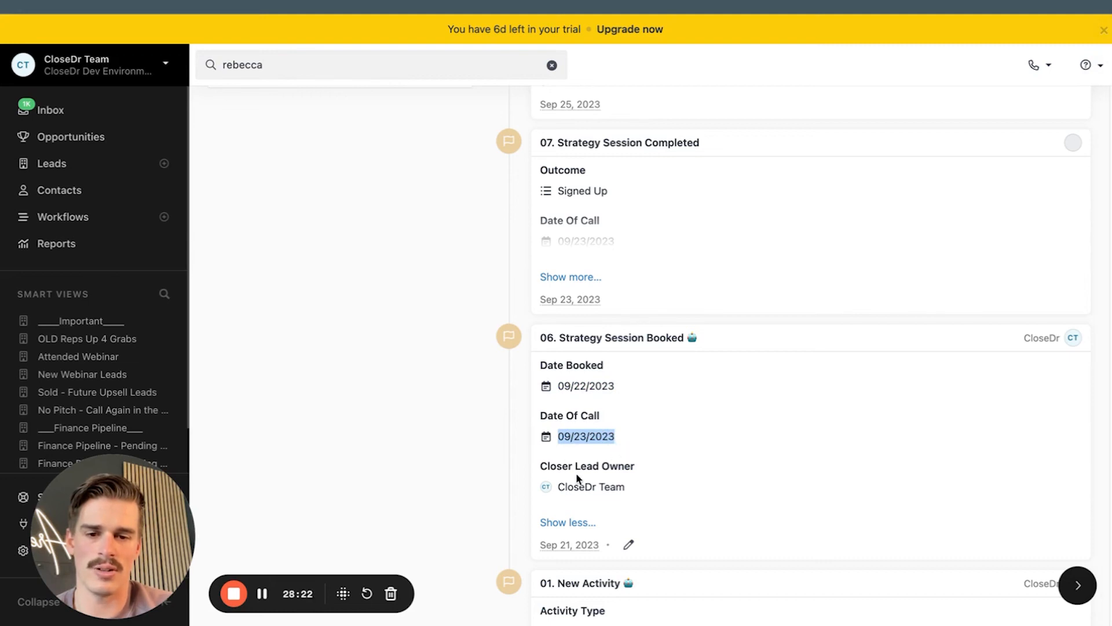
{"action": "left_click_drag", "start_coordinate": [574, 487], "coordinate": [647, 485]}
{"action": "scroll", "coordinate": [648, 485], "scroll_direction": "up", "scroll_amount": 2}
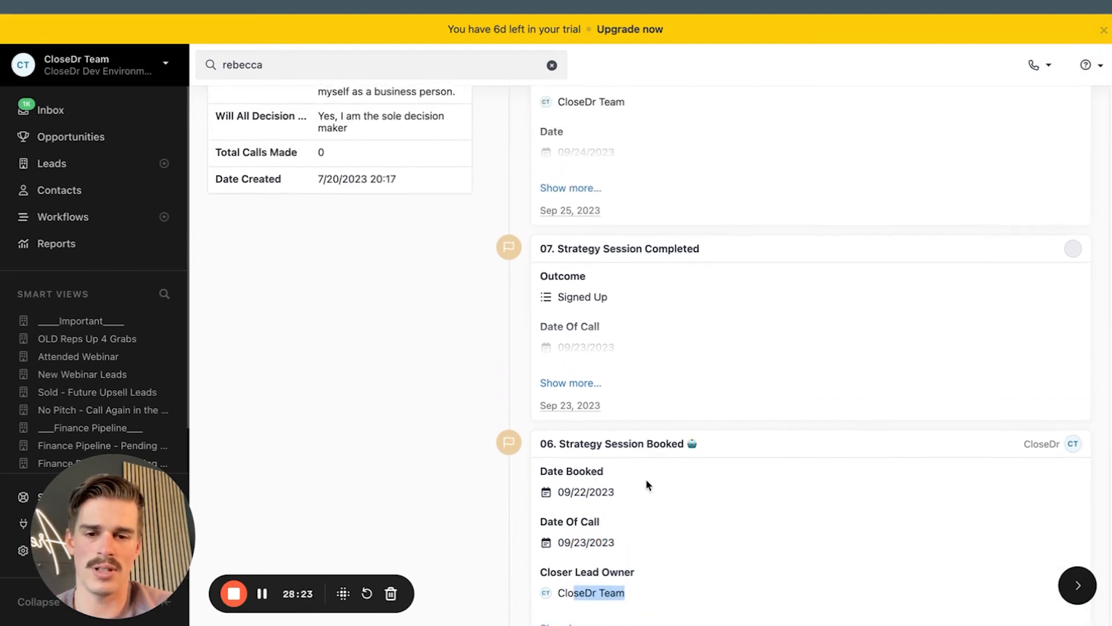
Step: Expand the lead's 07. Strategy Session Completed entry and review its Outcome, call details, objection and package fields
{"action": "left_click", "coordinate": [575, 387]}
{"action": "scroll", "coordinate": [596, 224], "scroll_direction": "down", "scroll_amount": 2}
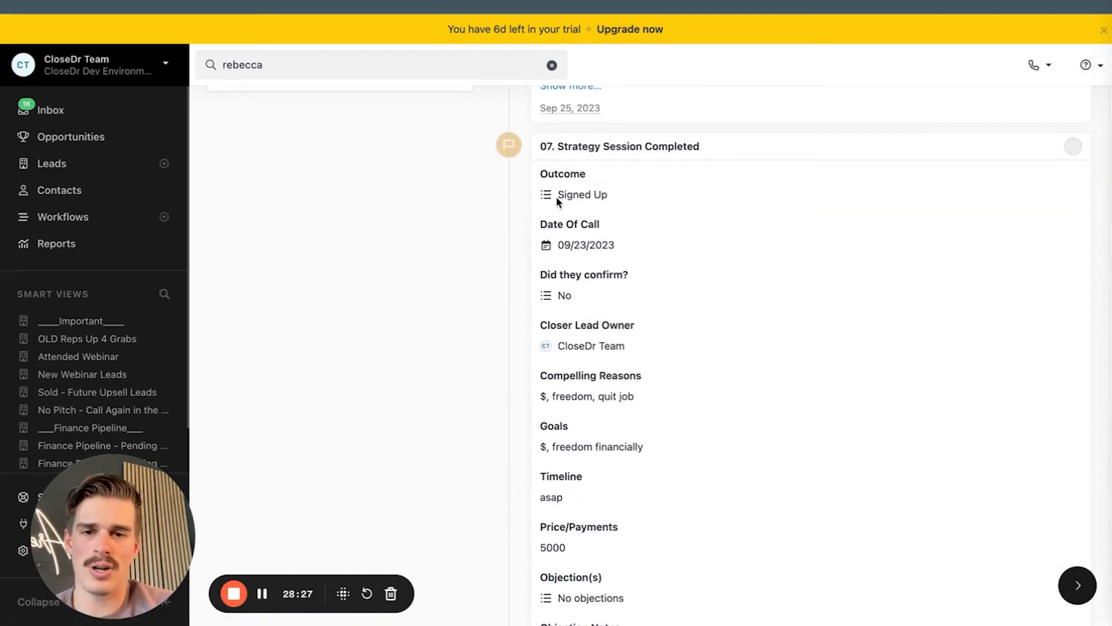
{"action": "left_click_drag", "start_coordinate": [557, 195], "coordinate": [608, 195]}
{"action": "scroll", "coordinate": [608, 200], "scroll_direction": "down", "scroll_amount": 5}
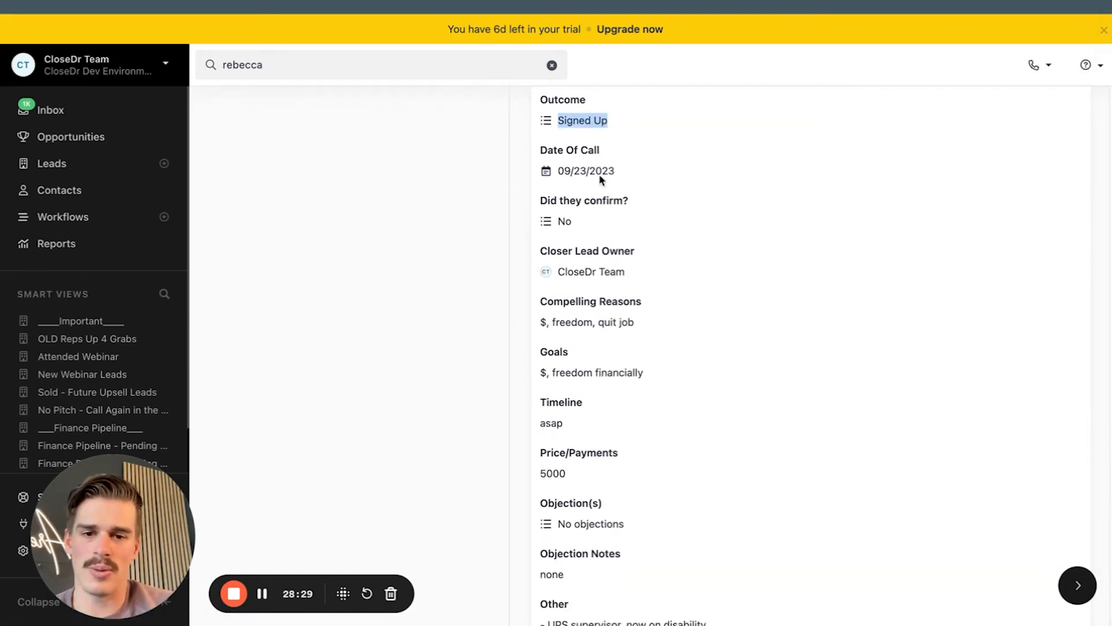
{"action": "scroll", "coordinate": [574, 353], "scroll_direction": "down", "scroll_amount": 3}
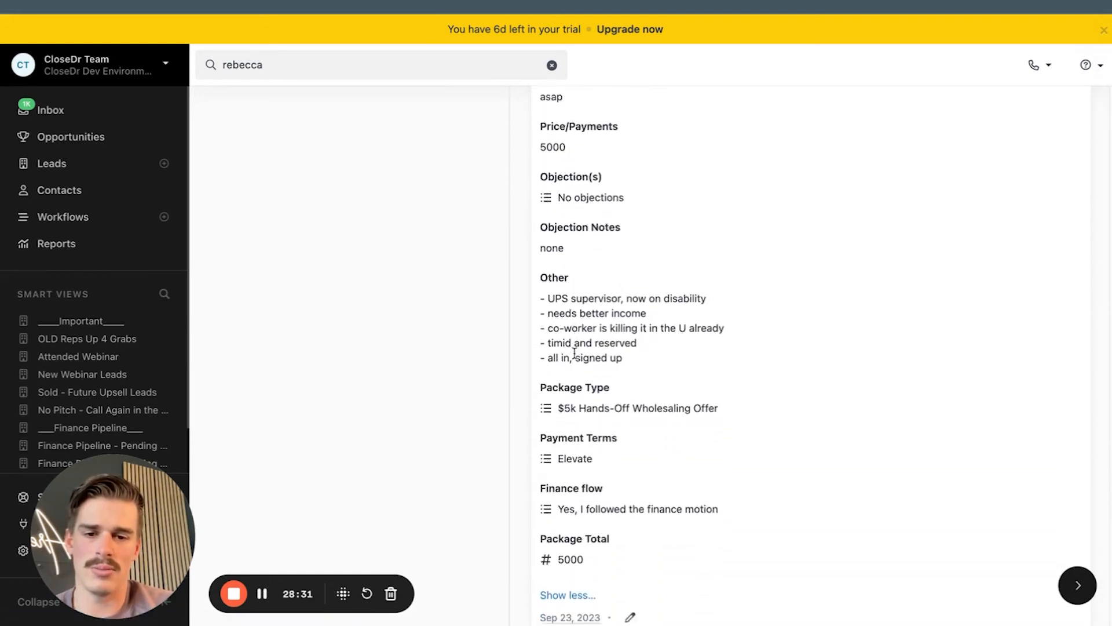
{"action": "scroll", "coordinate": [576, 356], "scroll_direction": "up", "scroll_amount": 4}
{"action": "scroll", "coordinate": [575, 355], "scroll_direction": "up", "scroll_amount": 2}
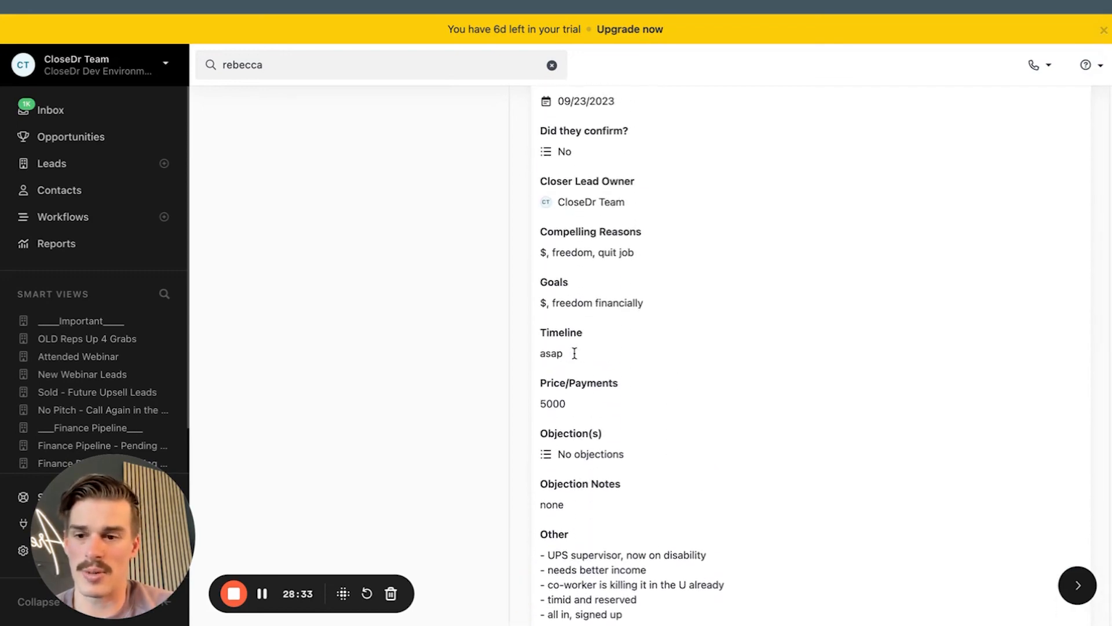
Step: Review the lead's opportunity values in the Sales, Elevate Financing and Finance pipelines
{"action": "scroll", "coordinate": [574, 353], "scroll_direction": "up", "scroll_amount": 10}
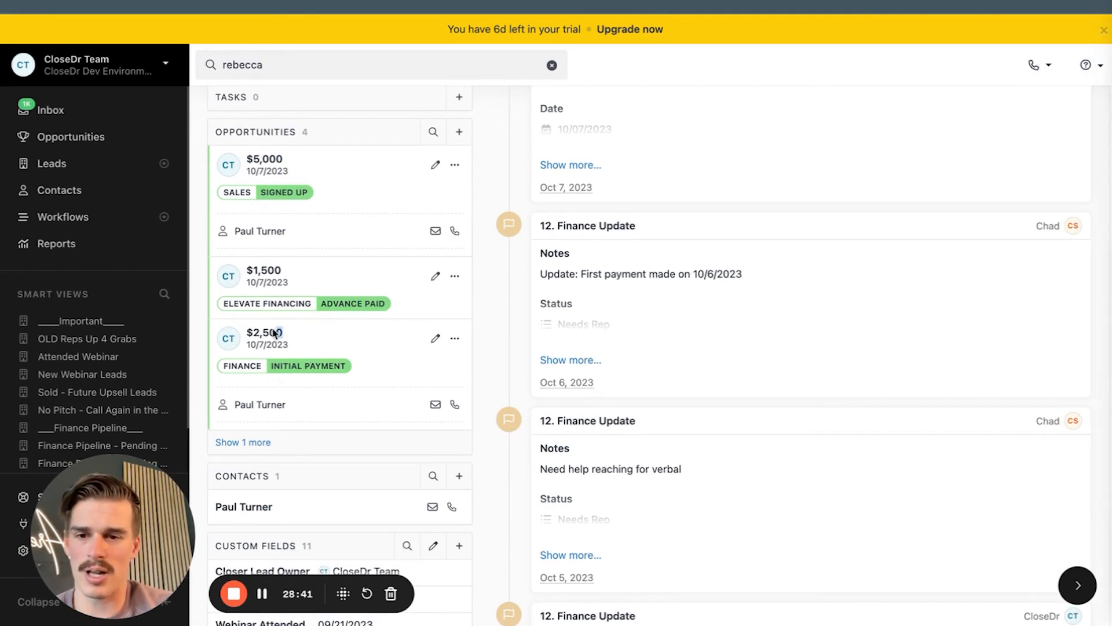
{"action": "left_click_drag", "start_coordinate": [275, 333], "coordinate": [252, 333]}
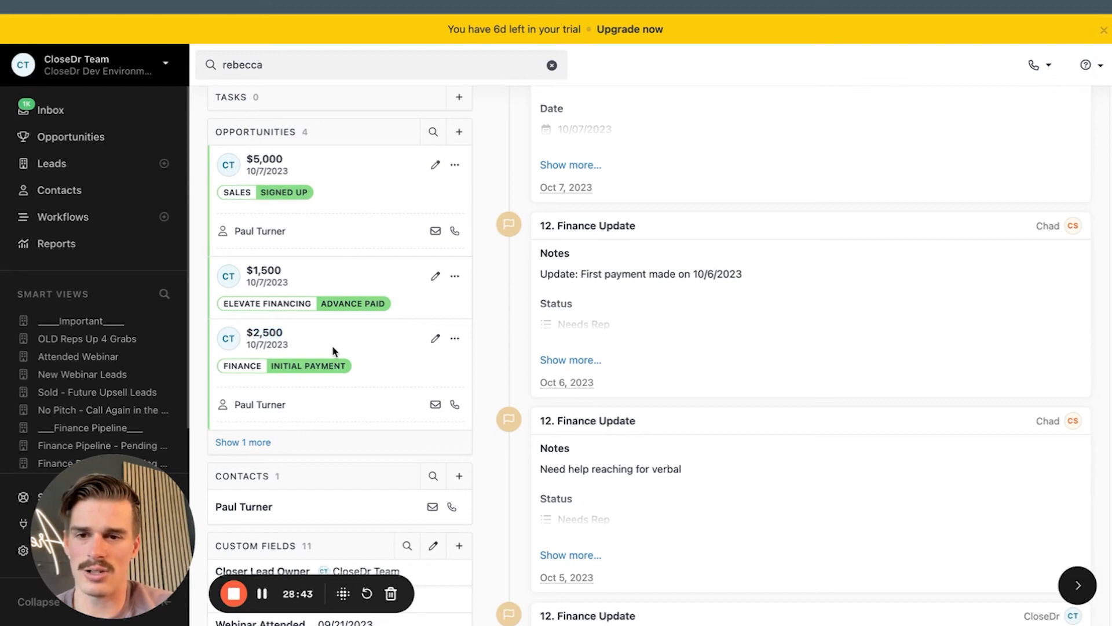
{"action": "left_click_drag", "start_coordinate": [282, 270], "coordinate": [248, 272]}
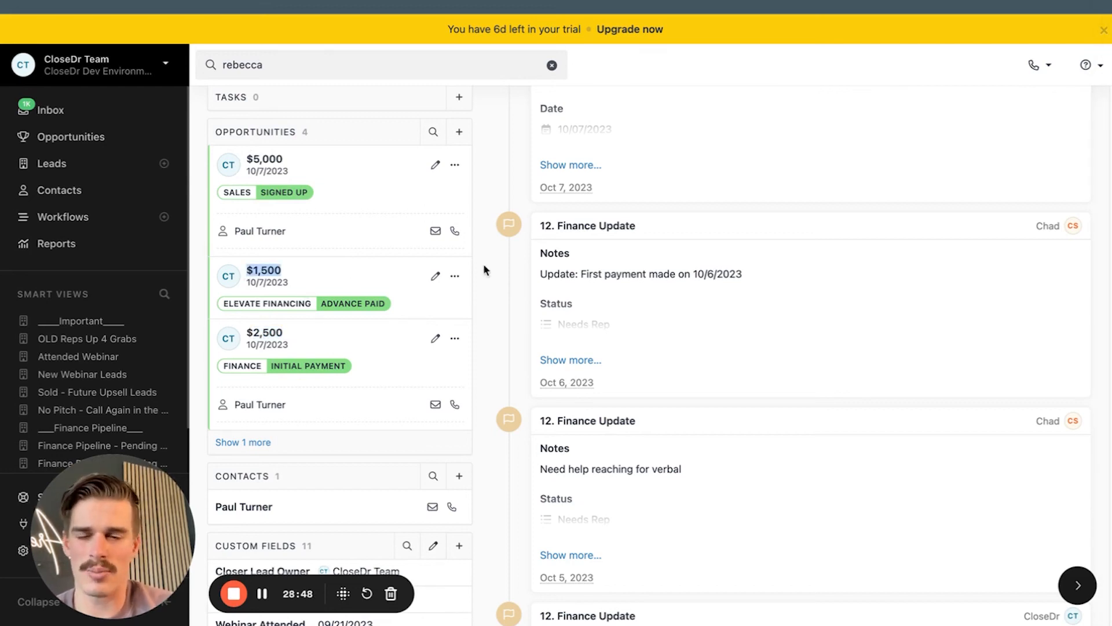
{"action": "scroll", "coordinate": [484, 269], "scroll_direction": "up", "scroll_amount": 1}
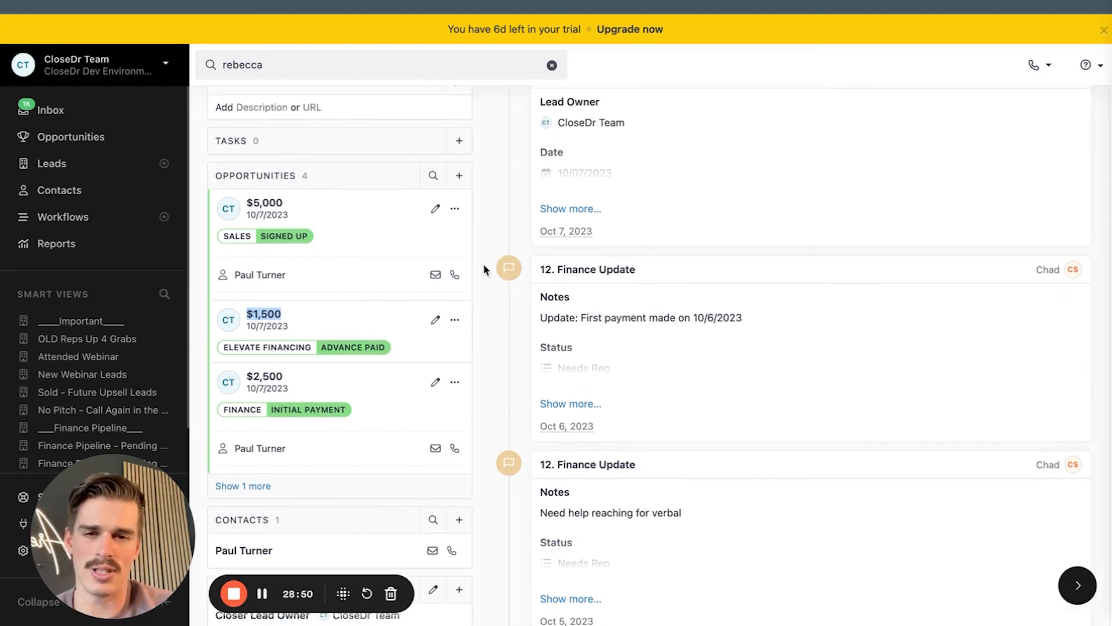
{"action": "scroll", "coordinate": [484, 265], "scroll_direction": "up", "scroll_amount": 3}
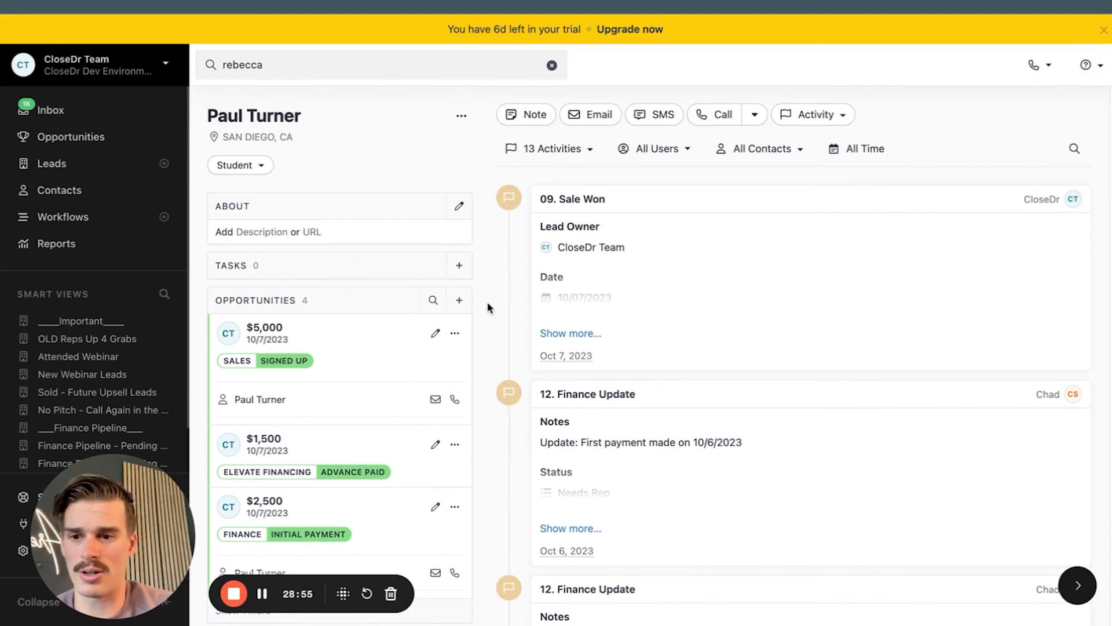
Step: Review the Notes and Status of the lead's earlier 12. Finance Update entries
{"action": "scroll", "coordinate": [488, 307], "scroll_direction": "down", "scroll_amount": 10}
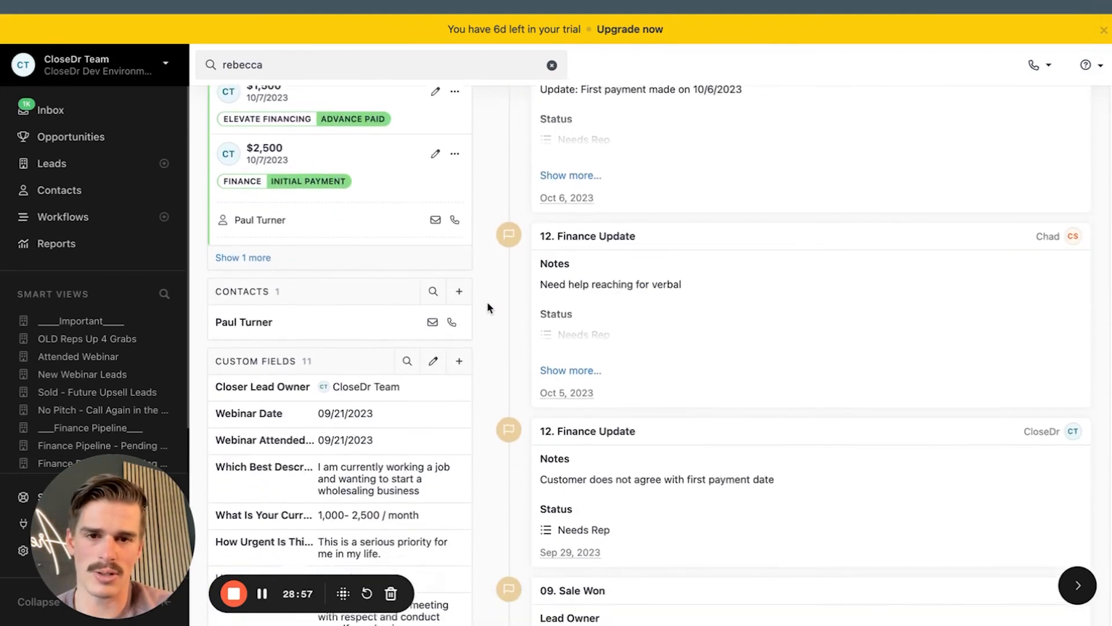
{"action": "left_click_drag", "start_coordinate": [562, 284], "coordinate": [640, 281]}
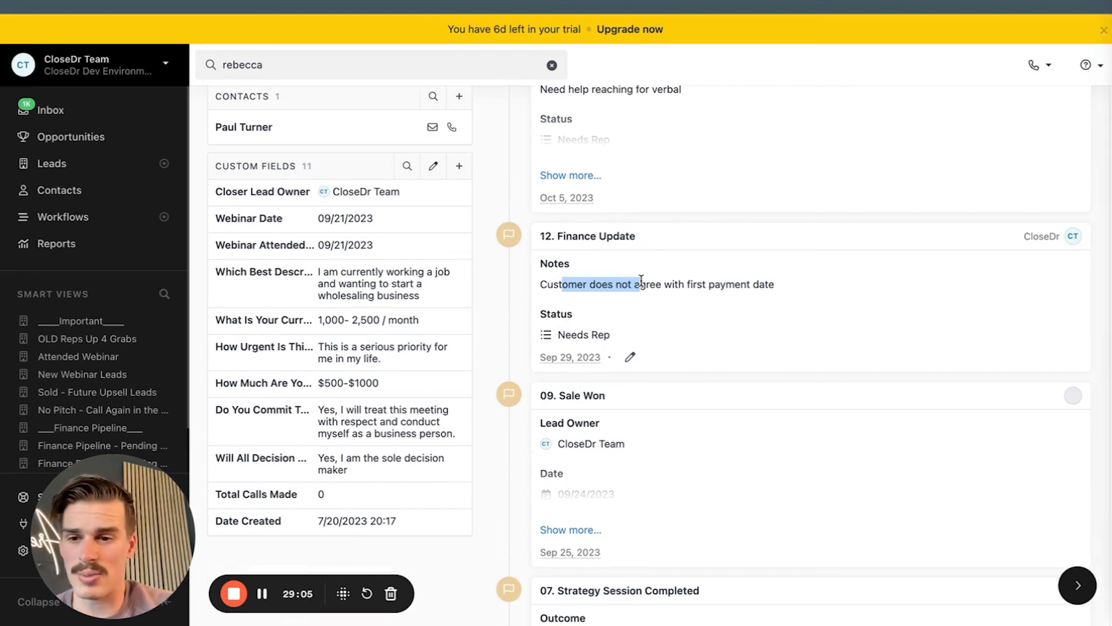
{"action": "scroll", "coordinate": [642, 281], "scroll_direction": "up", "scroll_amount": 1}
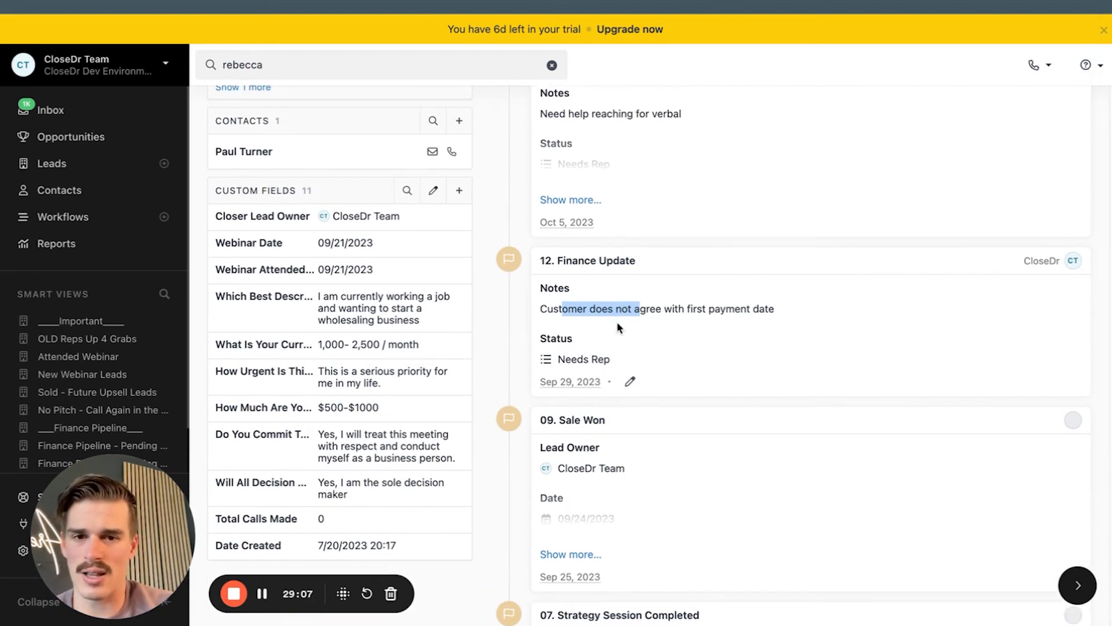
Step: Set the Status of the lead's Oct 6, 2023 12. Finance Update entry to Complete and save it
{"action": "scroll", "coordinate": [617, 322], "scroll_direction": "up", "scroll_amount": 10}
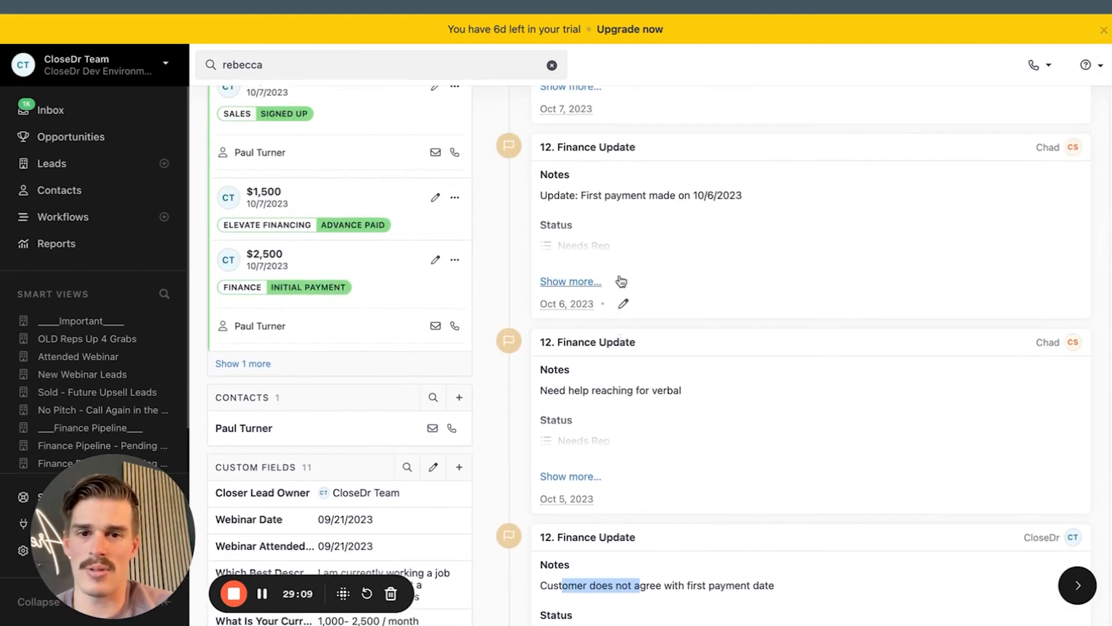
{"action": "scroll", "coordinate": [621, 282], "scroll_direction": "up", "scroll_amount": 6}
{"action": "left_click", "coordinate": [568, 444]}
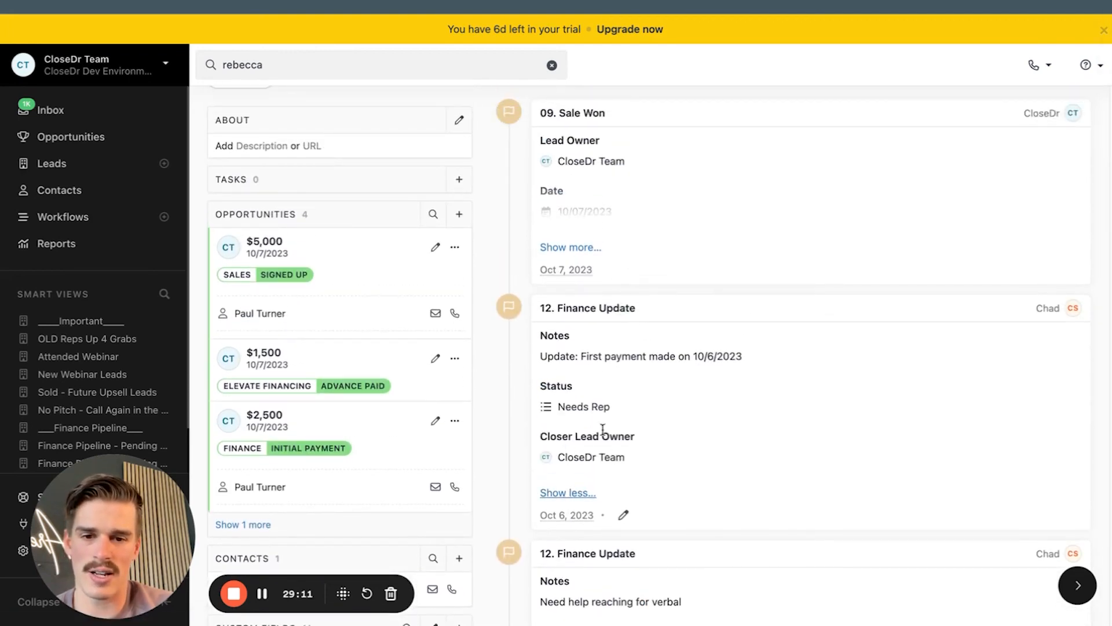
{"action": "left_click_drag", "start_coordinate": [560, 409], "coordinate": [780, 429]}
{"action": "left_click", "coordinate": [624, 515]}
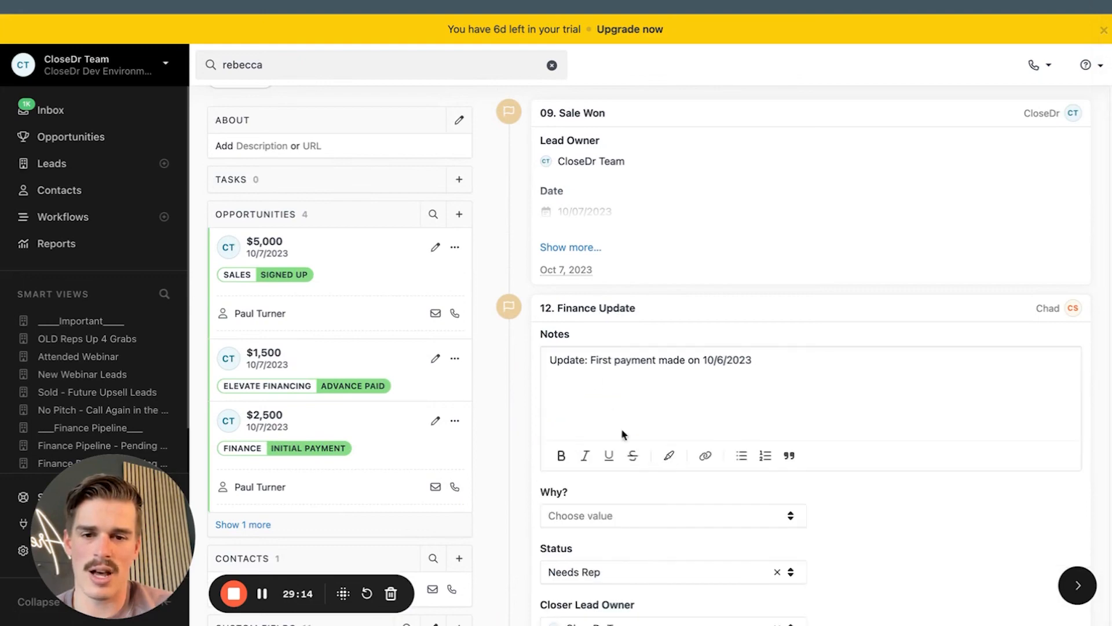
{"action": "scroll", "coordinate": [655, 478], "scroll_direction": "down", "scroll_amount": 2}
{"action": "left_click", "coordinate": [617, 503]}
{"action": "left_click", "coordinate": [605, 539]}
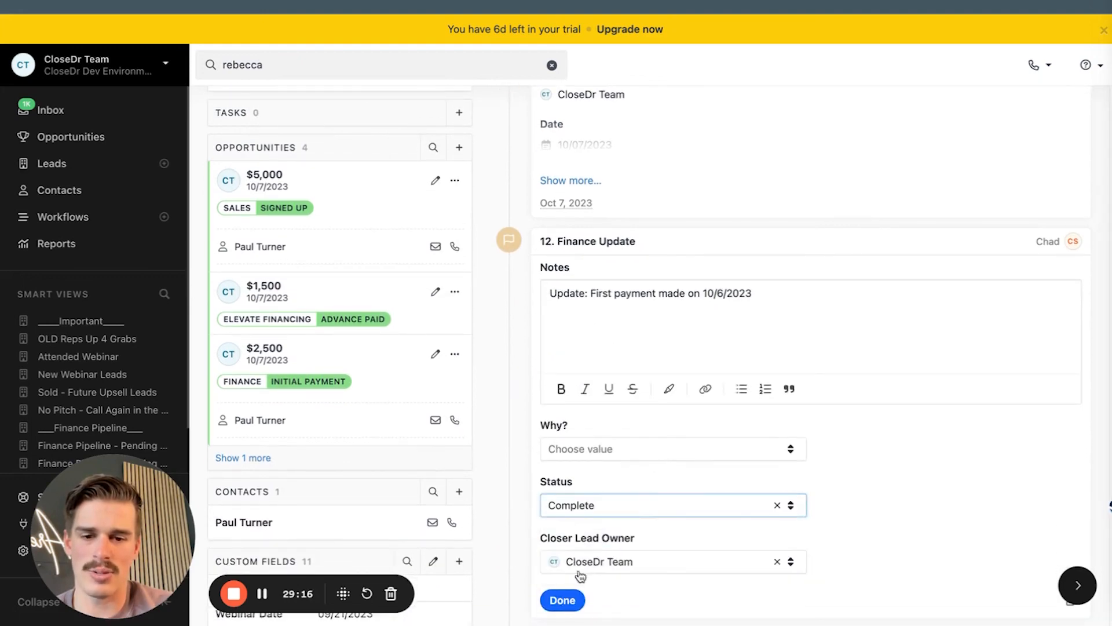
{"action": "left_click", "coordinate": [562, 599]}
Step: Filter all leads to those with a 12. Finance Update activity whose Status field is any of Needs Rep
{"action": "left_click", "coordinate": [157, 164]}
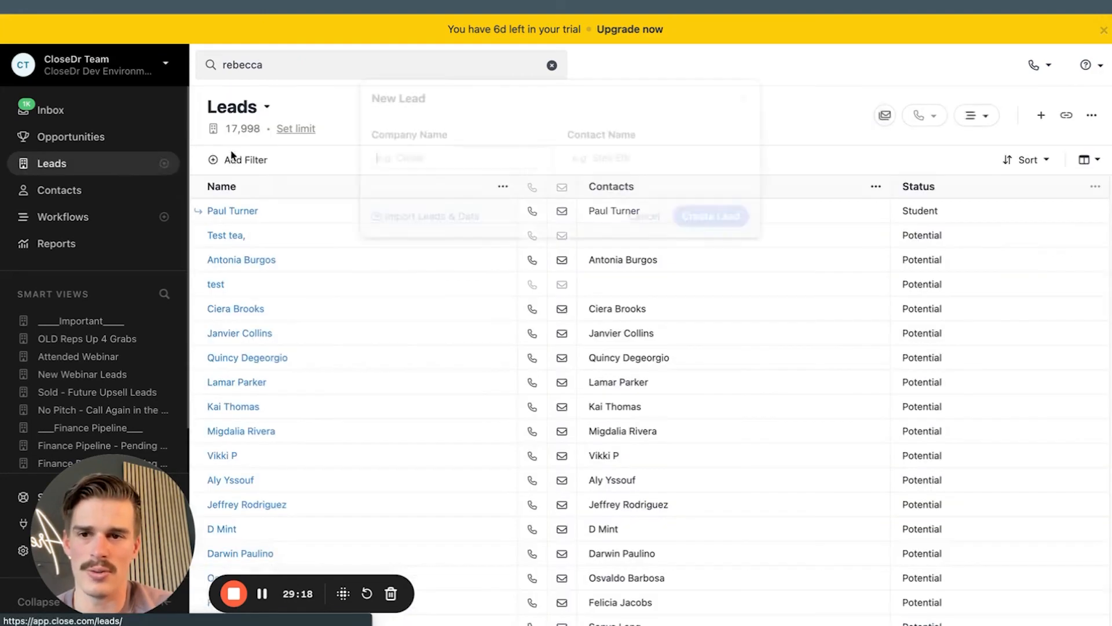
{"action": "left_click", "coordinate": [233, 157]}
{"action": "scroll", "coordinate": [964, 514], "scroll_direction": "down", "scroll_amount": 1}
{"action": "left_click", "coordinate": [916, 562]}
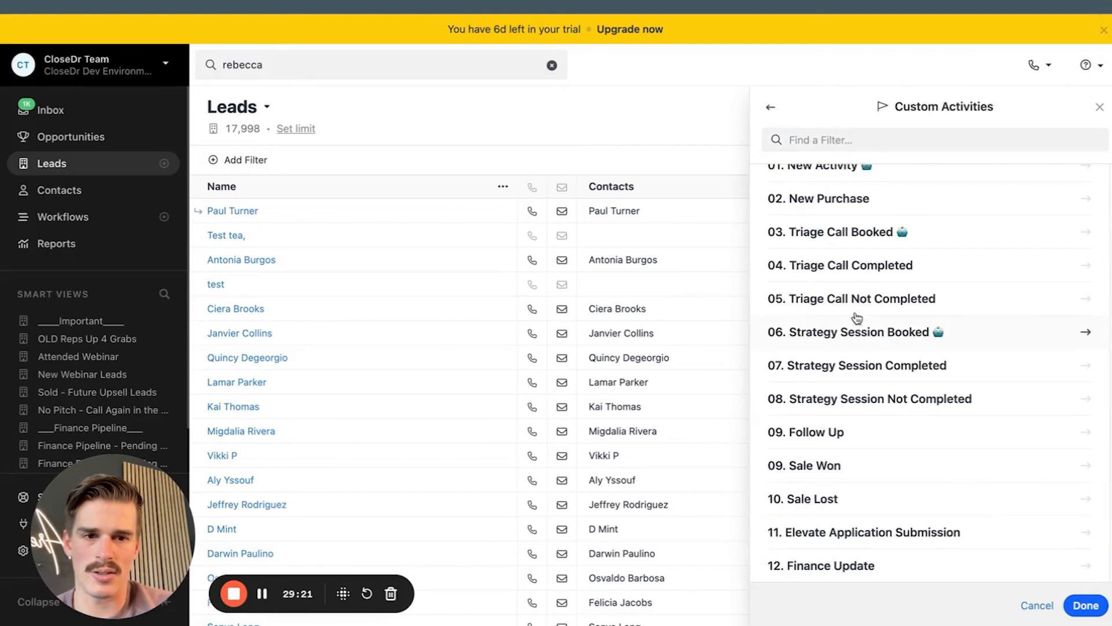
{"action": "left_click", "coordinate": [857, 565]}
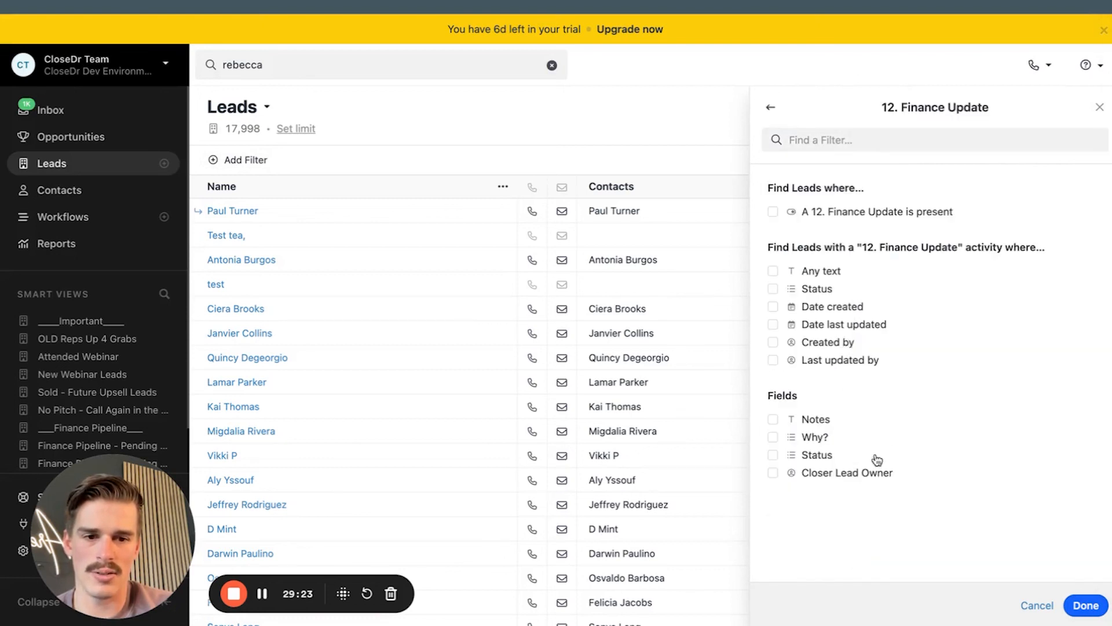
{"action": "left_click", "coordinate": [817, 456]}
{"action": "left_click", "coordinate": [828, 510]}
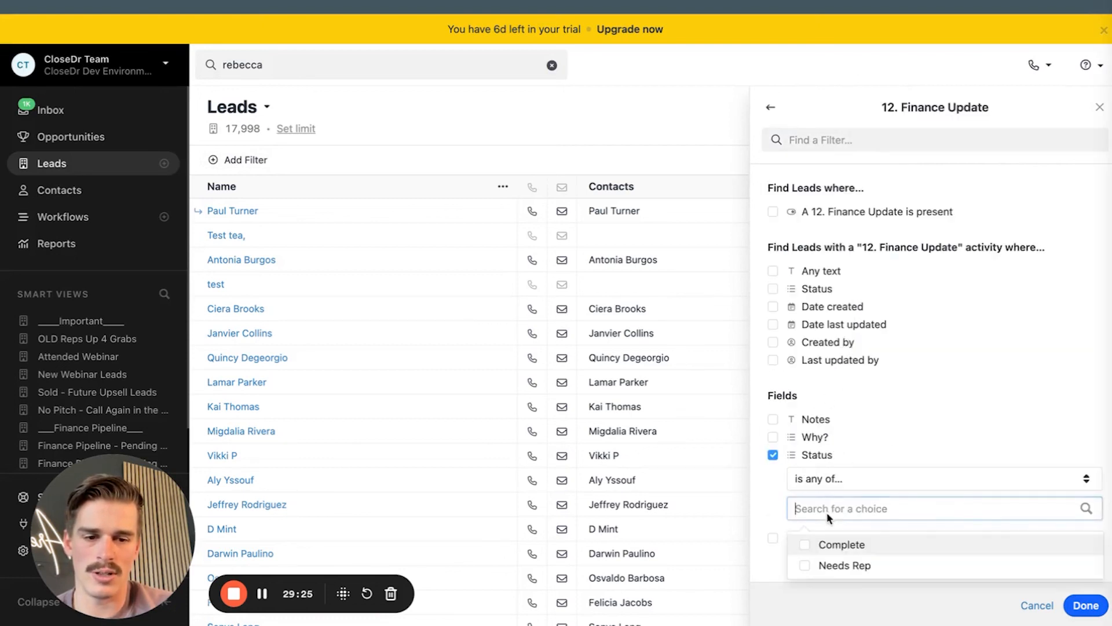
{"action": "left_click", "coordinate": [843, 564]}
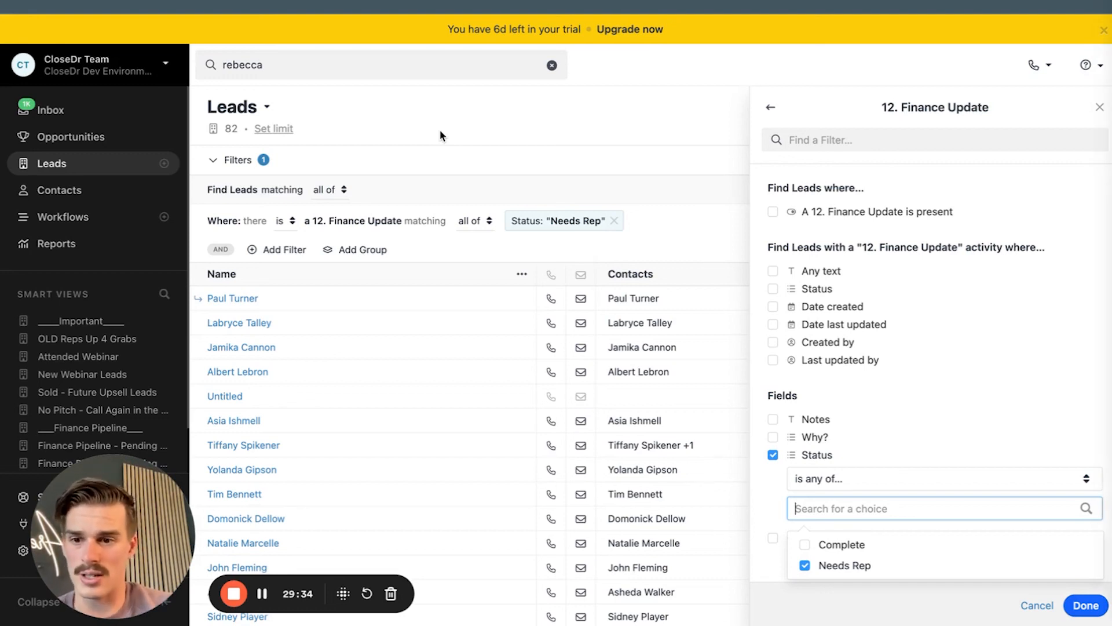
{"action": "left_click", "coordinate": [440, 131]}
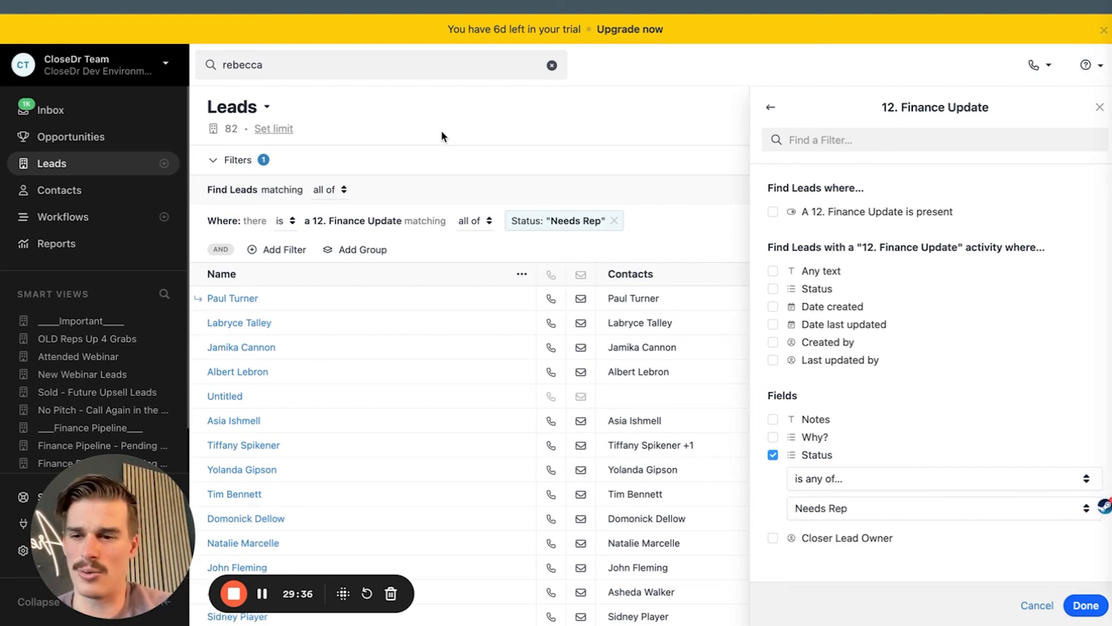
{"action": "left_click", "coordinate": [843, 509]}
{"action": "left_click", "coordinate": [518, 177]}
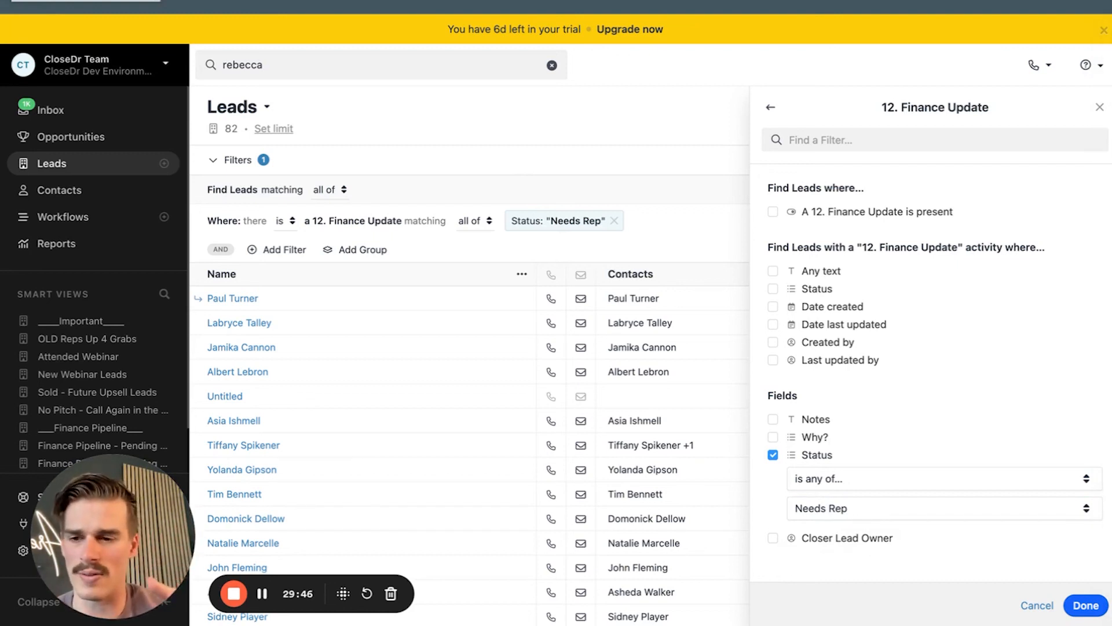
Step: Open the first filtered lead, limit its timeline to custom activities, and review all fields of the Oct 7, 2023 09. Sale Won entry
{"action": "left_click", "coordinate": [233, 298]}
{"action": "scroll", "coordinate": [661, 268], "scroll_direction": "down", "scroll_amount": 2}
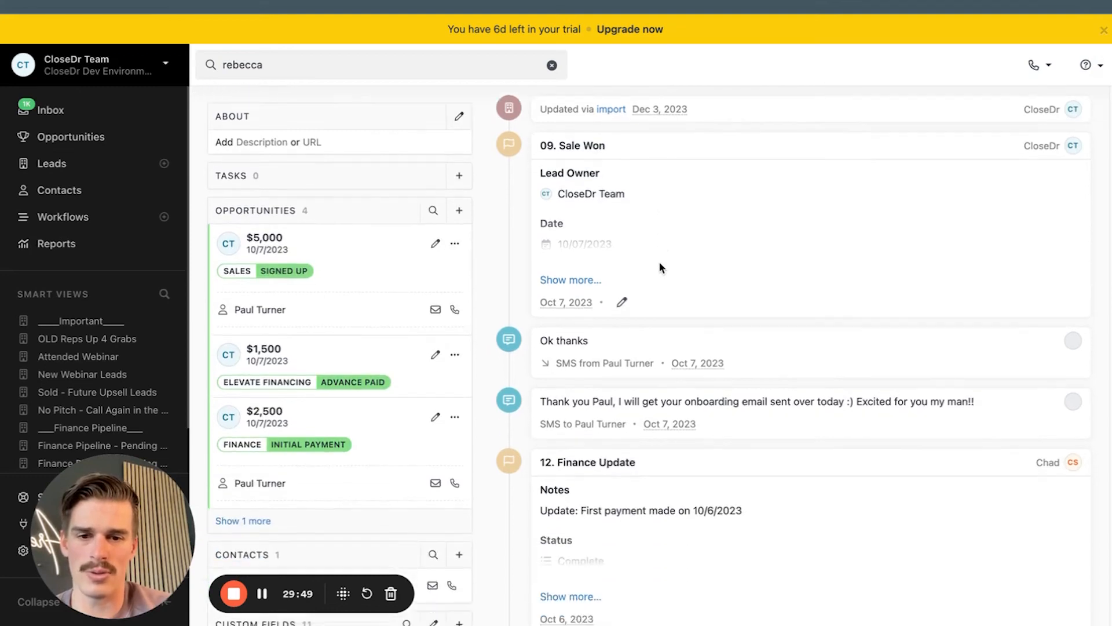
{"action": "scroll", "coordinate": [662, 268], "scroll_direction": "up", "scroll_amount": 2}
{"action": "left_click", "coordinate": [560, 148]}
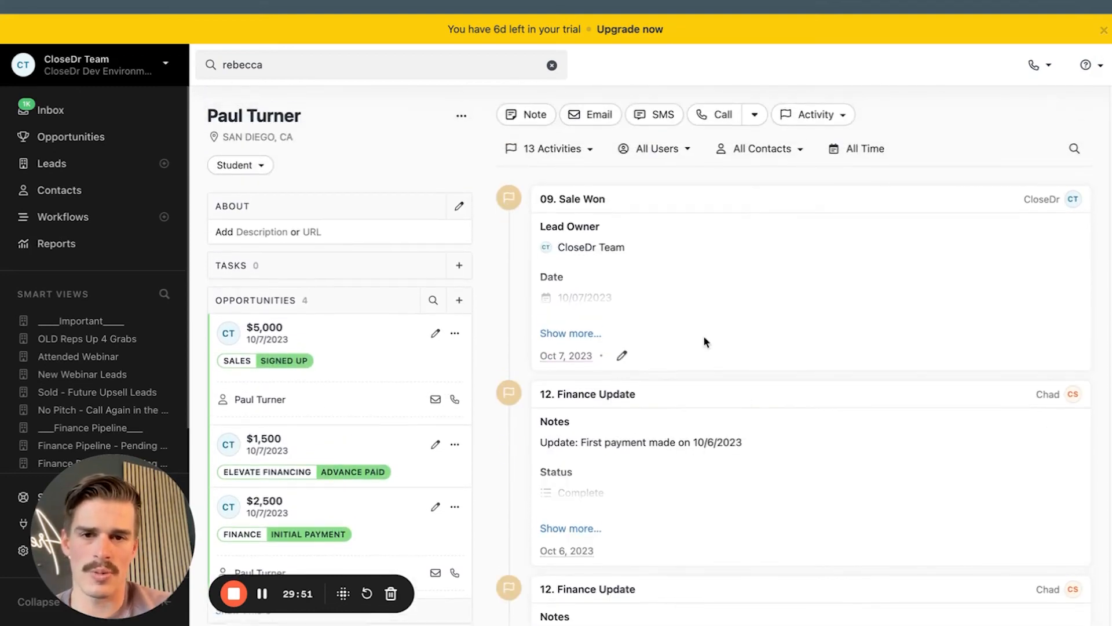
{"action": "left_click", "coordinate": [592, 339]}
{"action": "left_click_drag", "start_coordinate": [548, 226], "coordinate": [636, 394]}
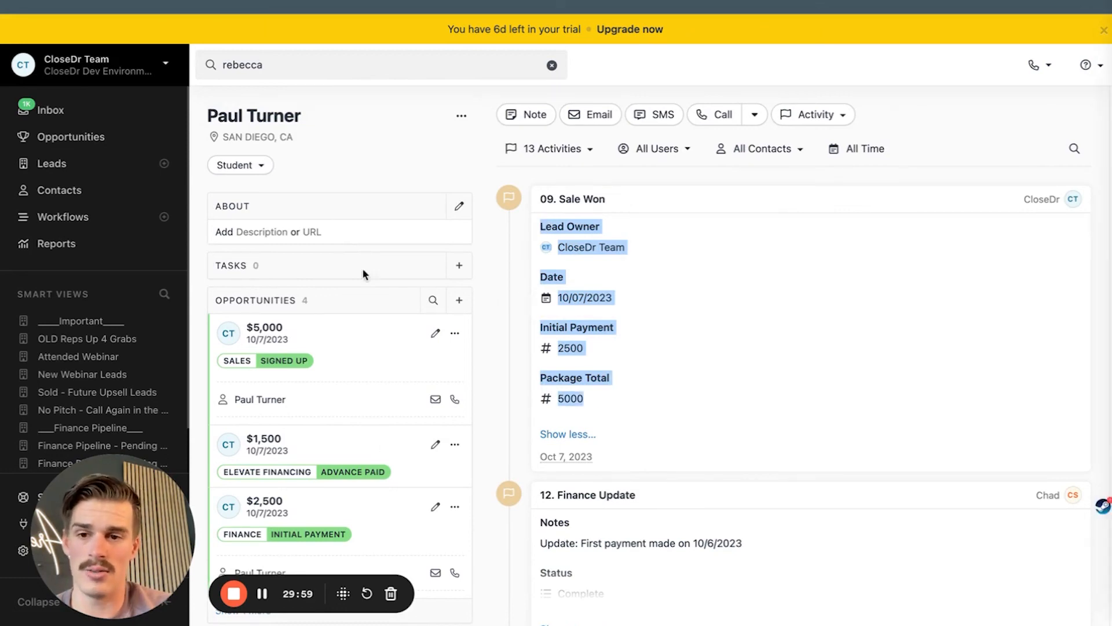
Step: Start a 01. New Activity entry on the lead and look through its Activity Type choices
{"action": "left_click", "coordinate": [807, 118]}
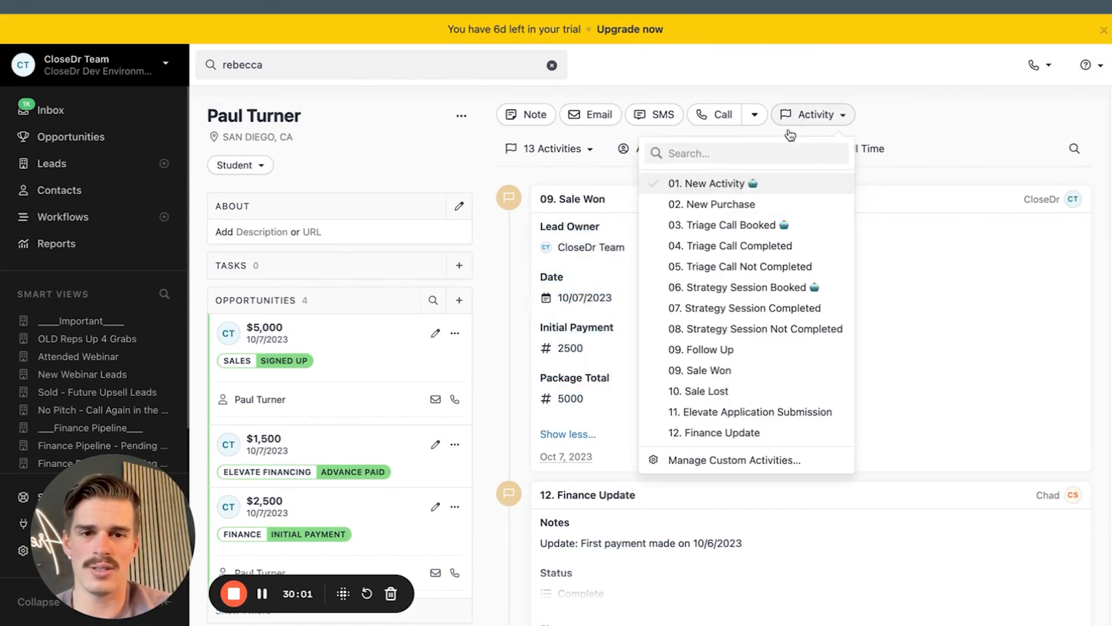
{"action": "left_click", "coordinate": [708, 184]}
{"action": "left_click", "coordinate": [625, 249]}
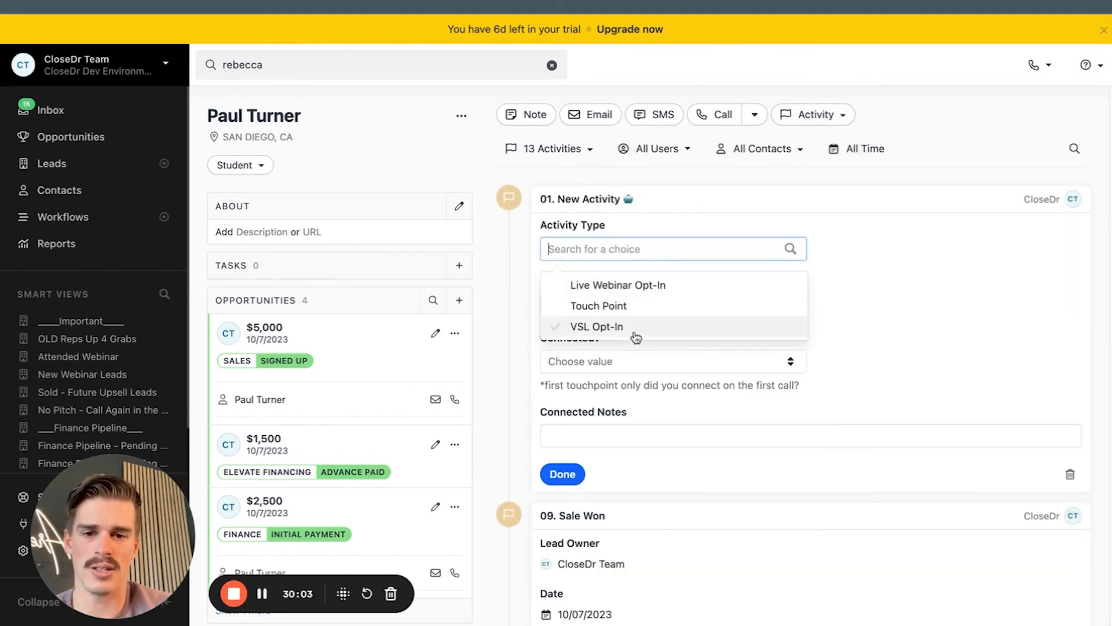
{"action": "left_click", "coordinate": [675, 103]}
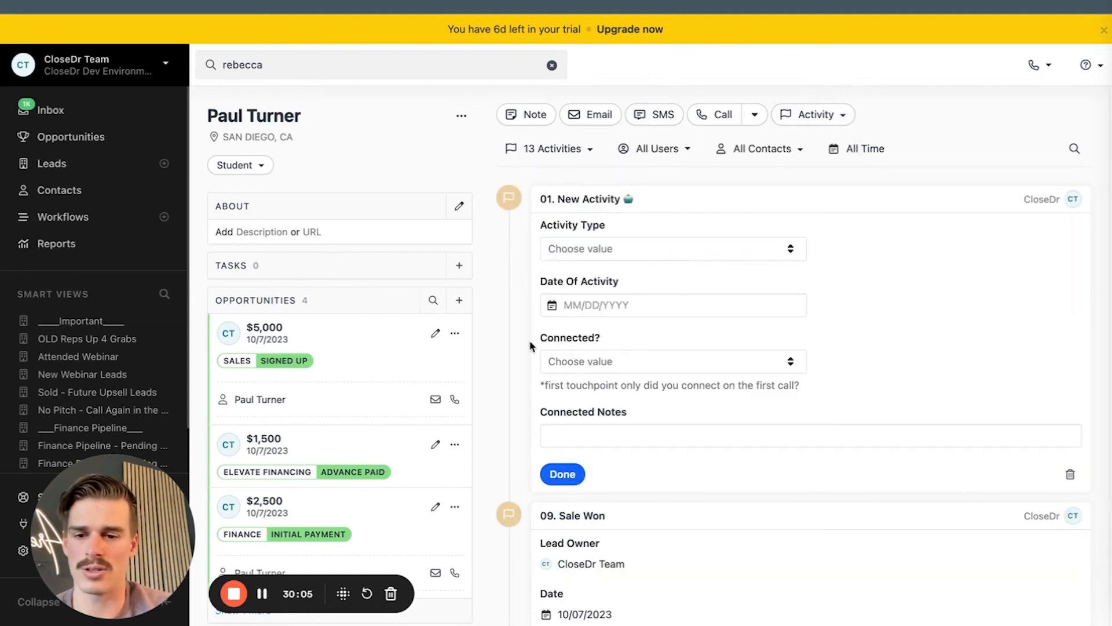